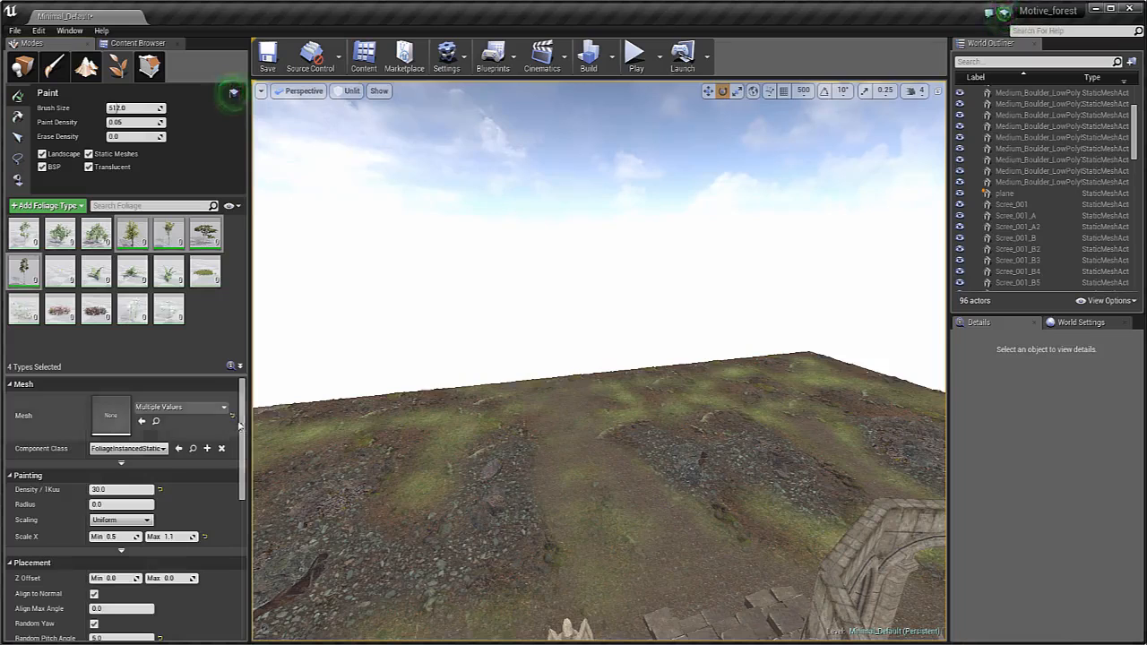
Try a Random Pitch Angle of 50 for the four selected tree types, paint a test patch on the ground, and undo it
{"action": "scroll", "coordinate": [242, 437], "scroll_direction": "down", "scroll_amount": 3}
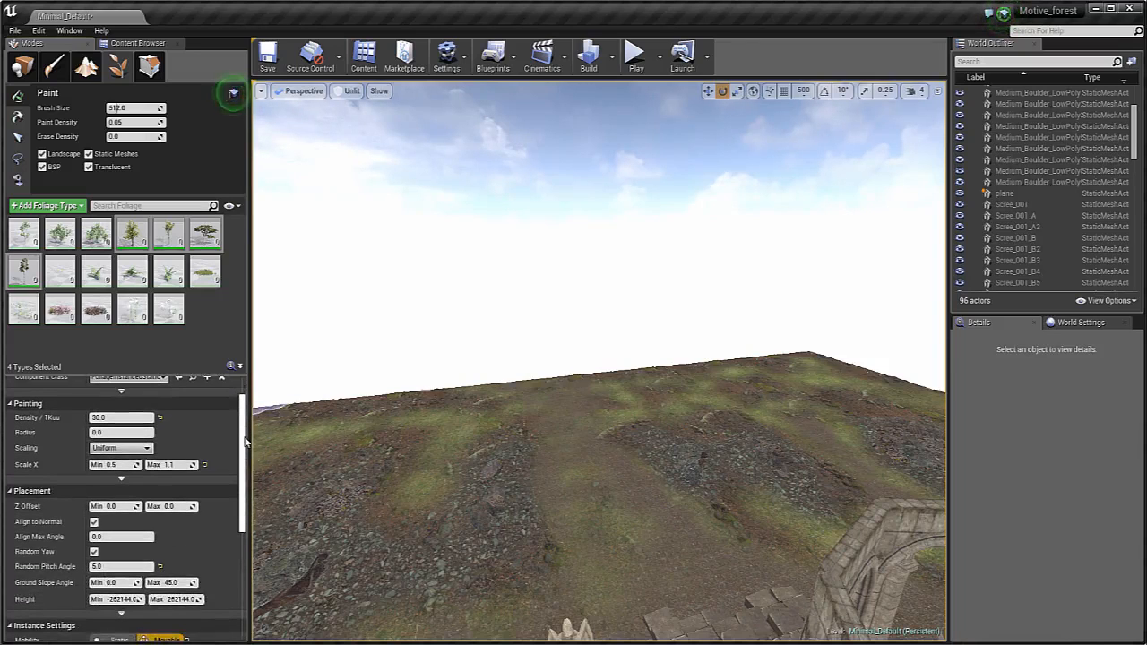
{"action": "scroll", "coordinate": [244, 440], "scroll_direction": "up", "scroll_amount": 2}
{"action": "scroll", "coordinate": [237, 450], "scroll_direction": "down", "scroll_amount": 3}
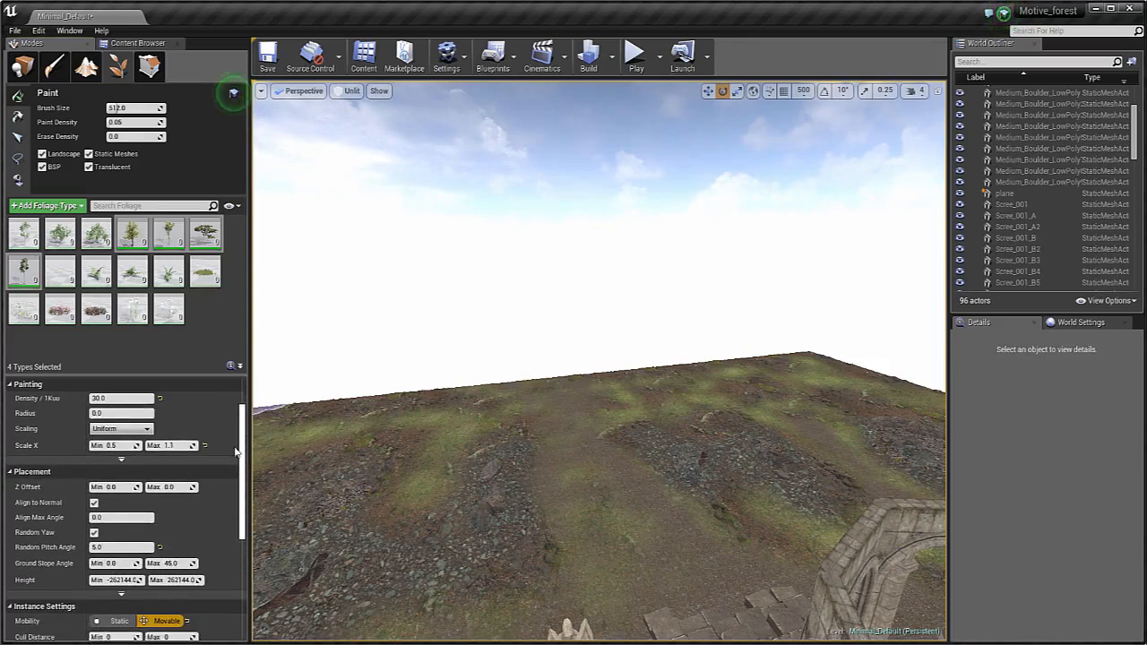
{"action": "scroll", "coordinate": [236, 452], "scroll_direction": "down", "scroll_amount": 6}
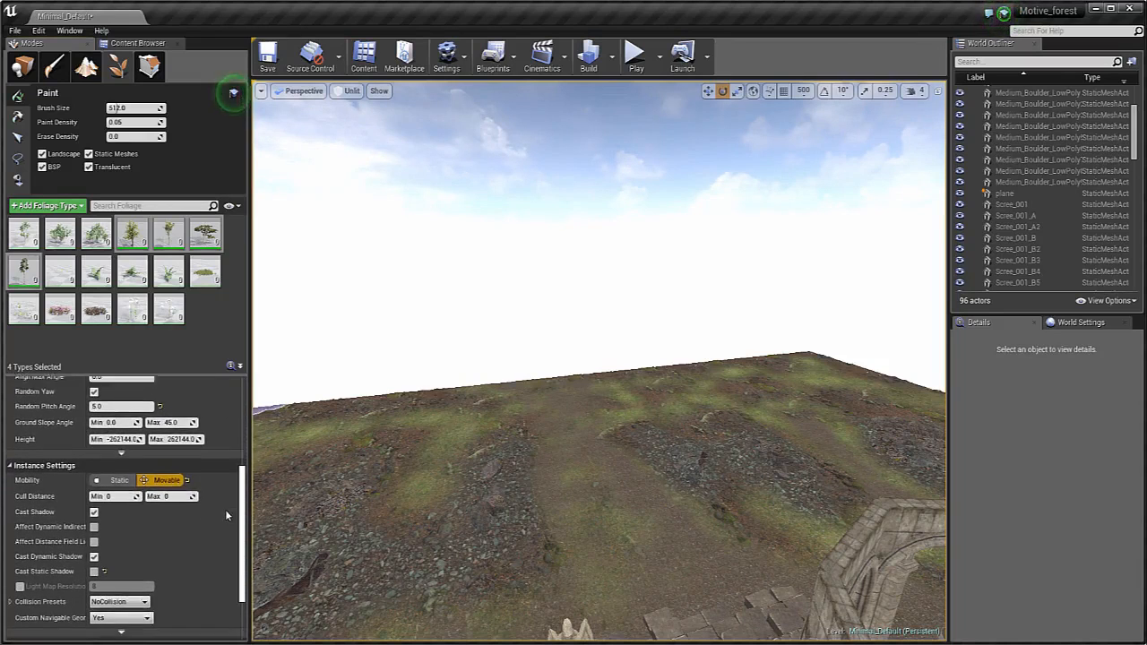
{"action": "scroll", "coordinate": [226, 518], "scroll_direction": "up", "scroll_amount": 3}
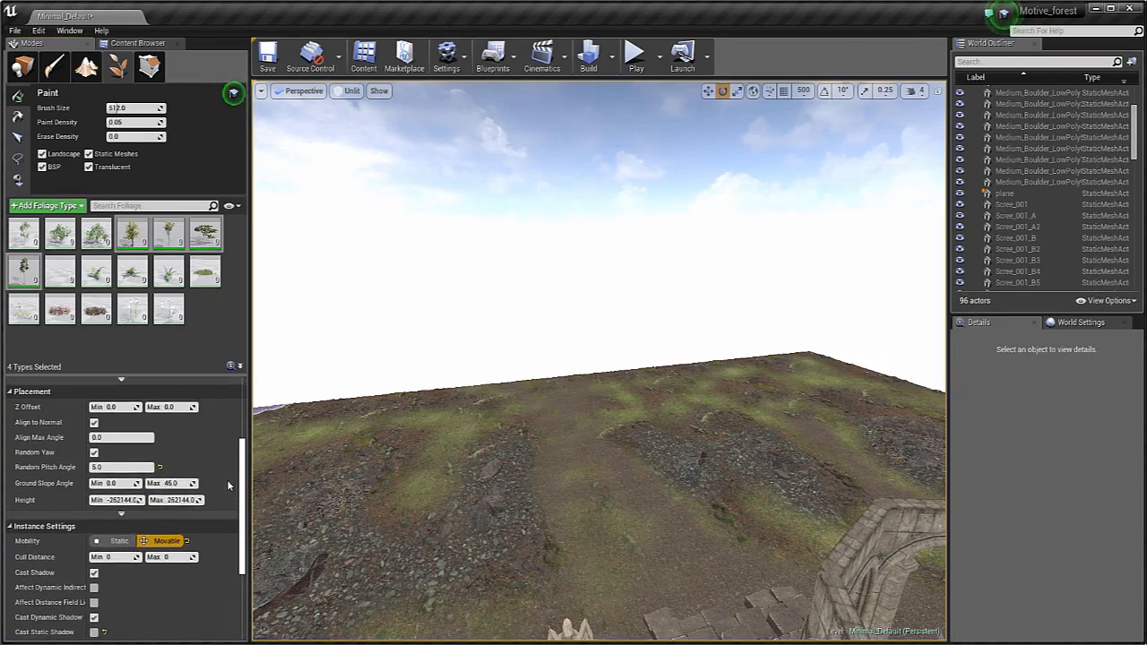
{"action": "left_click", "coordinate": [123, 474]}
{"action": "type", "text": "50"}
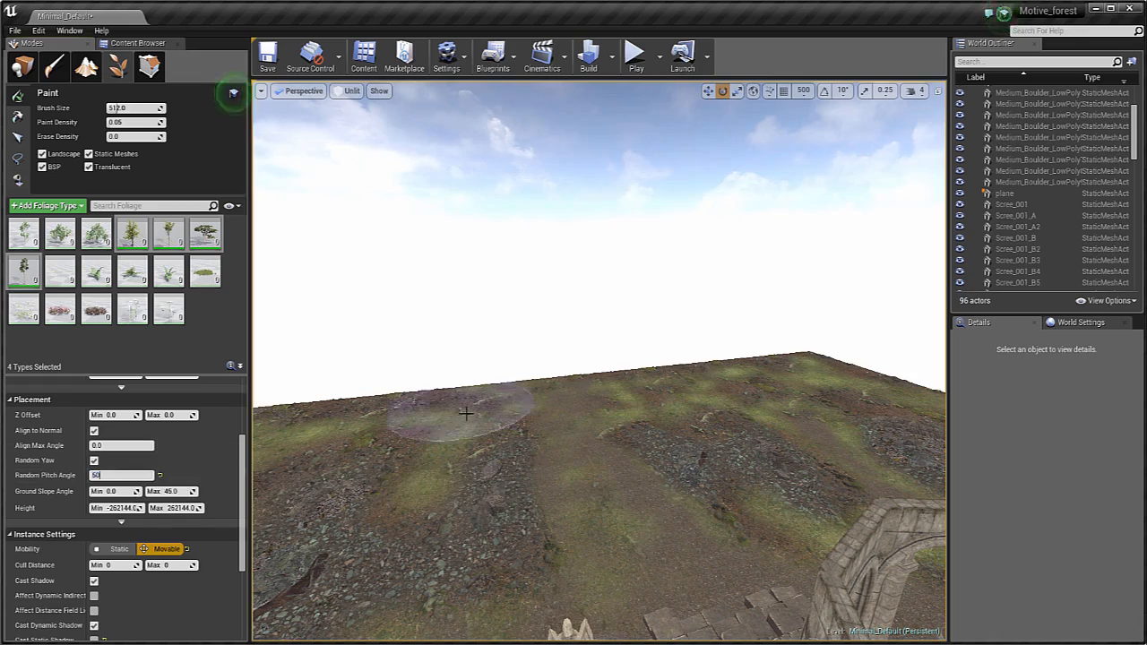
{"action": "left_click_drag", "start_coordinate": [786, 404], "coordinate": [475, 459]}
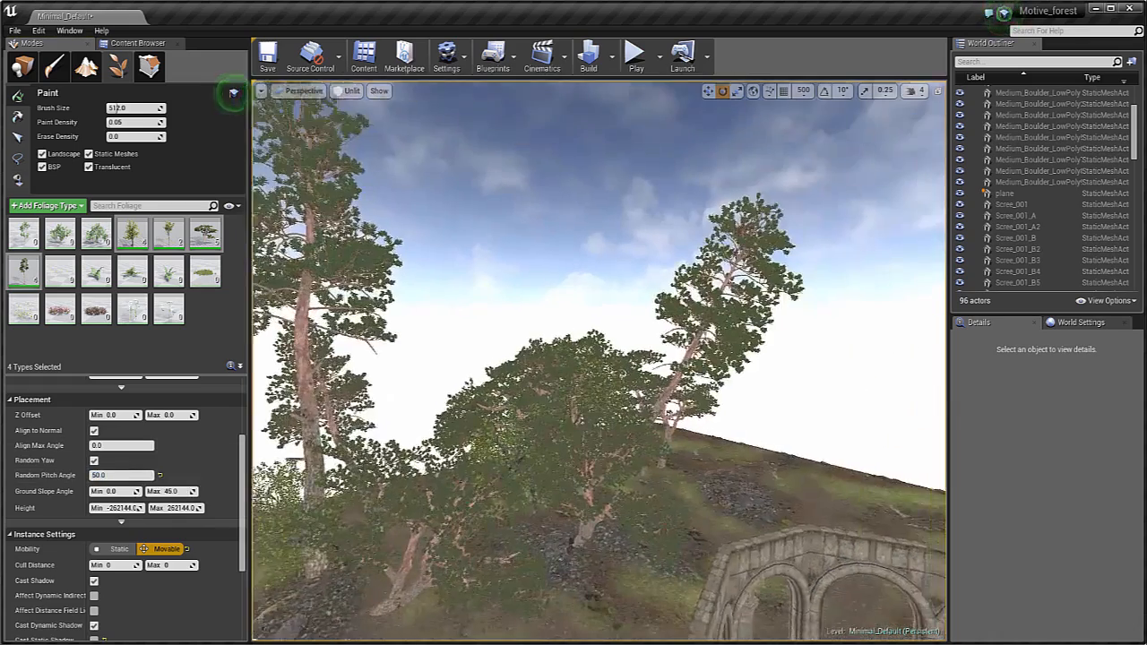
{"action": "key", "text": "ctrl+z"}
Set the Random Pitch Angle of the four tree types to 10 and paint a test stroke across the ground
{"action": "left_click", "coordinate": [136, 475]}
{"action": "type", "text": "10"}
{"action": "key", "text": "Return"}
{"action": "mouse_move", "coordinate": [717, 430]}
{"action": "left_mouse_down"}
{"action": "mouse_move", "coordinate": [385, 484]}
{"action": "mouse_move", "coordinate": [587, 457]}
{"action": "left_mouse_up"}
{"action": "mouse_move", "coordinate": [587, 457]}
{"action": "right_mouse_down"}
{"action": "mouse_move", "coordinate": [530, 461]}
{"action": "mouse_move", "coordinate": [523, 394]}
{"action": "mouse_move", "coordinate": [527, 484]}
{"action": "right_mouse_up"}
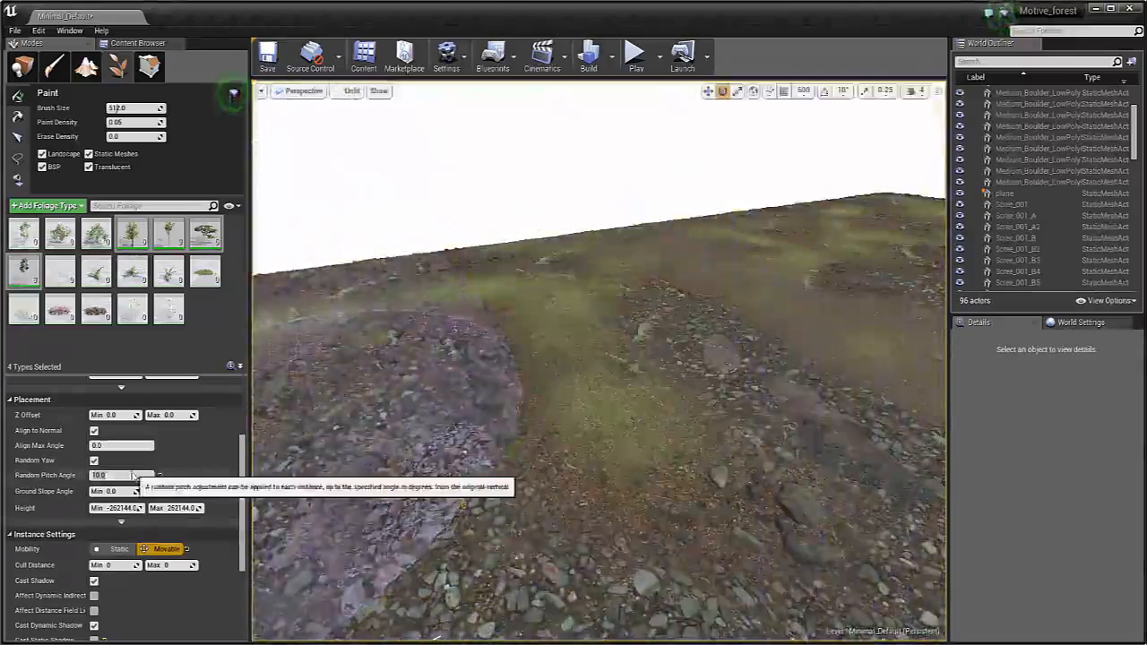
Set the Random Pitch Angle of the four tree types to 7 and test the brush on the ground
{"action": "left_click_drag", "start_coordinate": [134, 476], "coordinate": [119, 476]}
{"action": "right_click_drag", "start_coordinate": [460, 352], "coordinate": [460, 323]}
{"action": "right_click_drag", "start_coordinate": [618, 215], "coordinate": [618, 261]}
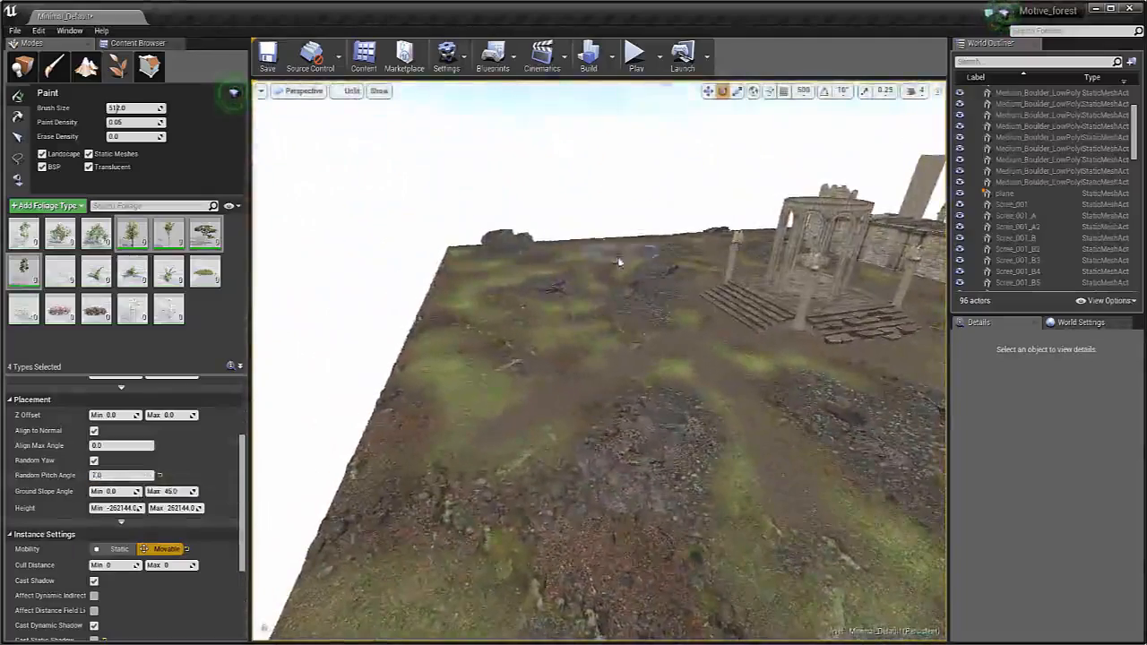
{"action": "left_click", "coordinate": [499, 359]}
{"action": "right_click_drag", "start_coordinate": [499, 422], "coordinate": [508, 367]}
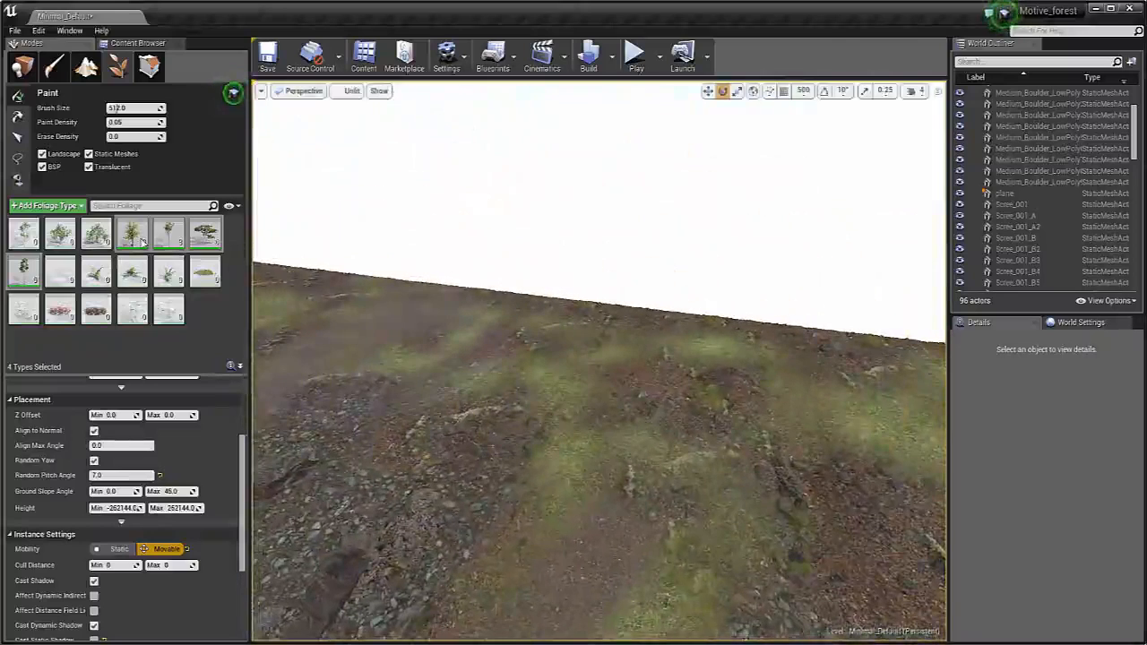
Deactivate the four tree foliage types and activate the three bog myrtle types and the four smaller plant types in the second row
{"action": "right_click", "coordinate": [141, 242]}
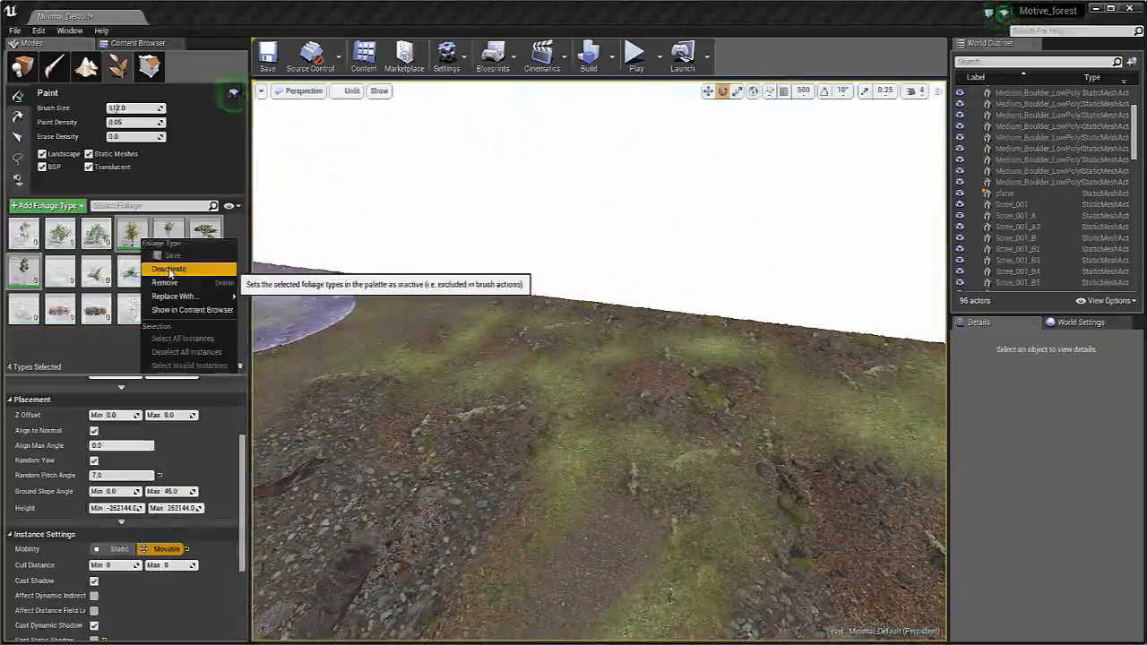
{"action": "left_click", "coordinate": [168, 270]}
{"action": "left_click", "coordinate": [23, 233]}
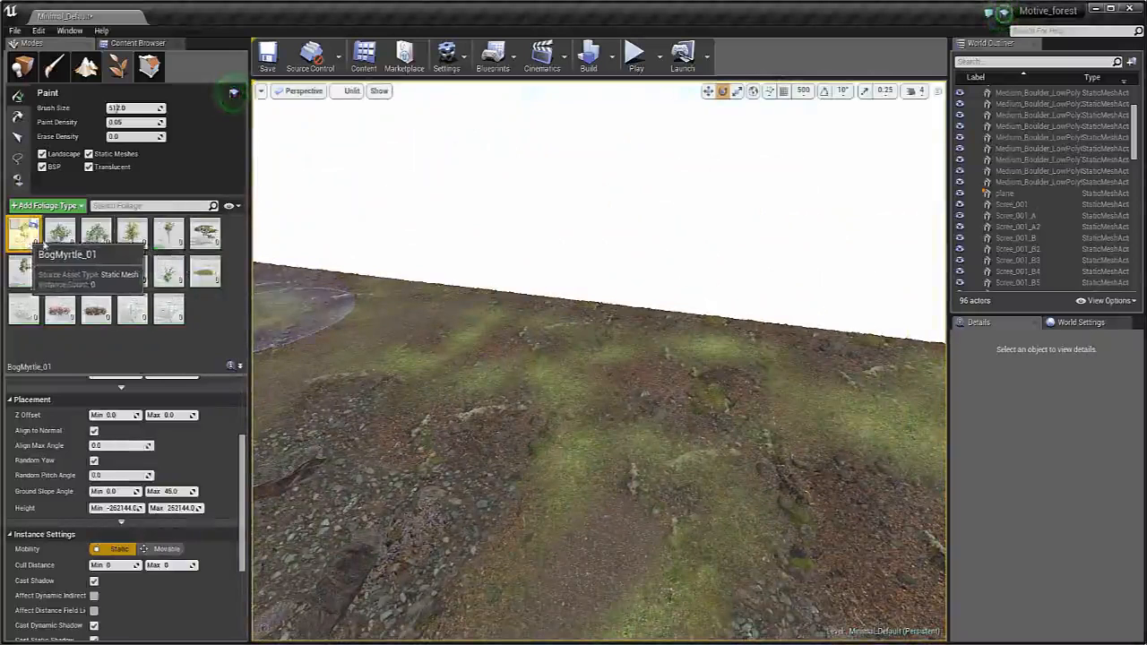
{"action": "left_click", "coordinate": [60, 233], "text": "ctrl"}
{"action": "left_click", "coordinate": [94, 240], "text": "ctrl"}
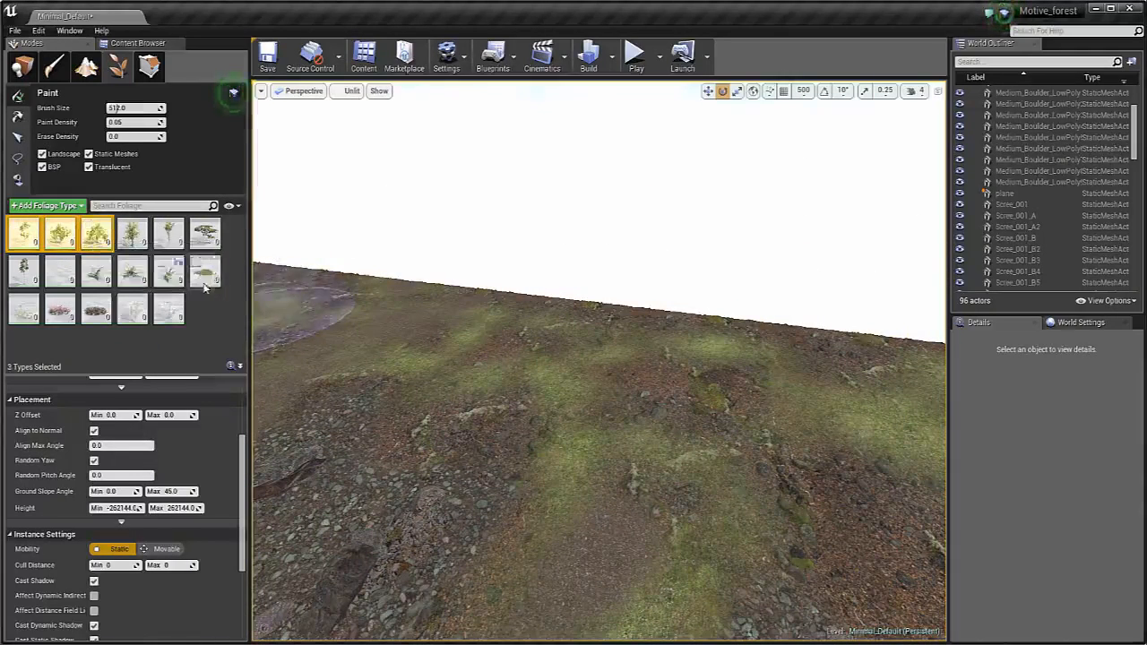
{"action": "left_click", "coordinate": [58, 270], "text": "ctrl"}
{"action": "left_click", "coordinate": [96, 270], "text": "ctrl"}
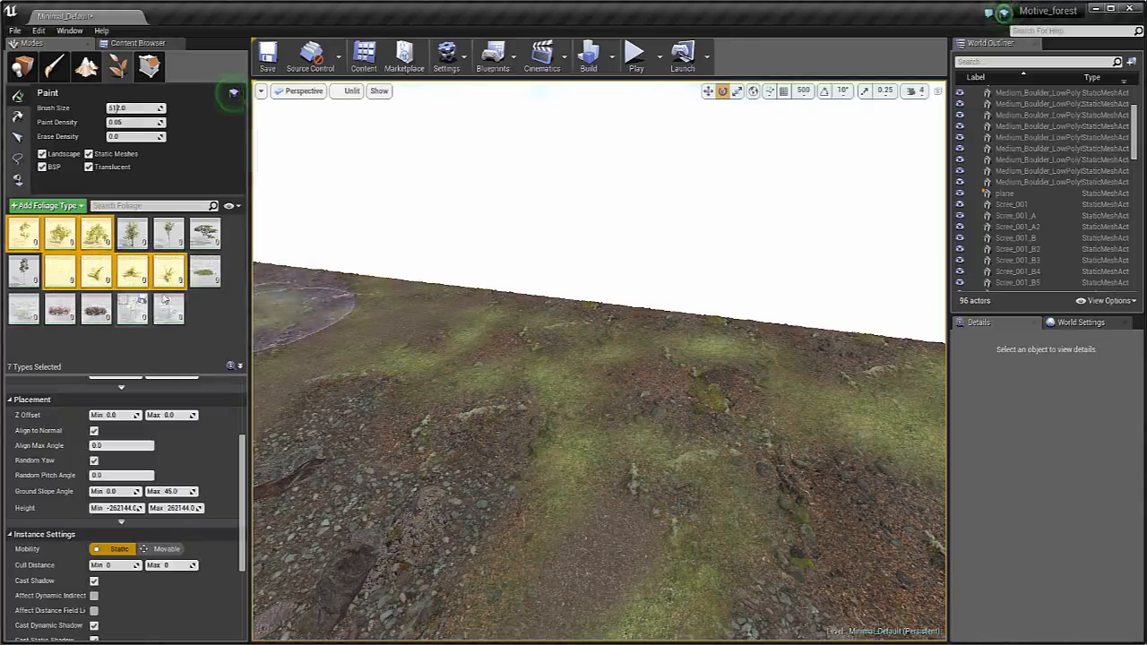
{"action": "right_click", "coordinate": [180, 285]}
{"action": "left_click", "coordinate": [211, 312]}
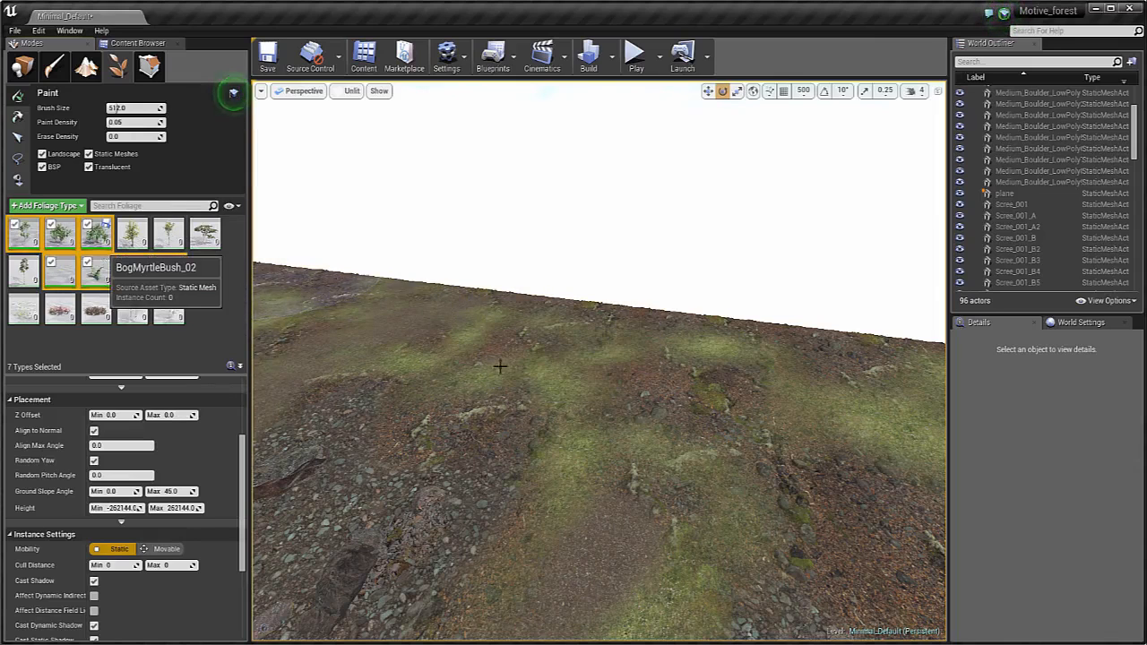
Try to paint and erase the seven active plant types on the mossy ground
{"action": "right_click_drag", "start_coordinate": [609, 351], "coordinate": [752, 388]}
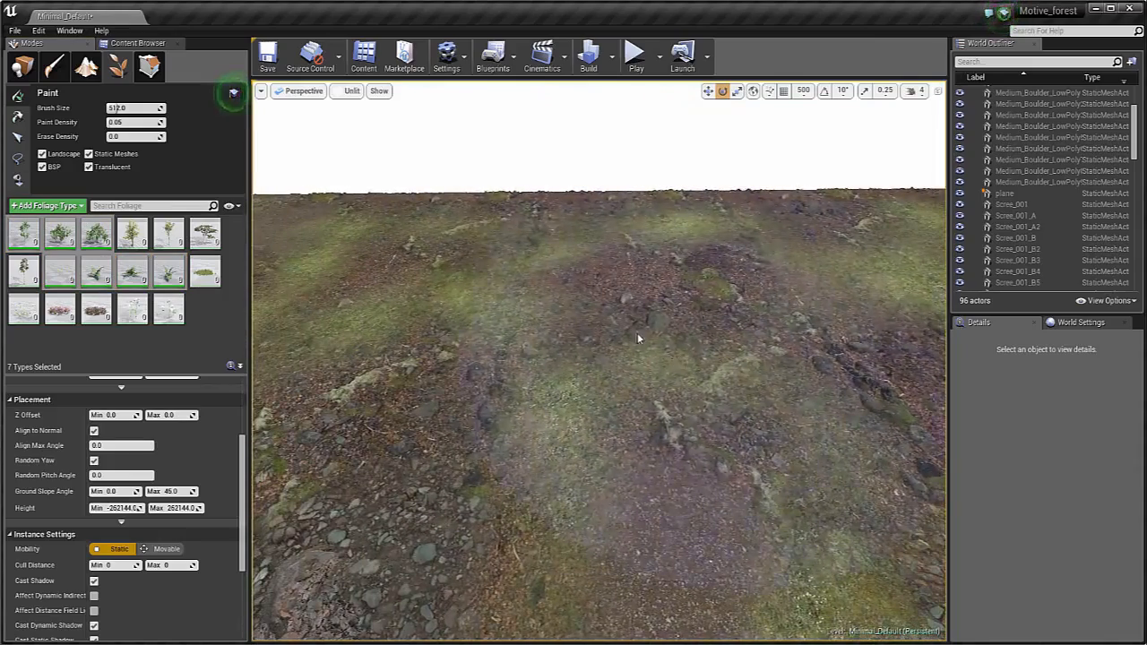
{"action": "left_click", "coordinate": [679, 342]}
{"action": "mouse_move", "coordinate": [679, 342]}
{"action": "right_mouse_down"}
{"action": "mouse_move", "coordinate": [678, 313]}
{"action": "mouse_move", "coordinate": [647, 310]}
{"action": "mouse_move", "coordinate": [667, 291]}
{"action": "mouse_move", "coordinate": [616, 298]}
{"action": "mouse_move", "coordinate": [590, 377]}
{"action": "mouse_move", "coordinate": [527, 287]}
{"action": "mouse_move", "coordinate": [616, 310]}
{"action": "mouse_move", "coordinate": [470, 297]}
{"action": "mouse_move", "coordinate": [559, 344]}
{"action": "mouse_move", "coordinate": [582, 343]}
{"action": "right_mouse_up"}
{"action": "key", "text": "w"}
{"action": "key", "text": "s"}
{"action": "left_click", "coordinate": [591, 377], "text": "shift"}
{"action": "key", "text": "w"}
{"action": "key", "text": "s"}
{"action": "key", "text": "s"}
{"action": "mouse_move", "coordinate": [668, 271]}
{"action": "right_mouse_down"}
{"action": "mouse_move", "coordinate": [609, 267]}
{"action": "mouse_move", "coordinate": [602, 243]}
{"action": "mouse_move", "coordinate": [640, 268]}
{"action": "right_mouse_up"}
{"action": "key", "text": "w"}
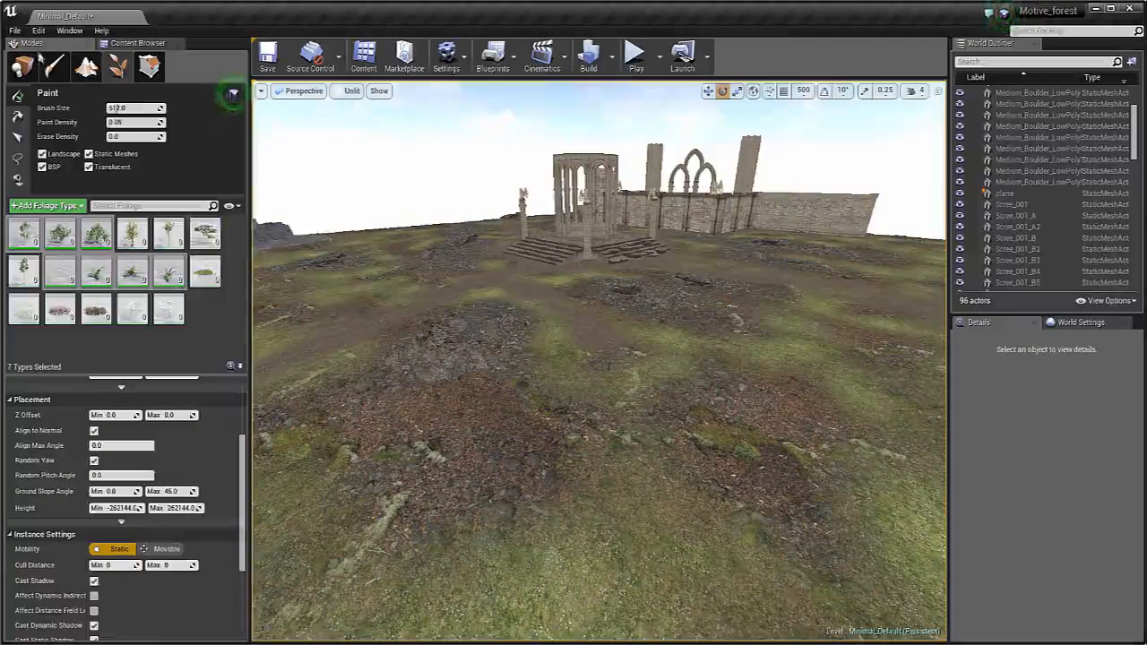
Select the ground plane and switch to mesh vertex painting for it
{"action": "left_click", "coordinate": [54, 67]}
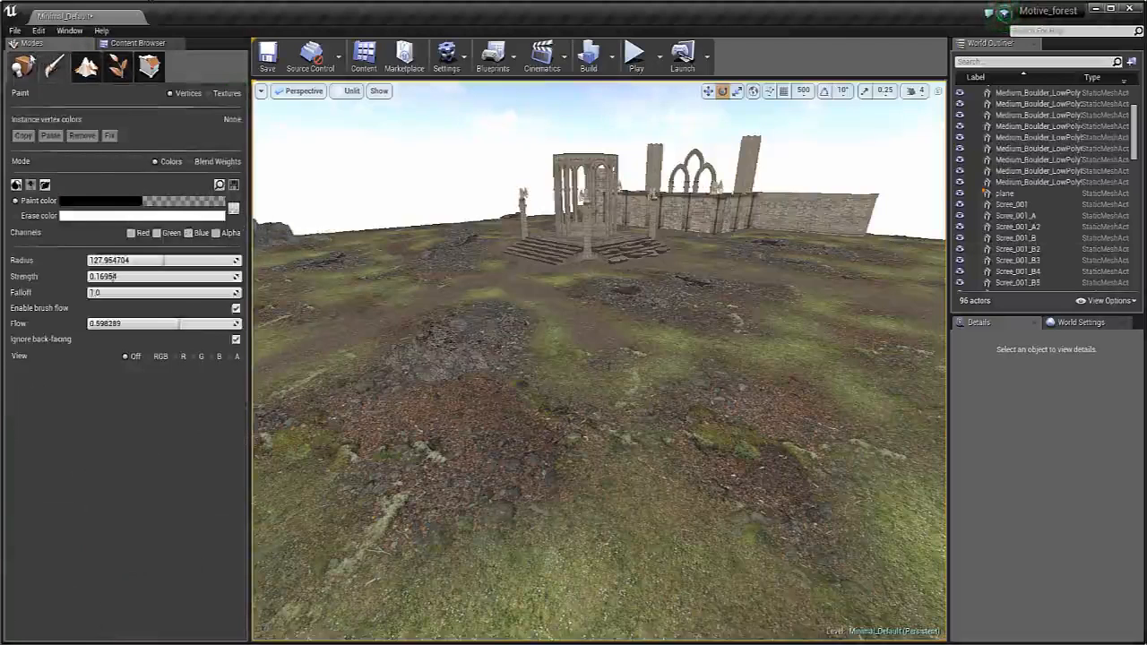
{"action": "key", "text": "shift+1"}
{"action": "left_click", "coordinate": [655, 402]}
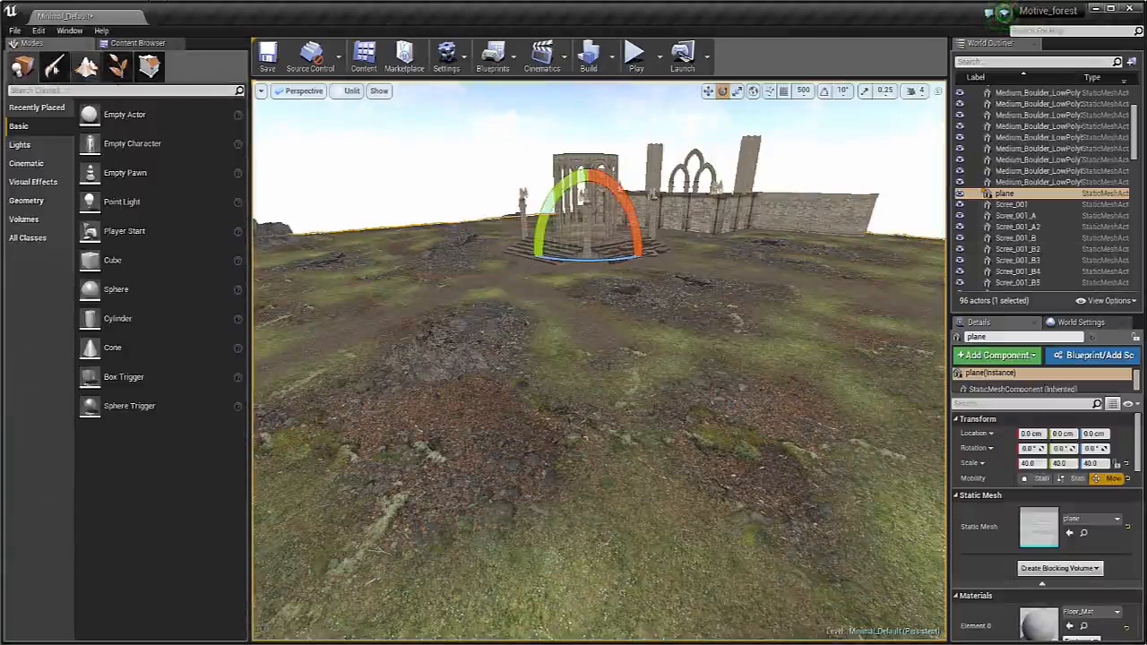
{"action": "key", "text": "shift+2"}
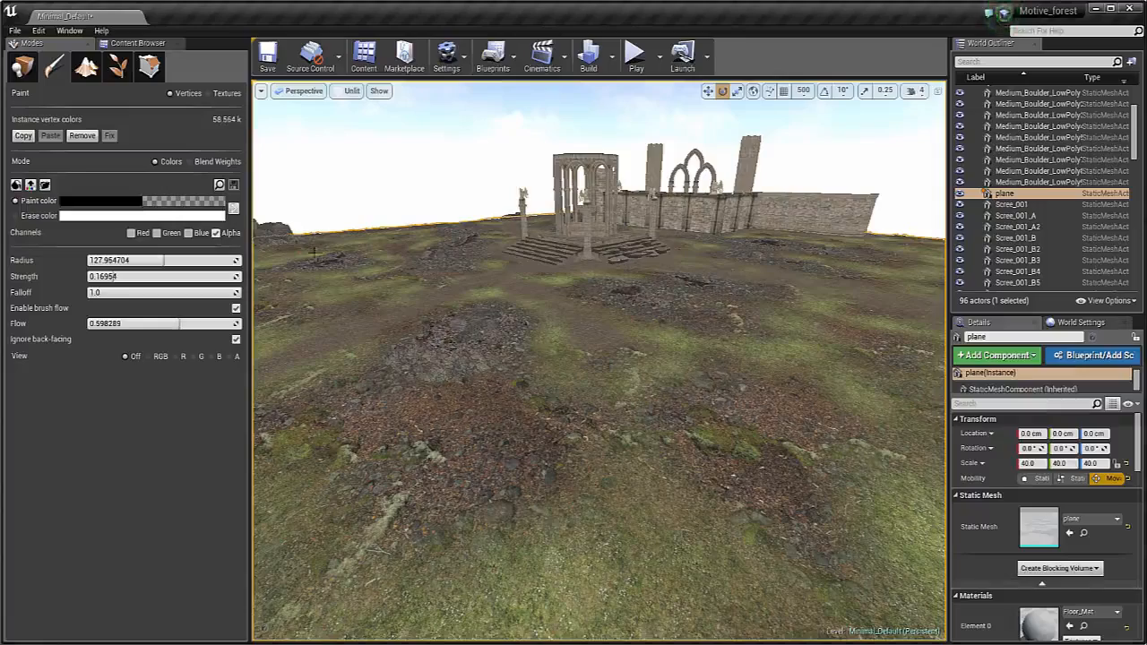
Select Bloor_Big in the actor list and make it visible in the level
{"action": "key", "text": "w"}
{"action": "right_click_drag", "start_coordinate": [504, 283], "coordinate": [543, 301]}
{"action": "key", "text": "s"}
{"action": "scroll", "coordinate": [1099, 186], "scroll_direction": "up", "scroll_amount": 5}
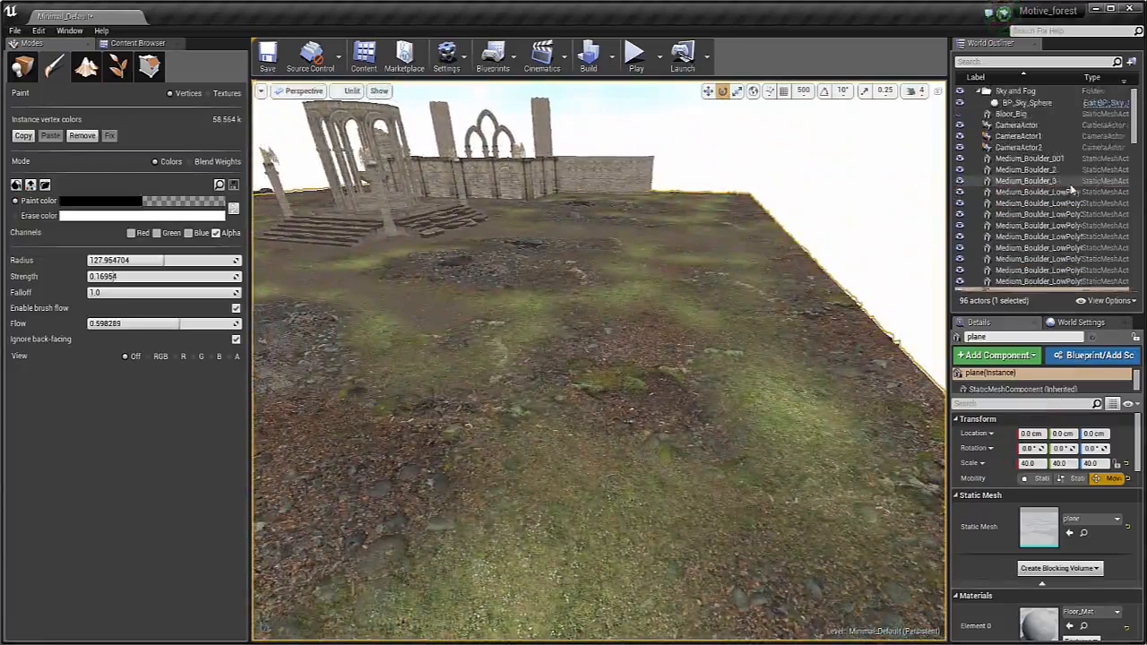
{"action": "left_click", "coordinate": [1032, 127]}
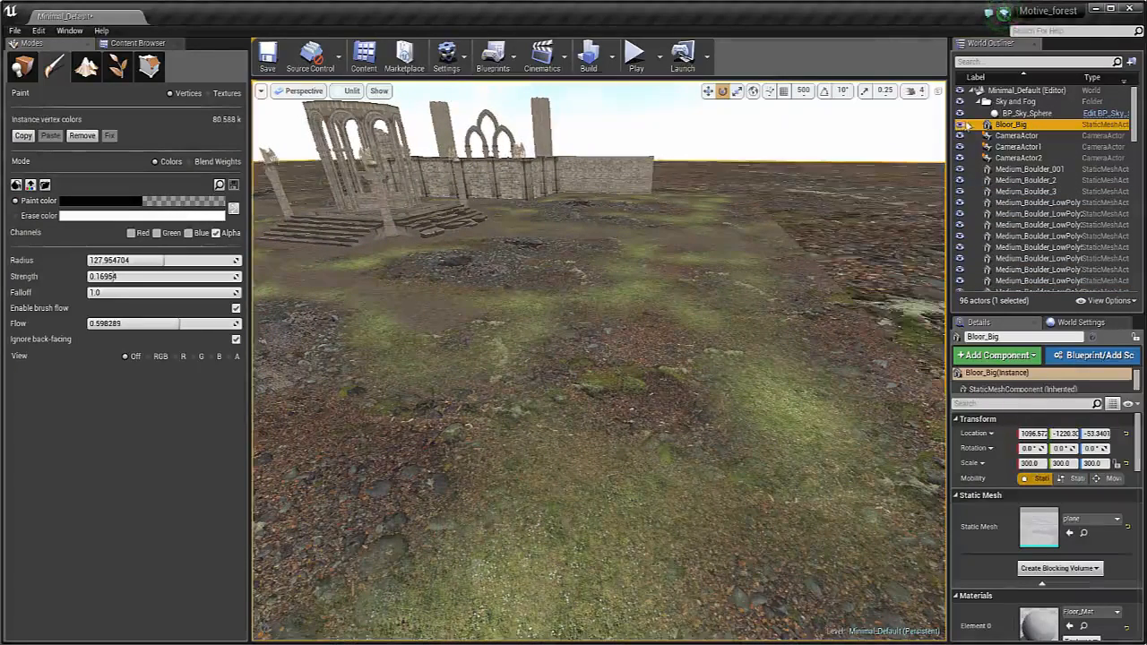
{"action": "mouse_move", "coordinate": [1139, 432]}
{"action": "left_mouse_down"}
{"action": "mouse_move", "coordinate": [1142, 489]}
{"action": "mouse_move", "coordinate": [1136, 414]}
{"action": "left_mouse_up"}
{"action": "mouse_move", "coordinate": [808, 144]}
{"action": "right_mouse_down"}
{"action": "mouse_move", "coordinate": [654, 125]}
{"action": "mouse_move", "coordinate": [555, 141]}
{"action": "mouse_move", "coordinate": [681, 135]}
{"action": "mouse_move", "coordinate": [519, 120]}
{"action": "mouse_move", "coordinate": [528, 260]}
{"action": "mouse_move", "coordinate": [618, 153]}
{"action": "mouse_move", "coordinate": [672, 117]}
{"action": "mouse_move", "coordinate": [779, 130]}
{"action": "mouse_move", "coordinate": [771, 90]}
{"action": "mouse_move", "coordinate": [716, 116]}
{"action": "mouse_move", "coordinate": [708, 148]}
{"action": "right_mouse_up"}
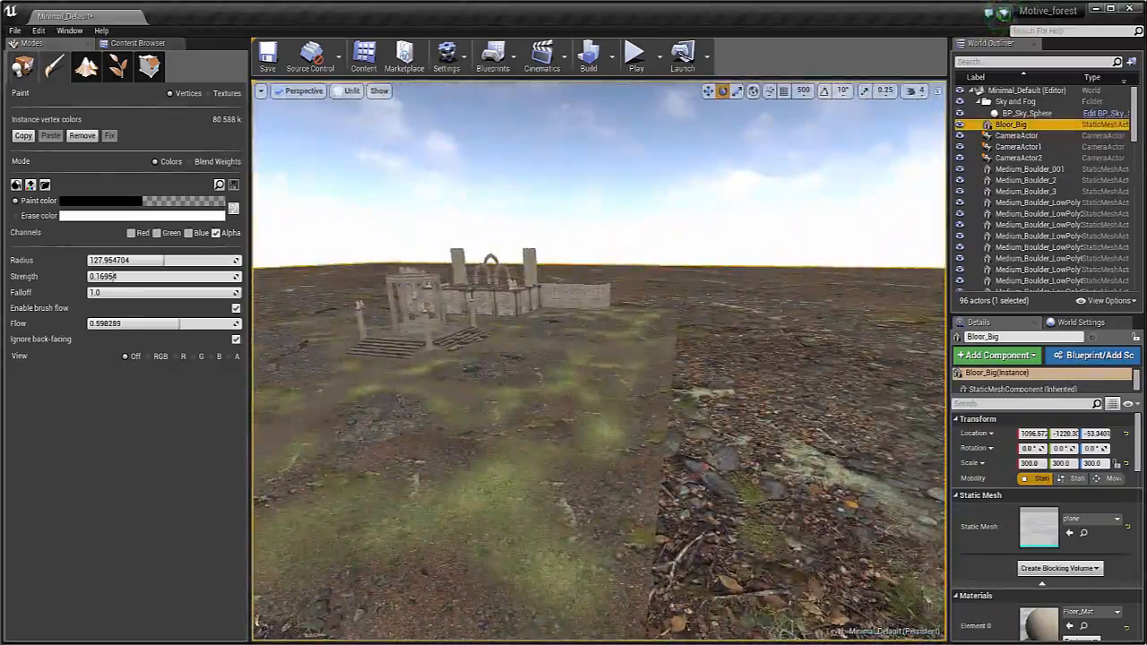
Move Bloor_Big down, well below the ground plane, and select the ground plane
{"action": "key", "text": "shift+1"}
{"action": "right_click_drag", "start_coordinate": [579, 311], "coordinate": [501, 313]}
{"action": "key", "text": "w"}
{"action": "left_click_drag", "start_coordinate": [583, 320], "coordinate": [592, 641]}
{"action": "right_click_drag", "start_coordinate": [592, 591], "coordinate": [623, 632]}
{"action": "left_click", "coordinate": [593, 404]}
{"action": "right_click_drag", "start_coordinate": [593, 403], "coordinate": [591, 462]}
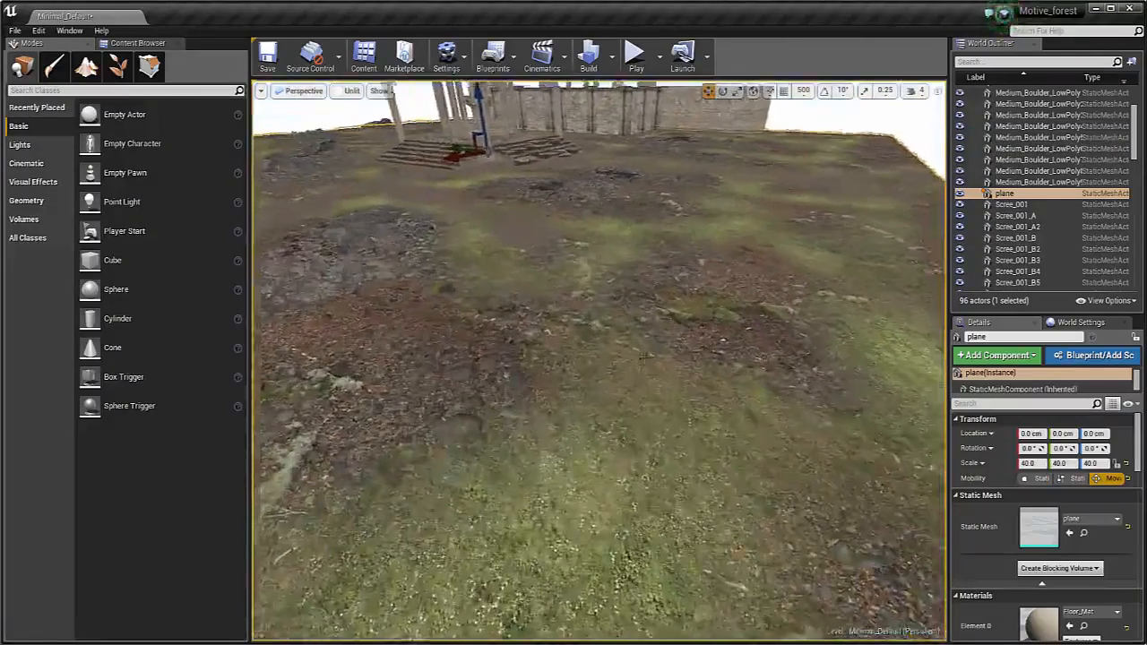
Return to foliage painting and try to brush the active plant types over the ground plane, reselecting the plane between attempts
{"action": "left_click", "coordinate": [115, 71]}
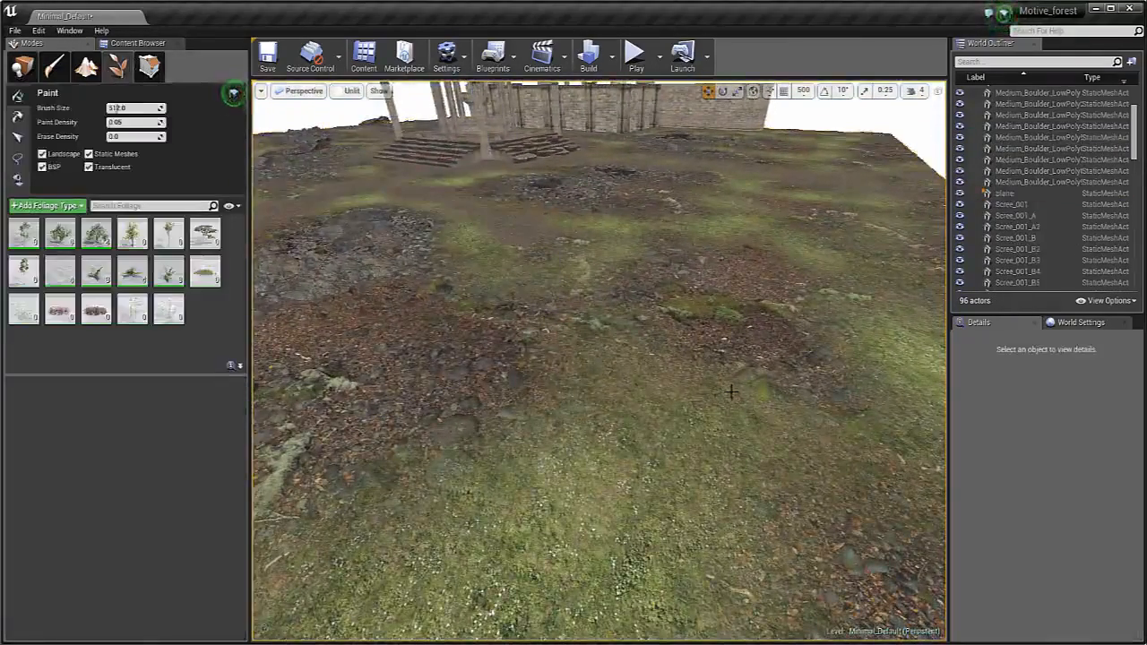
{"action": "mouse_move", "coordinate": [594, 378]}
{"action": "right_mouse_down"}
{"action": "mouse_move", "coordinate": [587, 412]}
{"action": "mouse_move", "coordinate": [627, 281]}
{"action": "right_mouse_up"}
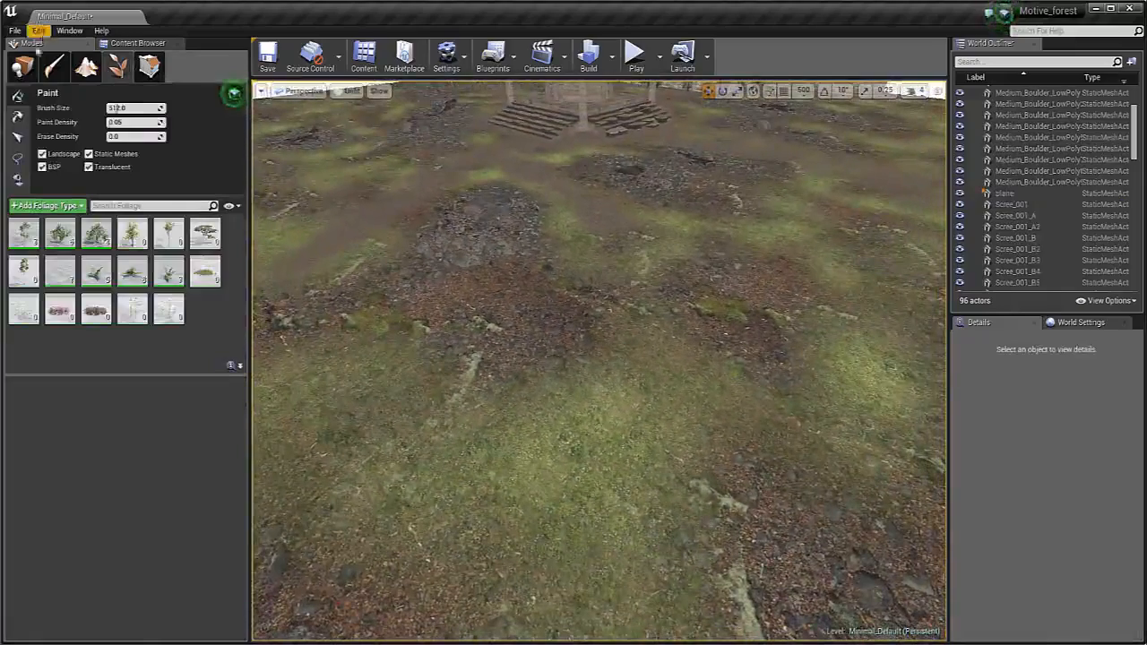
{"action": "left_click", "coordinate": [24, 67]}
{"action": "left_click", "coordinate": [543, 204]}
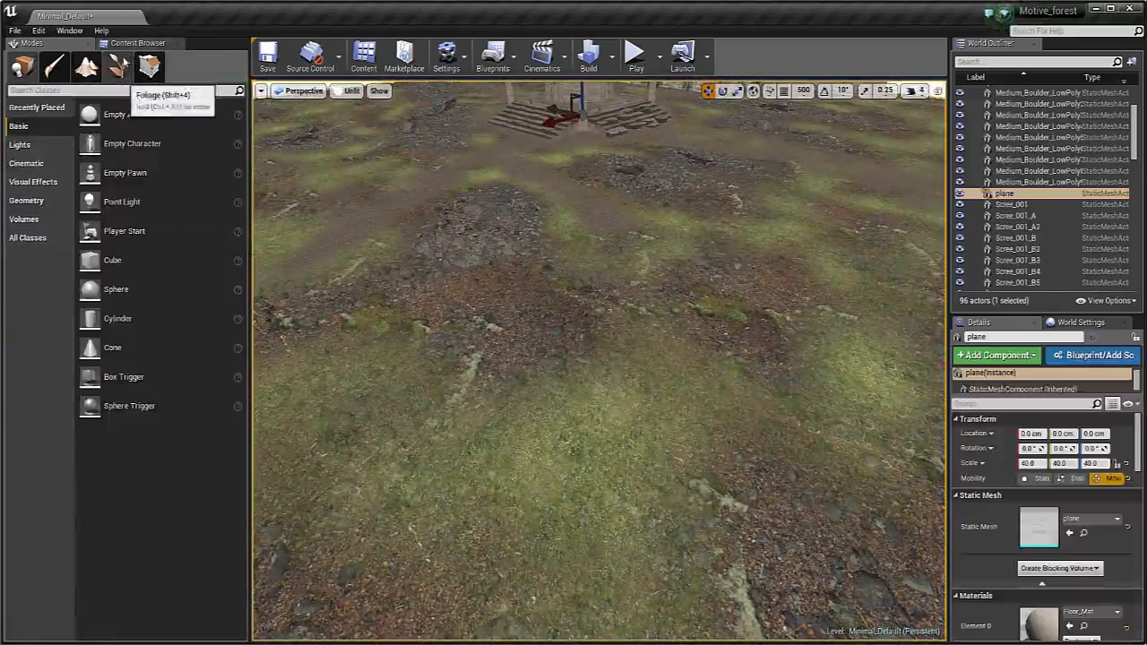
{"action": "left_click", "coordinate": [119, 67]}
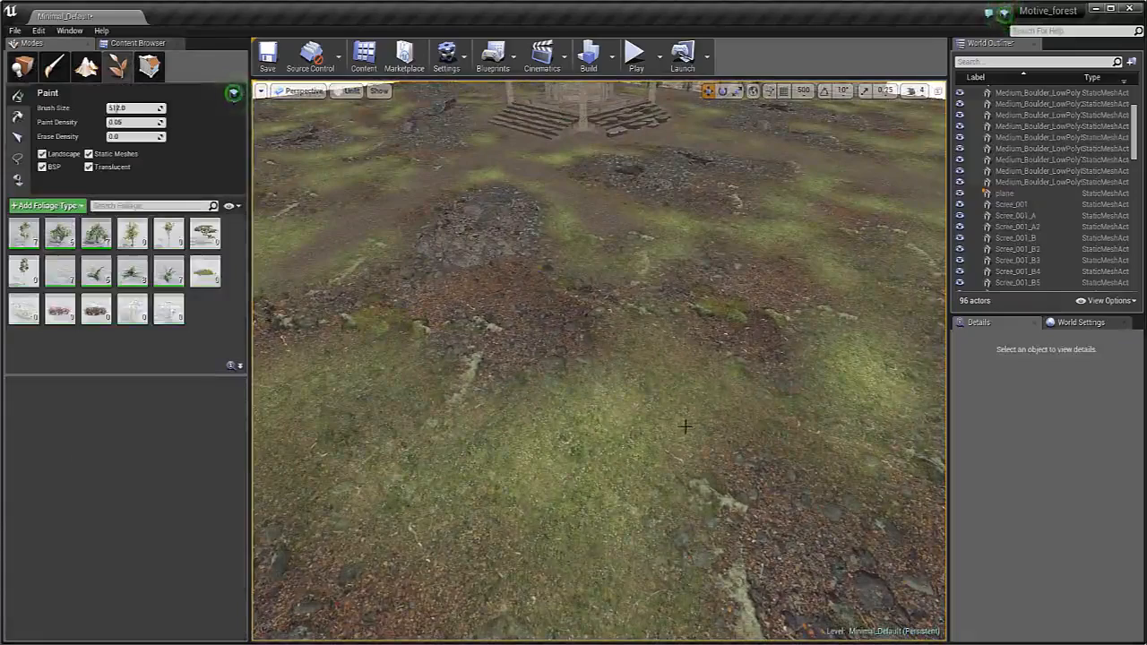
{"action": "right_click_drag", "start_coordinate": [606, 365], "coordinate": [282, 190]}
{"action": "right_click_drag", "start_coordinate": [721, 472], "coordinate": [717, 472]}
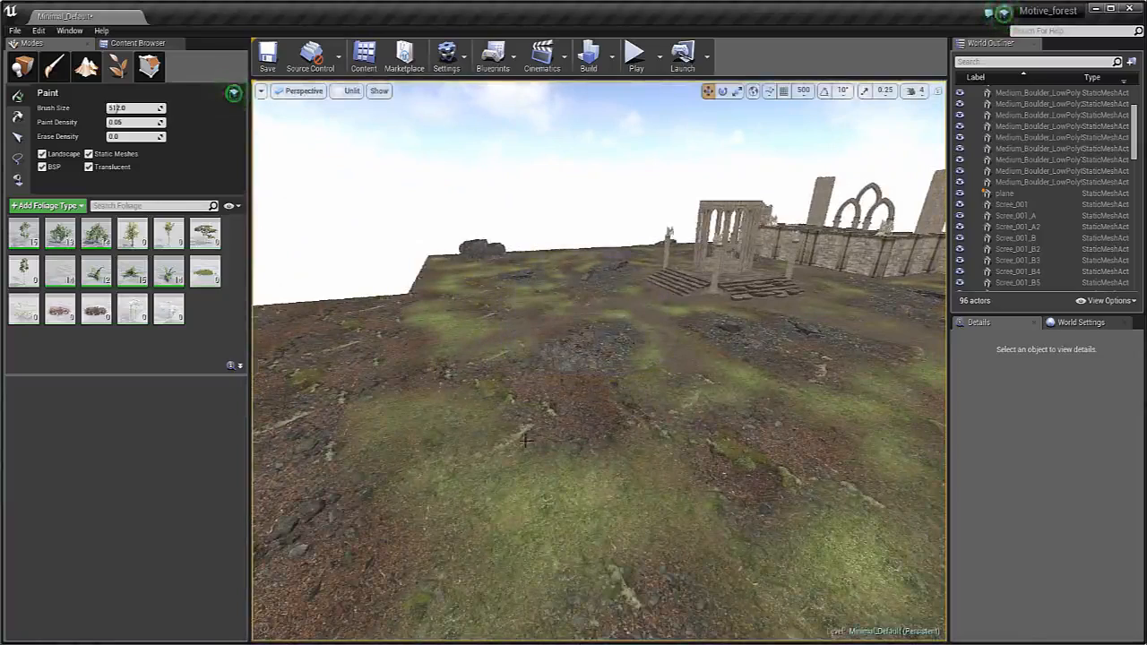
{"action": "right_click_drag", "start_coordinate": [502, 430], "coordinate": [408, 470]}
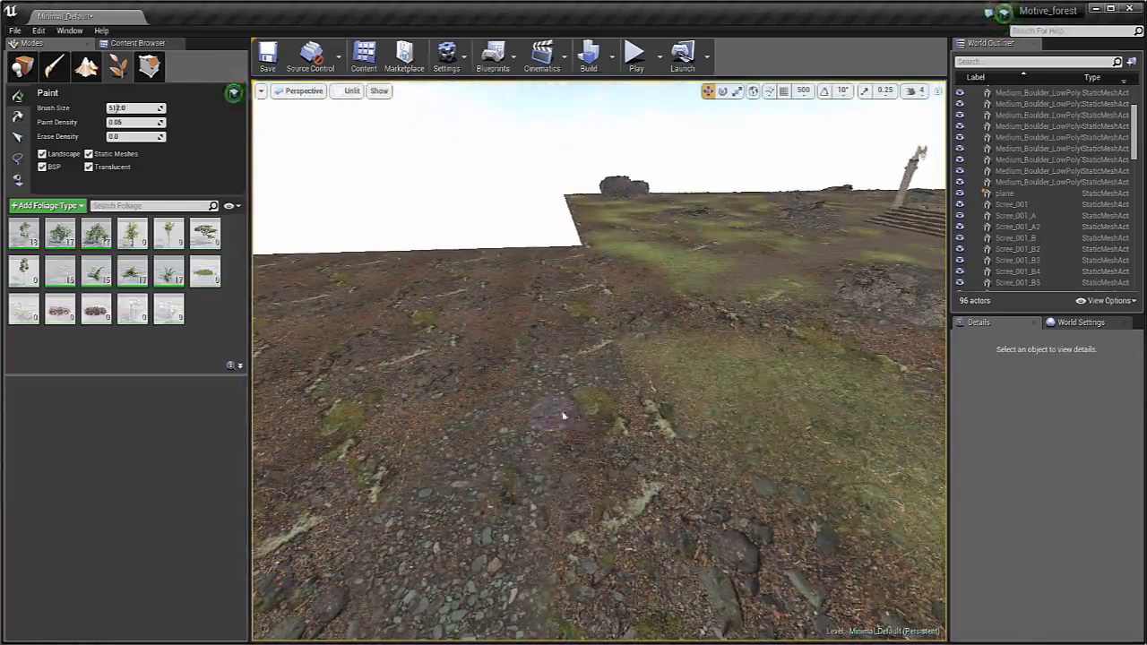
{"action": "right_click_drag", "start_coordinate": [689, 398], "coordinate": [820, 401]}
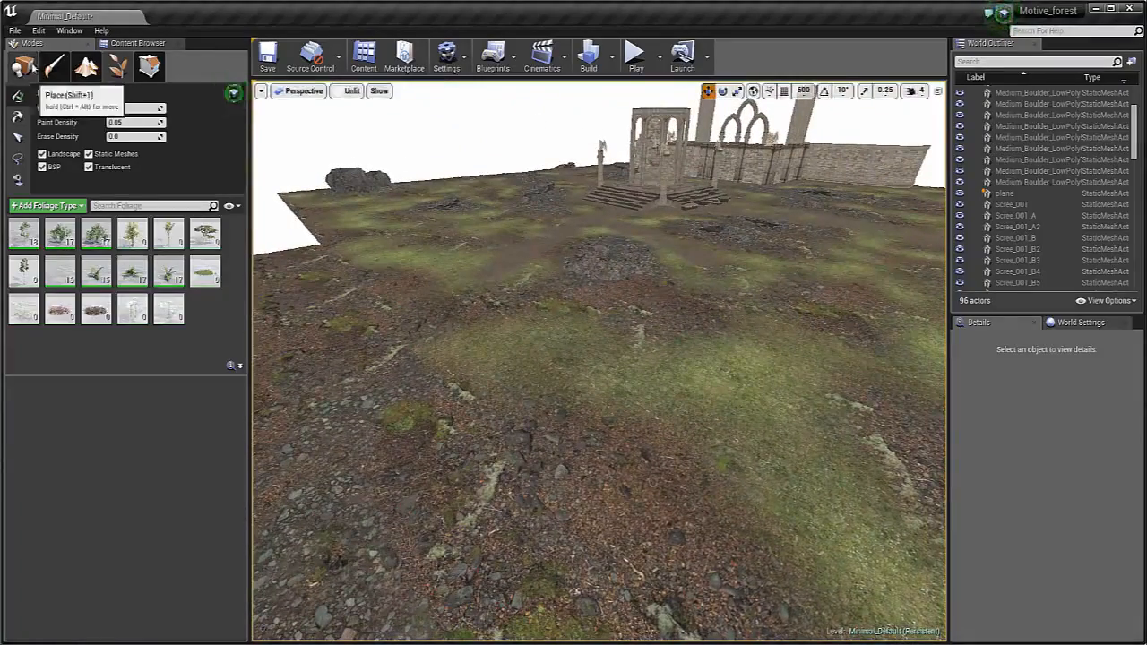
Delete the Bloor_Big floor mesh from the level
{"action": "left_click", "coordinate": [23, 67]}
{"action": "right_click_drag", "start_coordinate": [723, 418], "coordinate": [599, 351]}
{"action": "left_click", "coordinate": [527, 343]}
{"action": "right_click_drag", "start_coordinate": [526, 343], "coordinate": [583, 300]}
{"action": "key", "text": "Delete"}
{"action": "right_click_drag", "start_coordinate": [598, 340], "coordinate": [599, 425]}
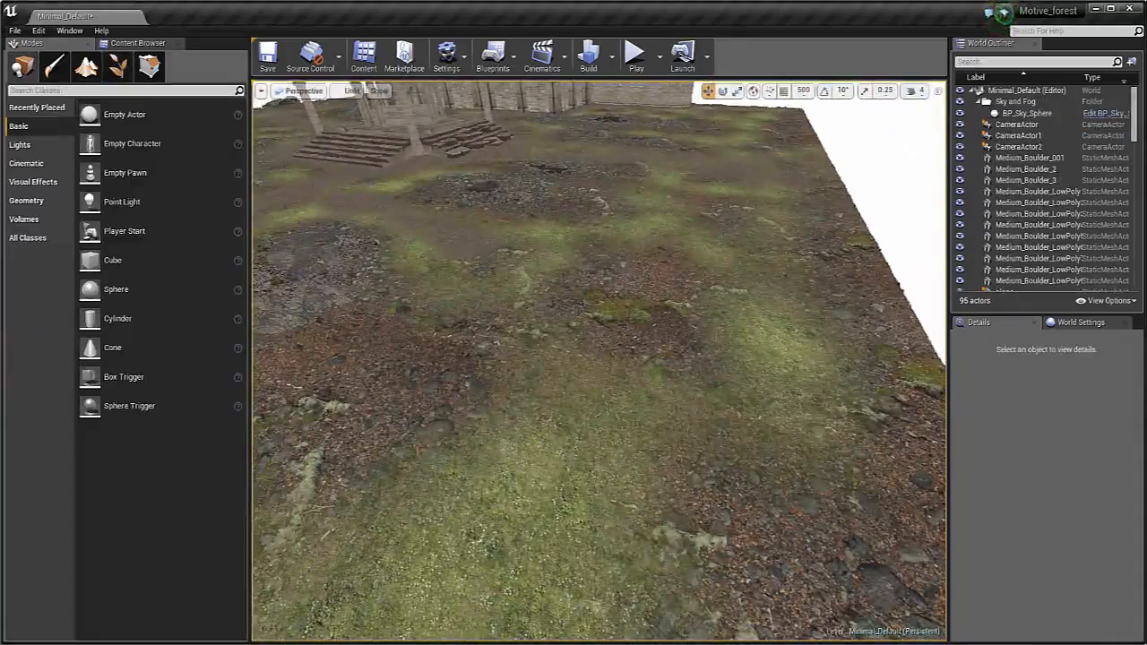
Return to foliage painting and select seven foliage types: the first three bushes, SM_Buttercup_Patch_01 and the three small plants beside it
{"action": "left_click", "coordinate": [566, 306]}
{"action": "left_click", "coordinate": [149, 65]}
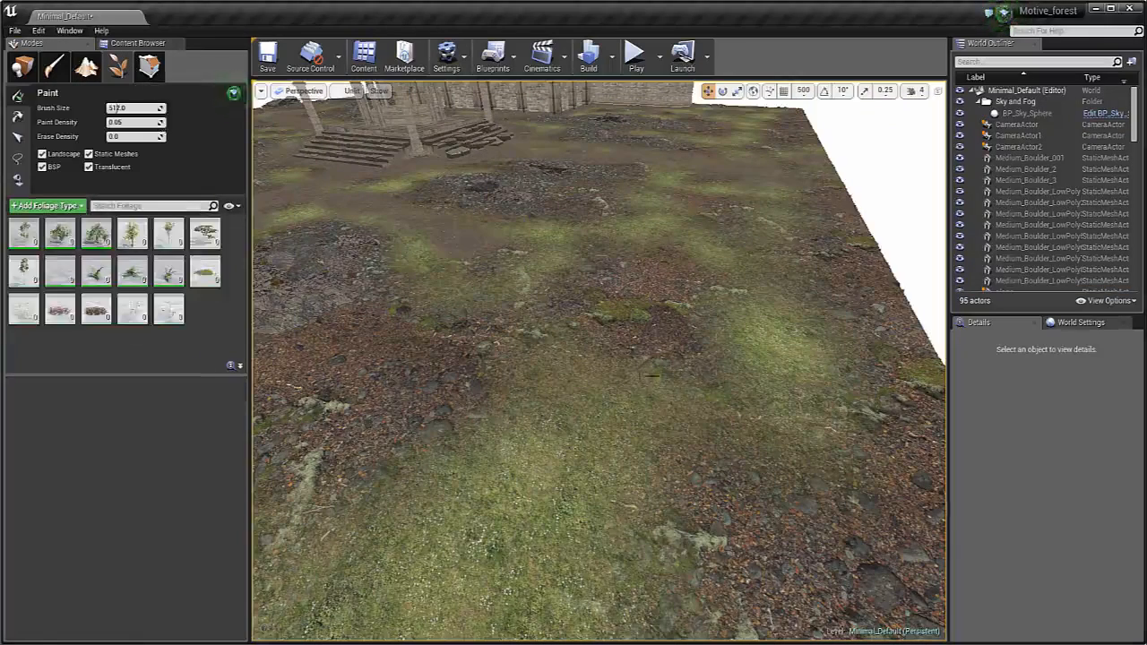
{"action": "right_click_drag", "start_coordinate": [588, 427], "coordinate": [616, 359]}
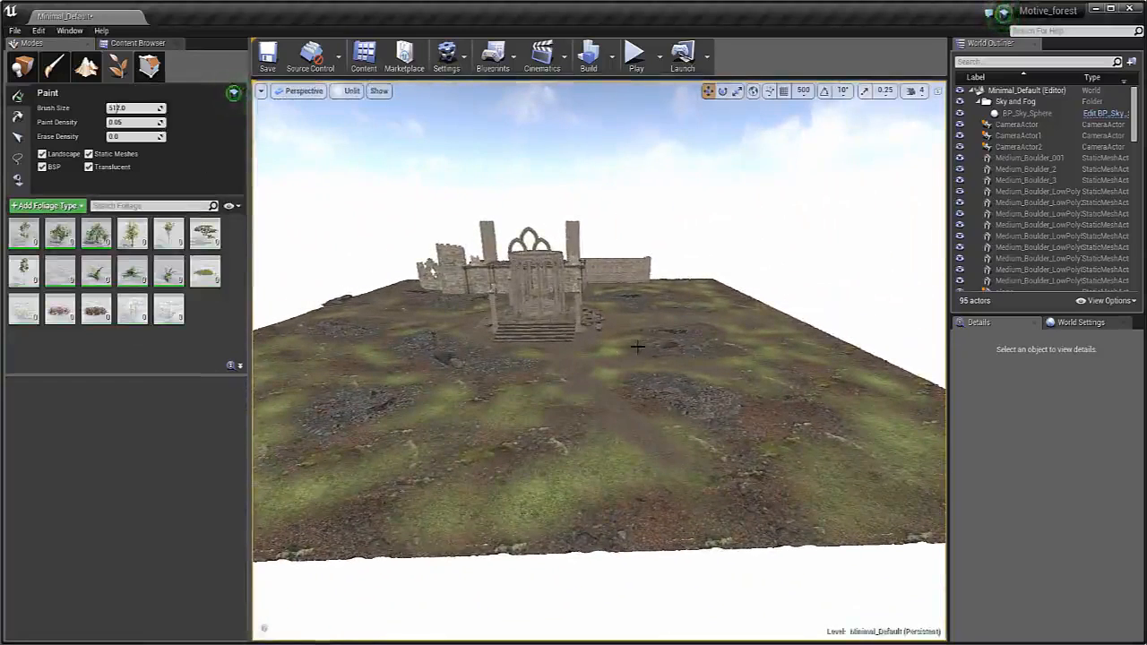
{"action": "middle_click_drag", "start_coordinate": [709, 365], "coordinate": [696, 385]}
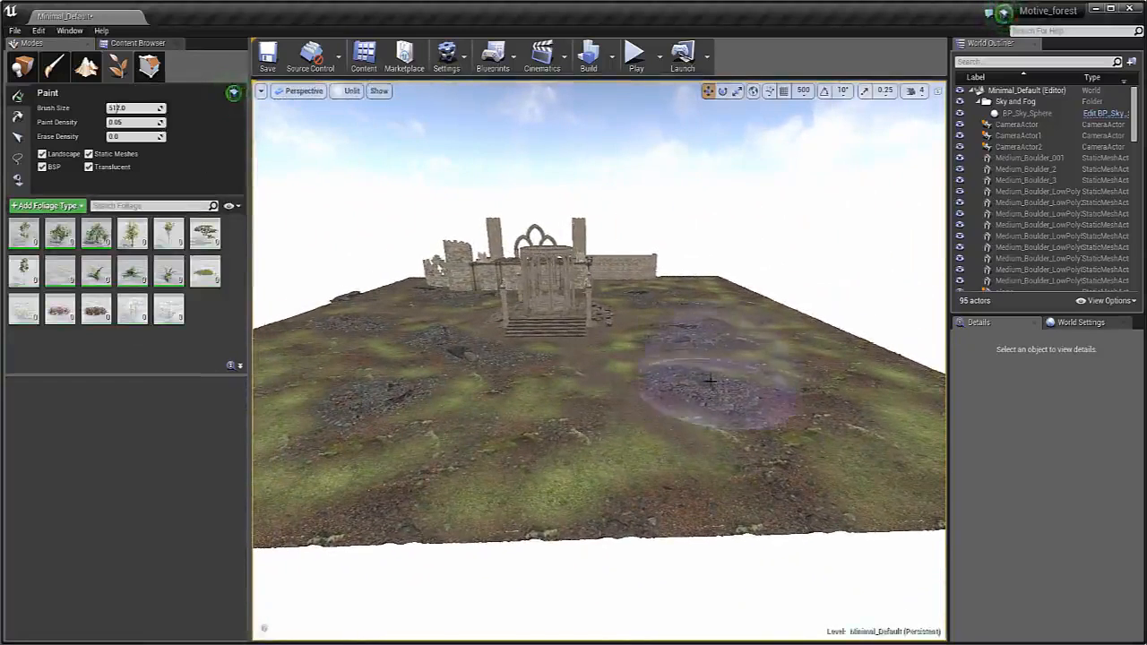
{"action": "left_click", "coordinate": [24, 233]}
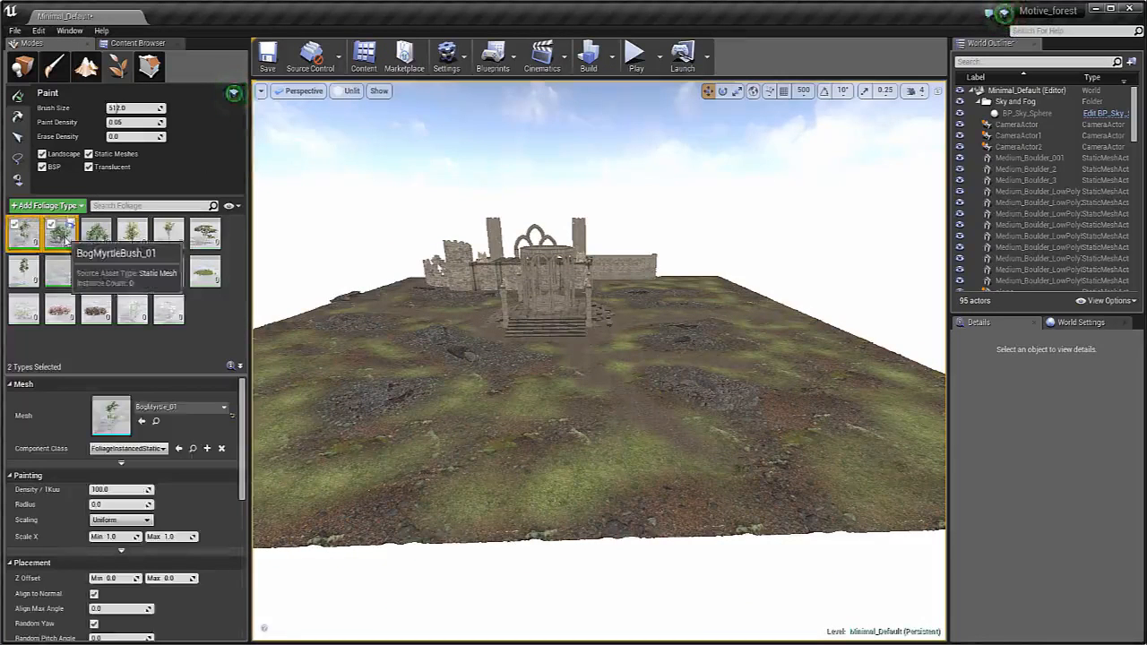
{"action": "left_click", "coordinate": [97, 233], "text": "shift"}
{"action": "left_click", "coordinate": [75, 280], "text": "ctrl"}
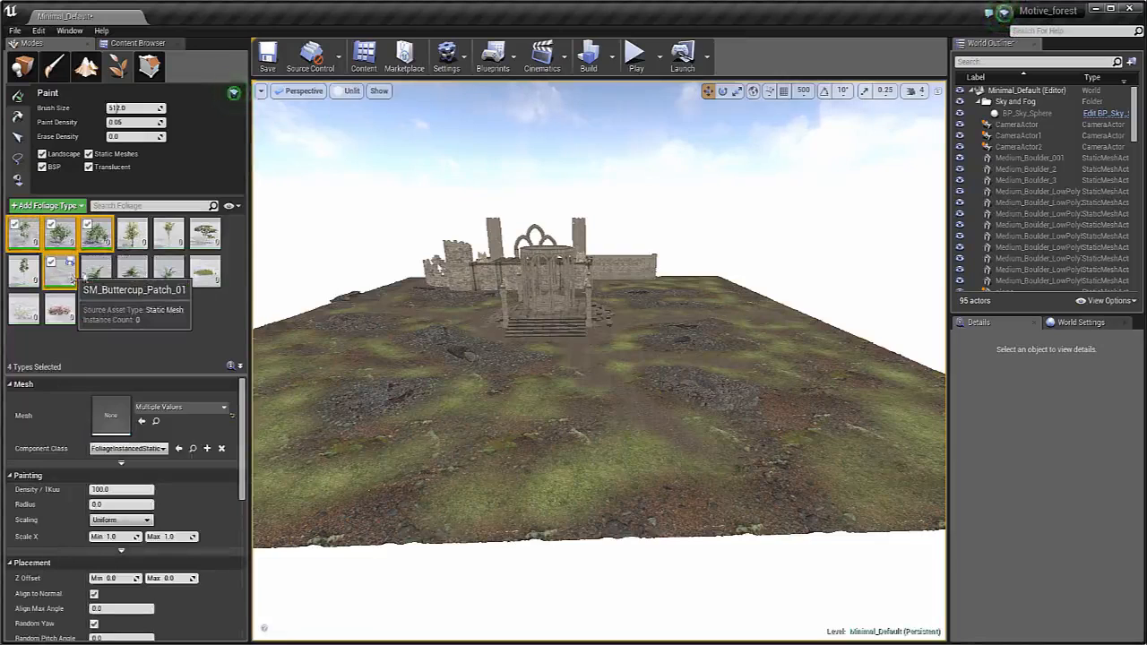
{"action": "left_click", "coordinate": [136, 278], "text": "shift"}
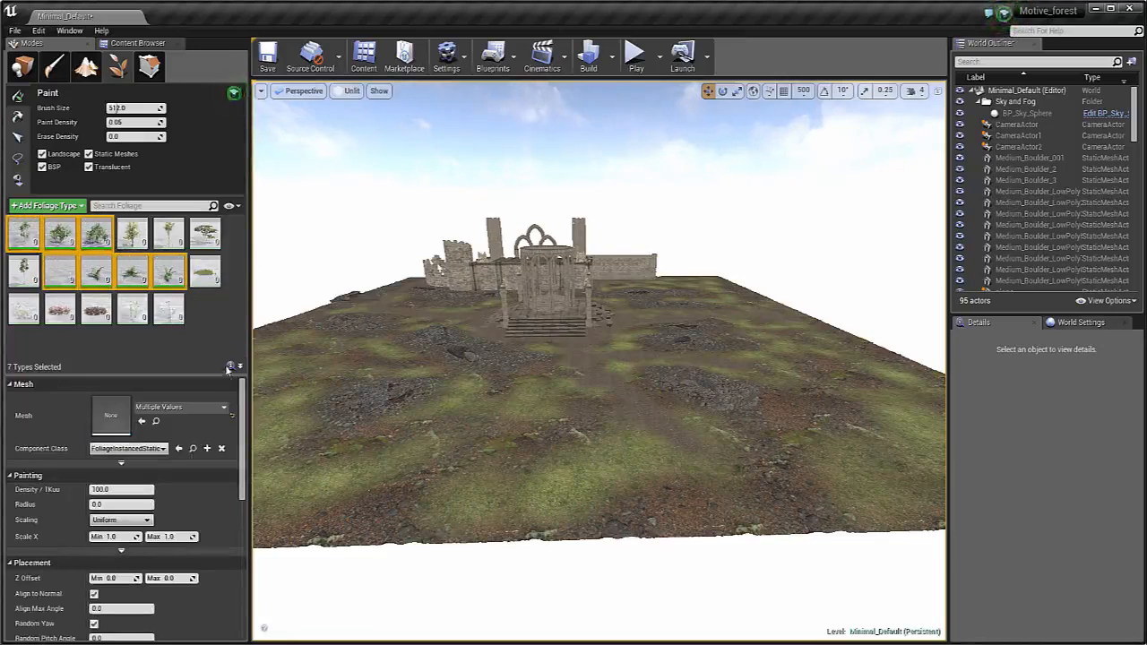
Set the selected foliage types' Scale X to a minimum of 0.8 and maximum of 1.5, and their Random Pitch Angle to 5
{"action": "scroll", "coordinate": [170, 475], "scroll_direction": "down", "scroll_amount": 3}
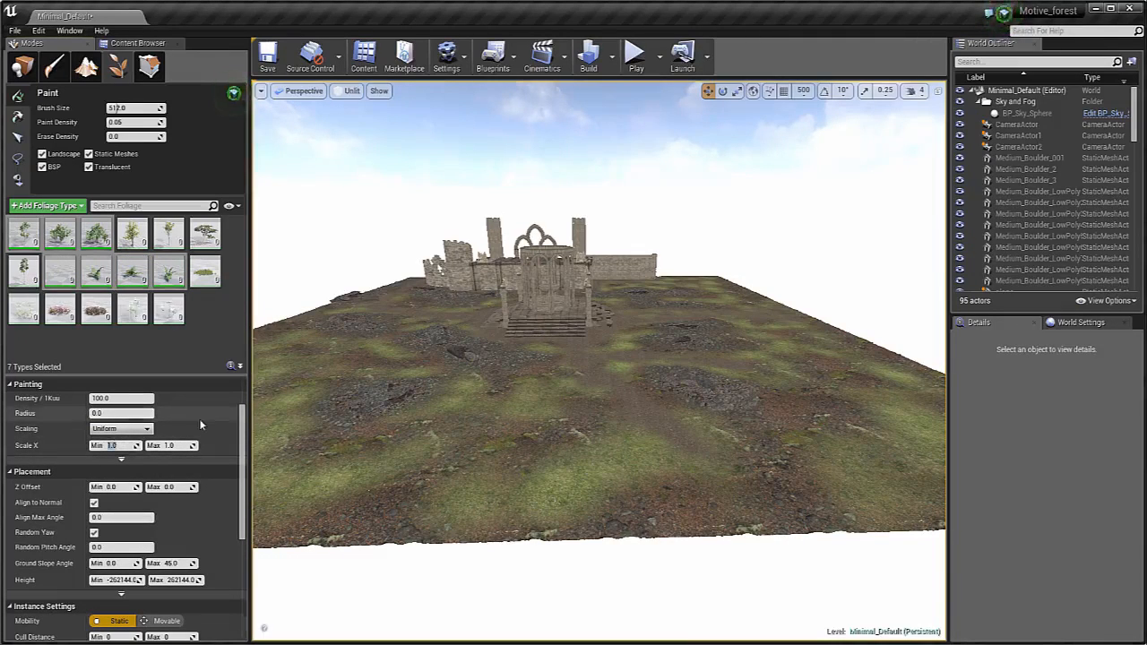
{"action": "type", "text": "0.8"}
{"action": "left_click", "coordinate": [170, 445]}
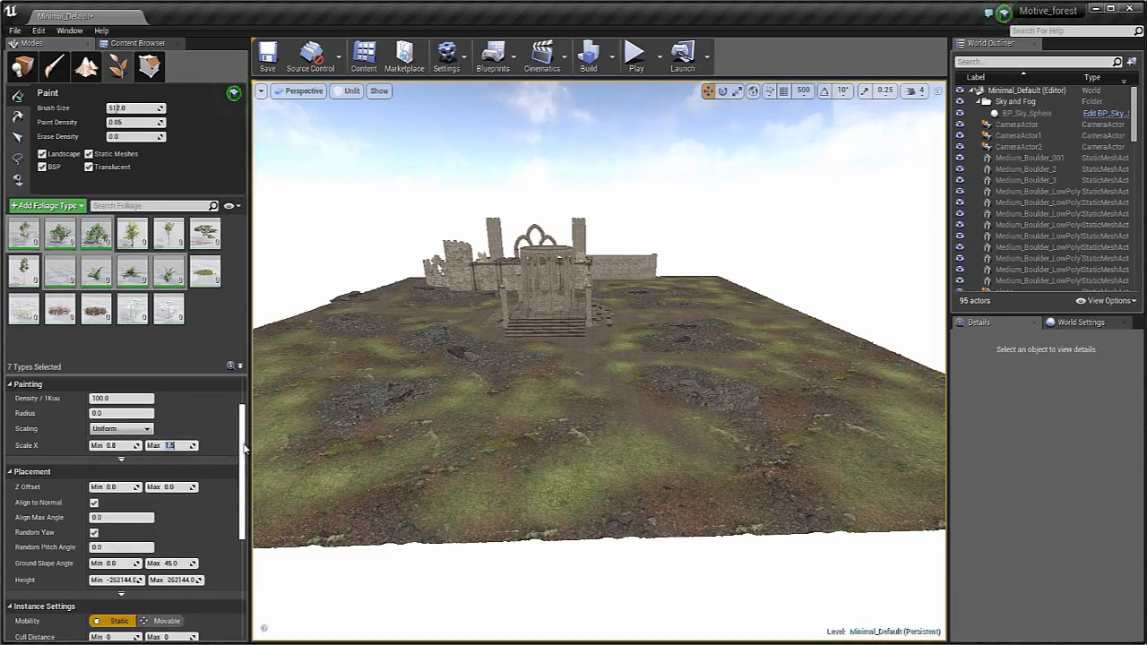
{"action": "scroll", "coordinate": [231, 473], "scroll_direction": "down", "scroll_amount": 2}
{"action": "left_click", "coordinate": [127, 491]}
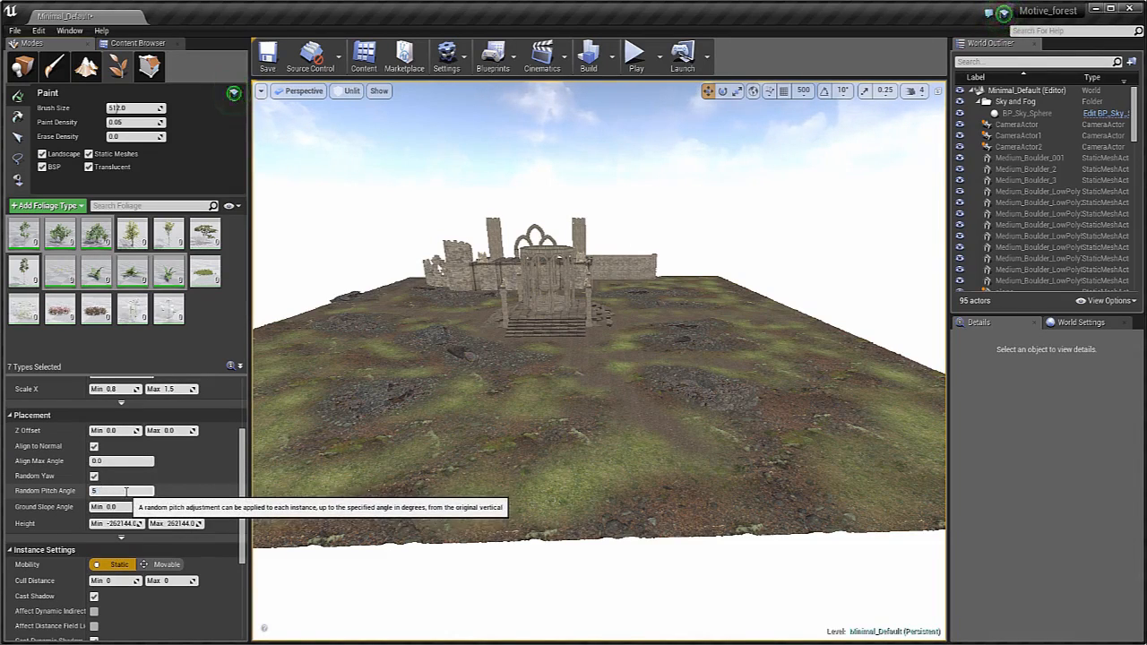
{"action": "type", "text": "5"}
{"action": "key", "text": "Return"}
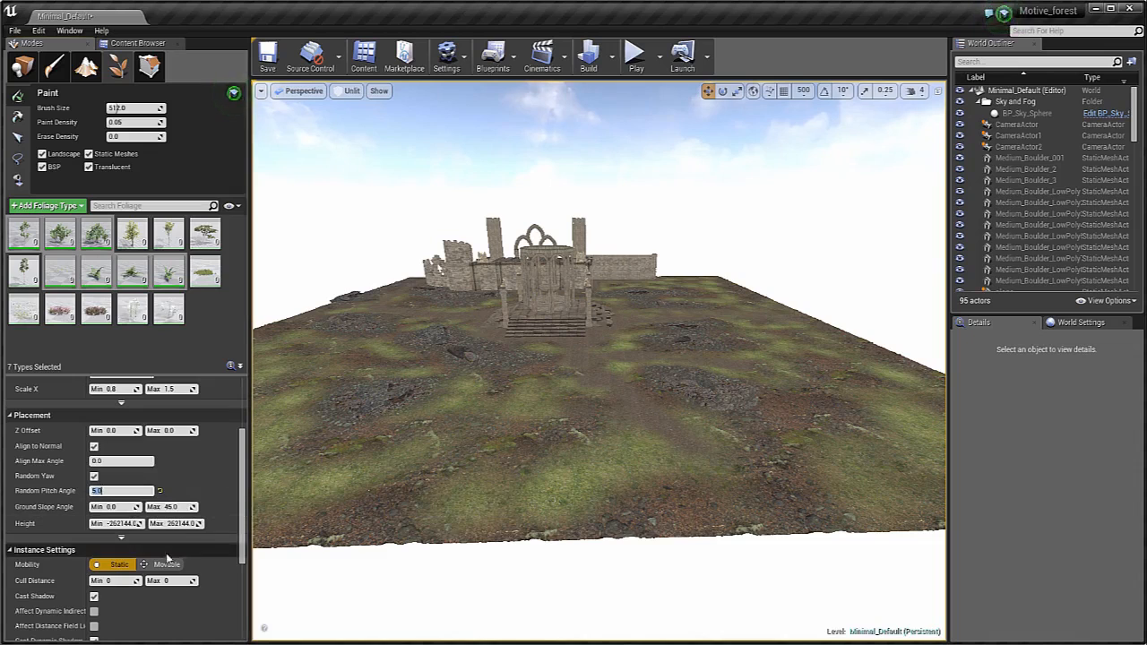
Make the selected foliage types Movable and turn off Cast Static Shadow for them
{"action": "left_click", "coordinate": [163, 564]}
{"action": "left_click_drag", "start_coordinate": [242, 486], "coordinate": [223, 553]}
{"action": "left_click", "coordinate": [94, 504]}
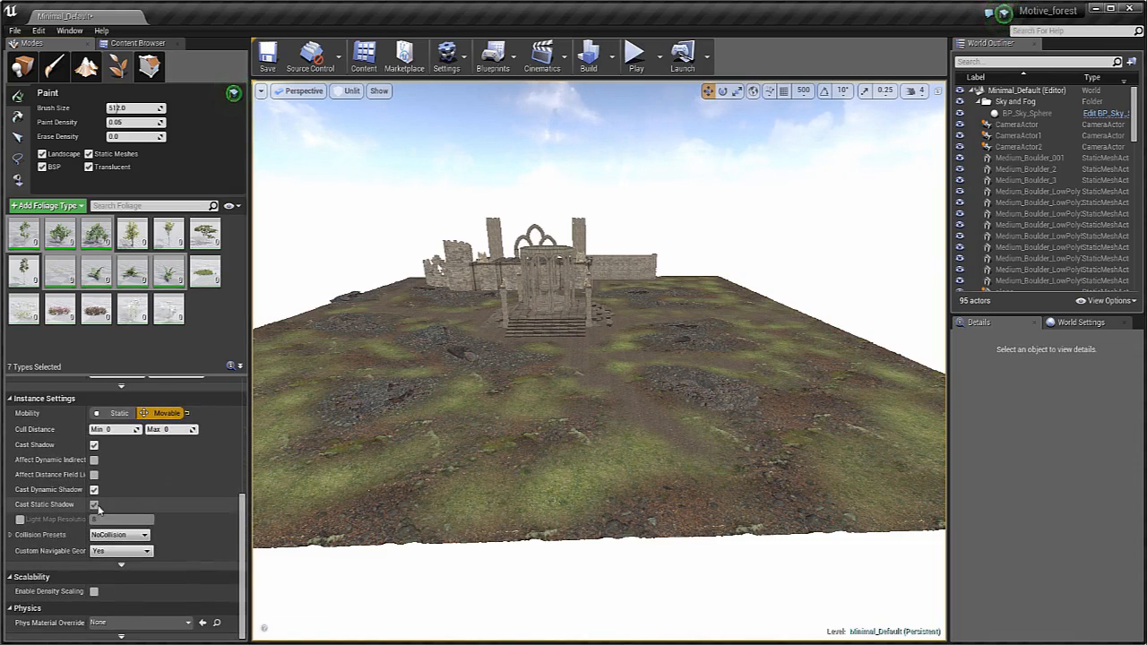
Expand the advanced painting options of the selected foliage types and inspect their vertex color mask channels, including Red
{"action": "left_click_drag", "start_coordinate": [242, 563], "coordinate": [245, 408]}
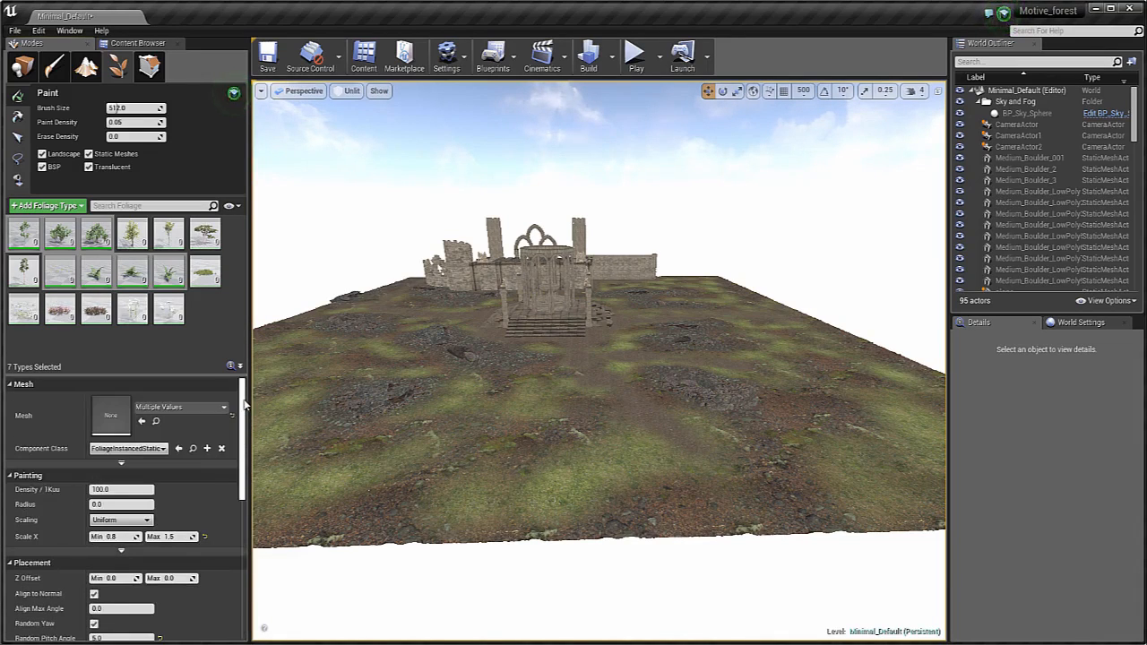
{"action": "left_click", "coordinate": [121, 550]}
{"action": "scroll", "coordinate": [209, 502], "scroll_direction": "down", "scroll_amount": 1}
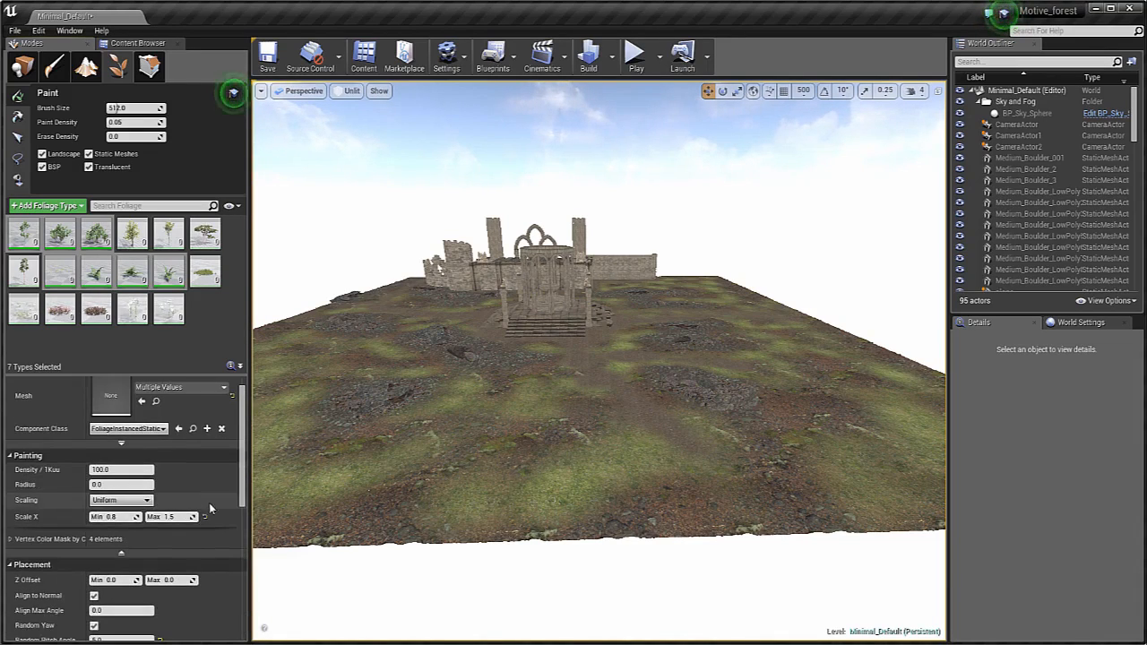
{"action": "left_click", "coordinate": [11, 539]}
{"action": "scroll", "coordinate": [47, 555], "scroll_direction": "down", "scroll_amount": 2}
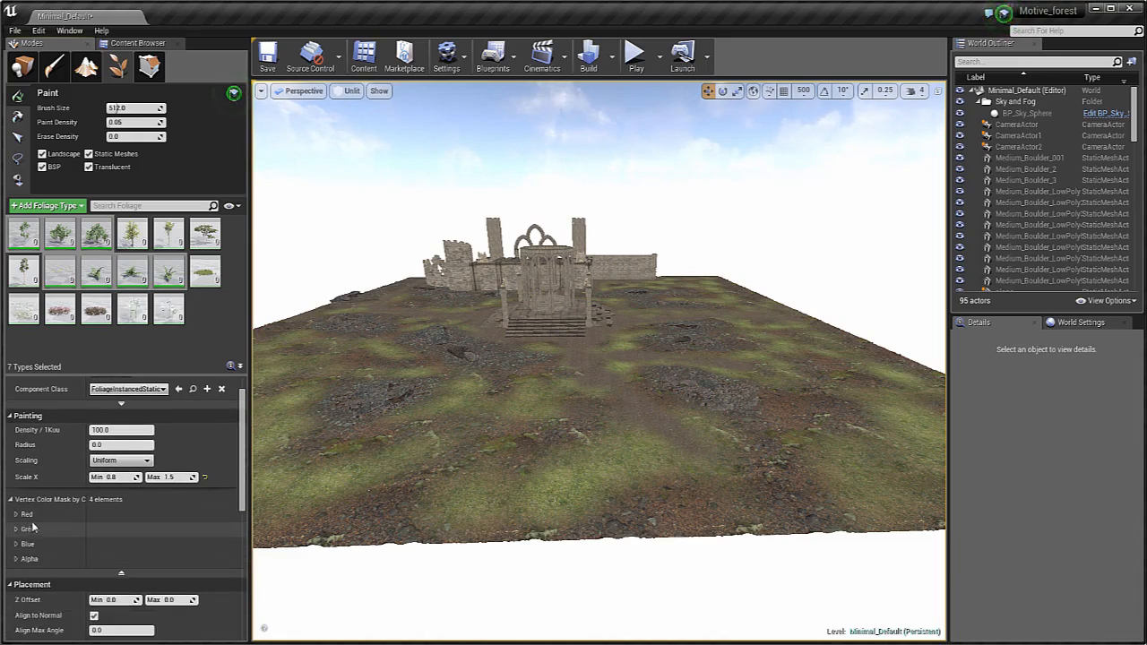
{"action": "left_click", "coordinate": [26, 513]}
{"action": "left_click", "coordinate": [26, 513]}
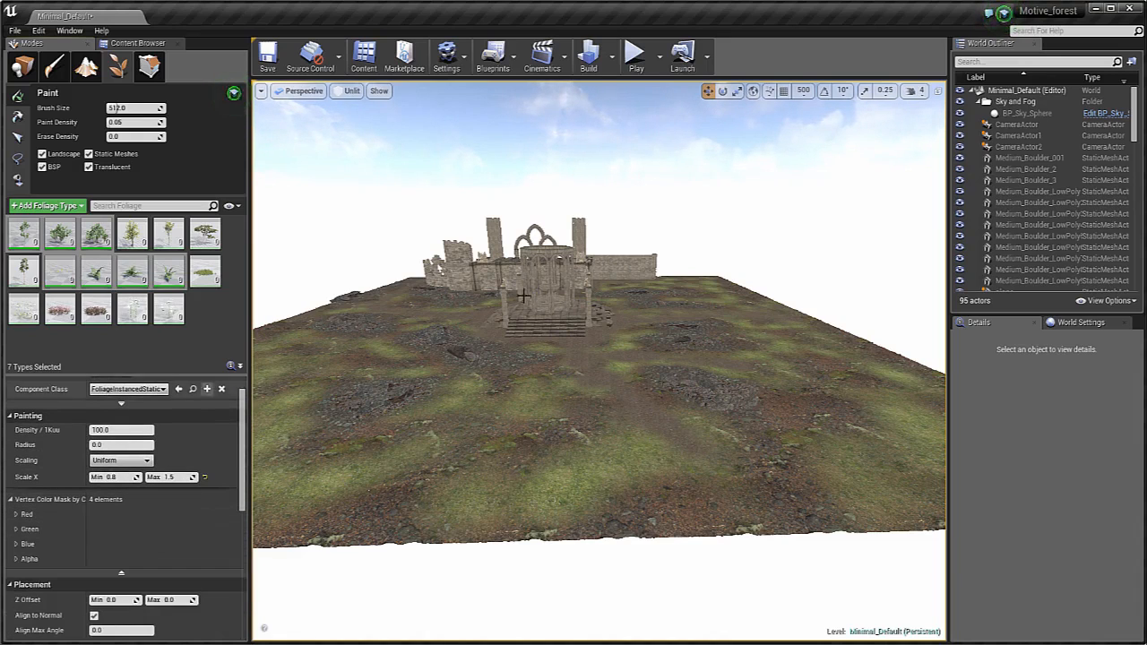
Paint a test cluster of the selected plants on the rocky patch before the ruins and erase it
{"action": "right_click_drag", "start_coordinate": [537, 403], "coordinate": [244, 409]}
{"action": "scroll", "coordinate": [244, 394], "scroll_direction": "up", "scroll_amount": 2}
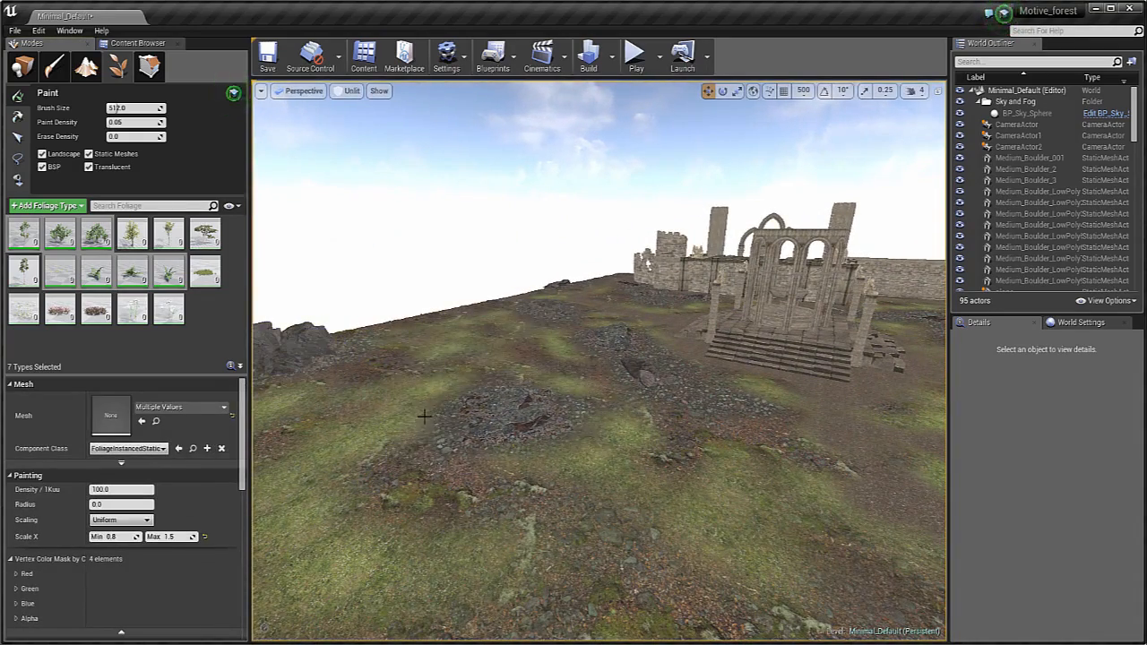
{"action": "scroll", "coordinate": [544, 418], "scroll_direction": "up", "scroll_amount": 5}
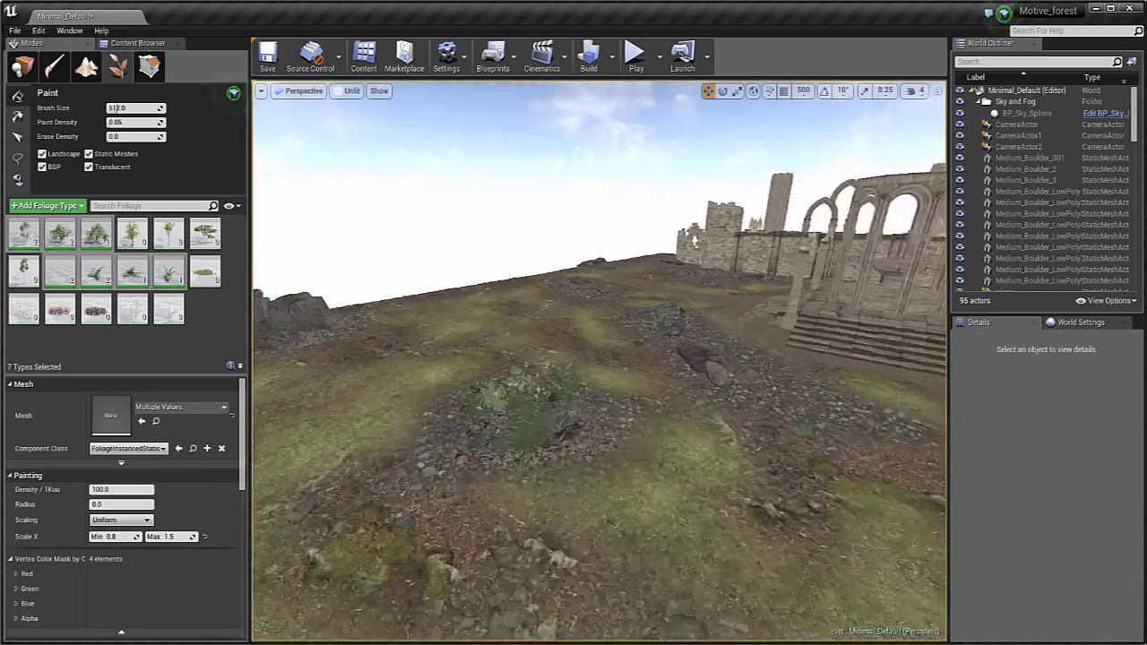
{"action": "left_click", "coordinate": [533, 404]}
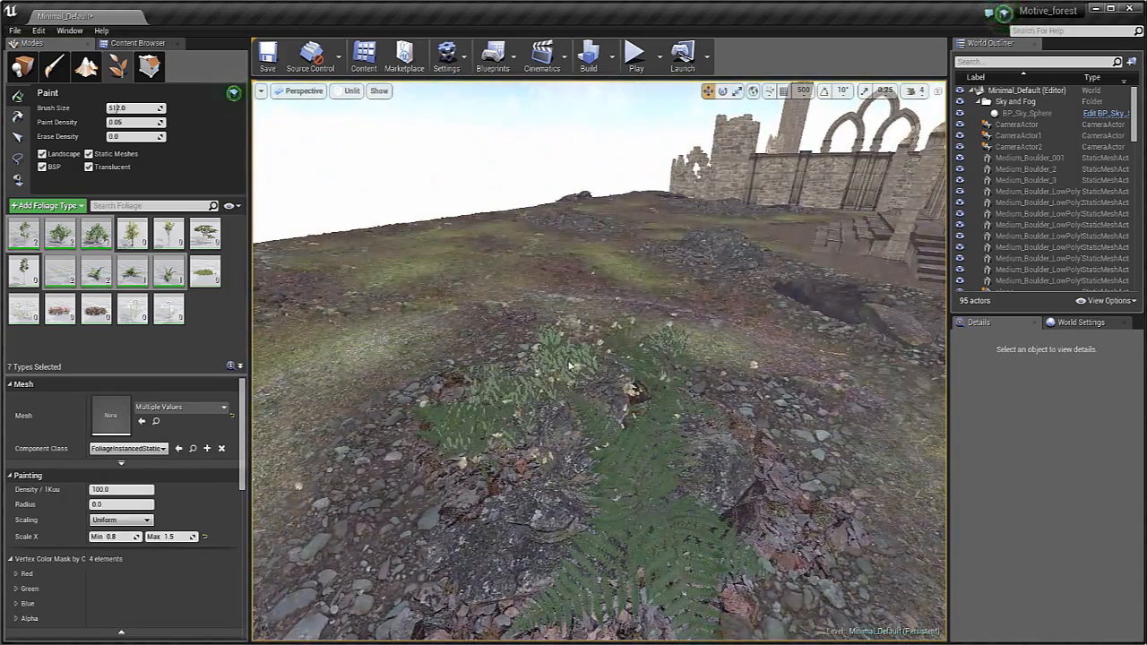
{"action": "left_click", "coordinate": [562, 369], "text": "shift"}
Turn off the Alpha channel in mesh vertex painting, and exclude translucent surfaces from foliage painting
{"action": "left_click", "coordinate": [61, 68]}
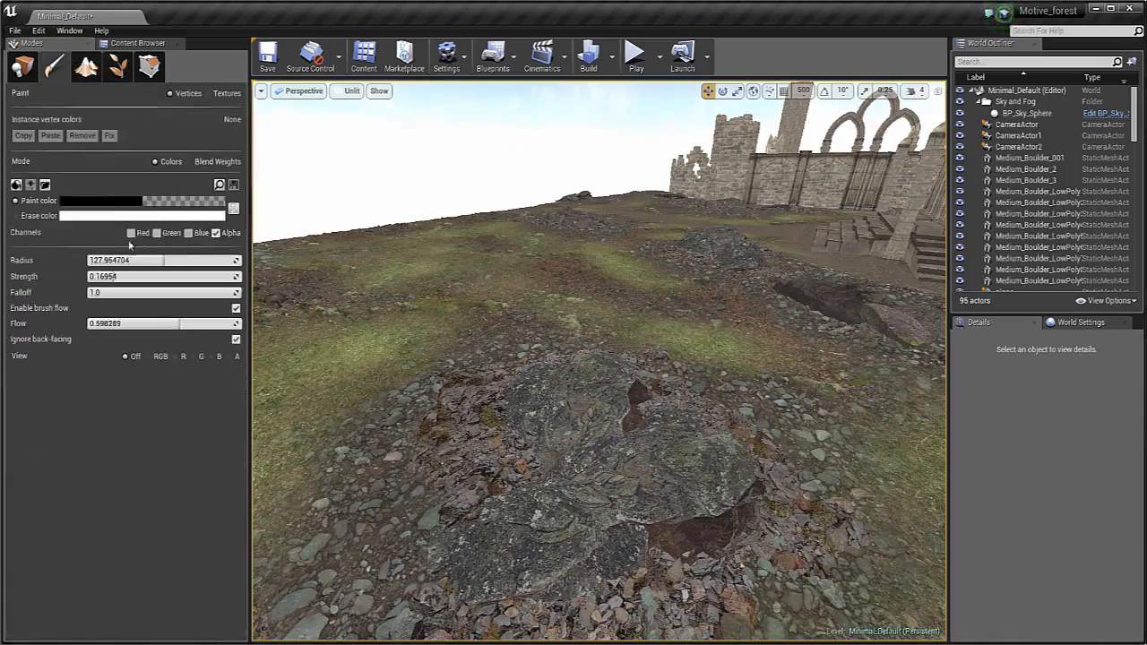
{"action": "right_click_drag", "start_coordinate": [456, 251], "coordinate": [538, 264]}
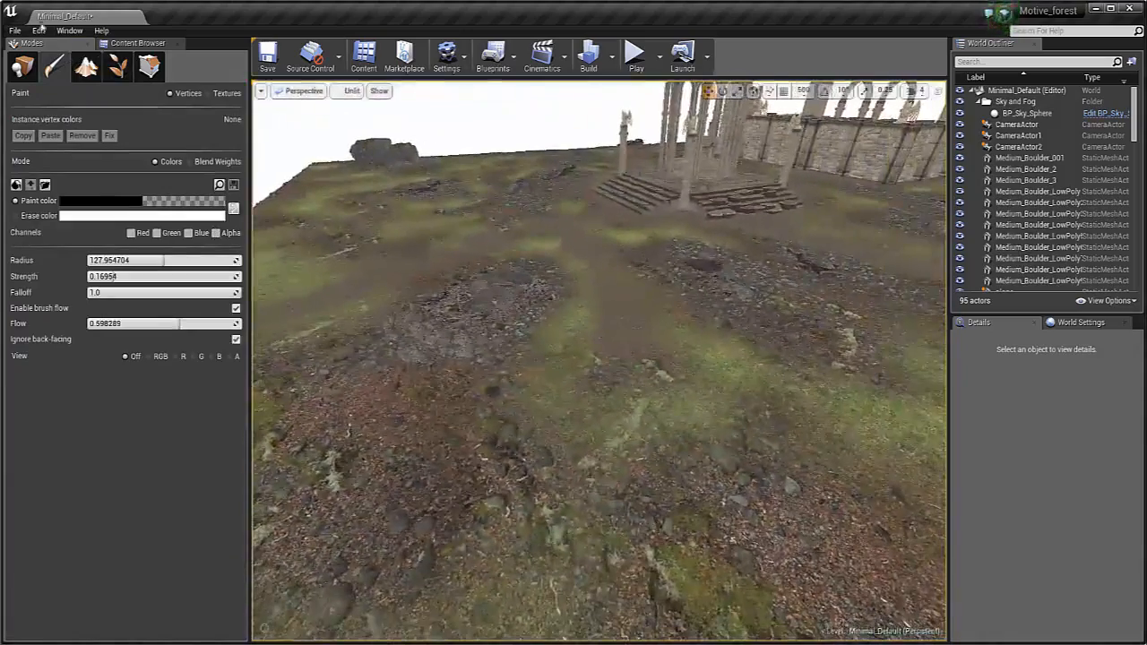
{"action": "left_click", "coordinate": [117, 67]}
{"action": "left_click", "coordinate": [233, 92]}
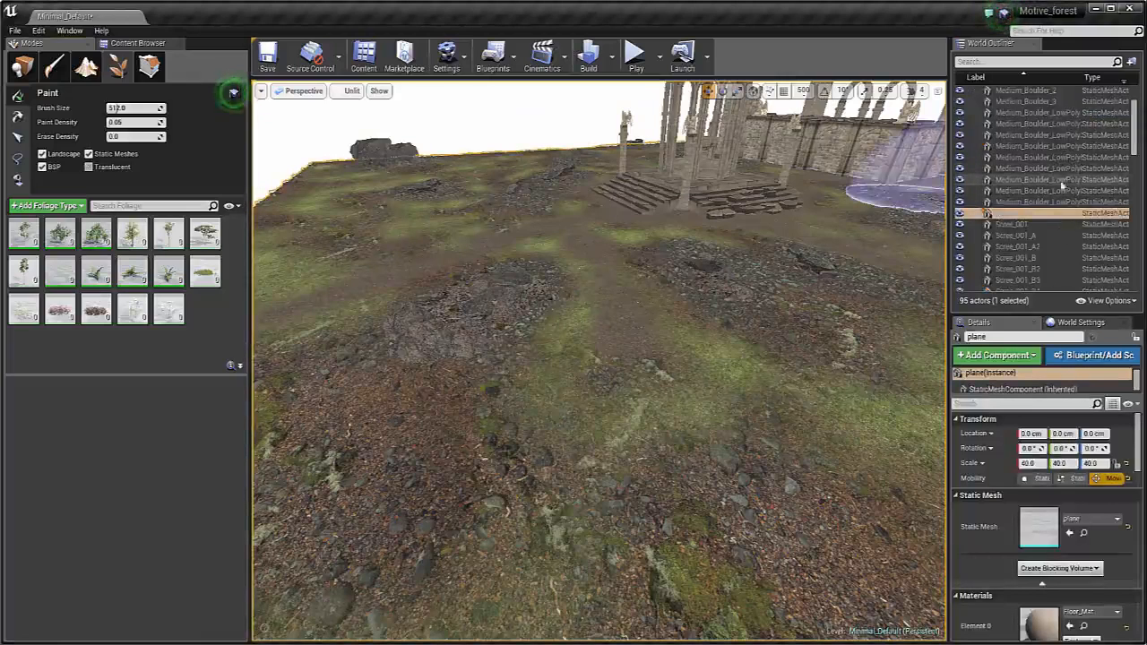
{"action": "left_click", "coordinate": [233, 92]}
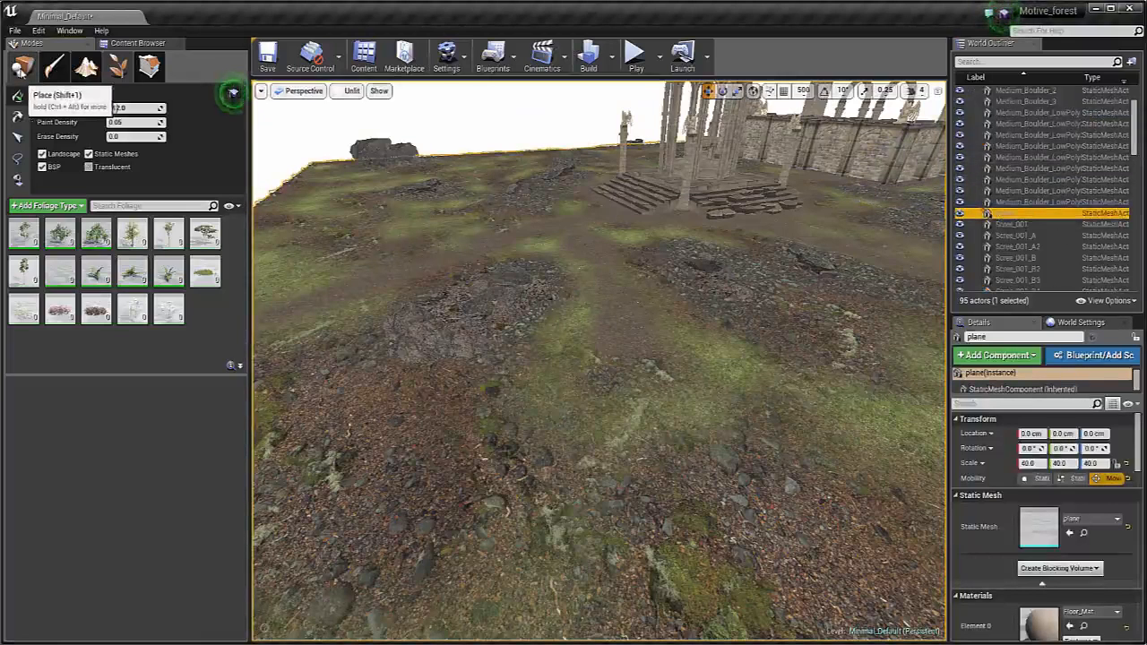
Select the ground plane in placement mode and set its mobility to Stationary
{"action": "left_click", "coordinate": [22, 67]}
{"action": "left_click", "coordinate": [995, 169]}
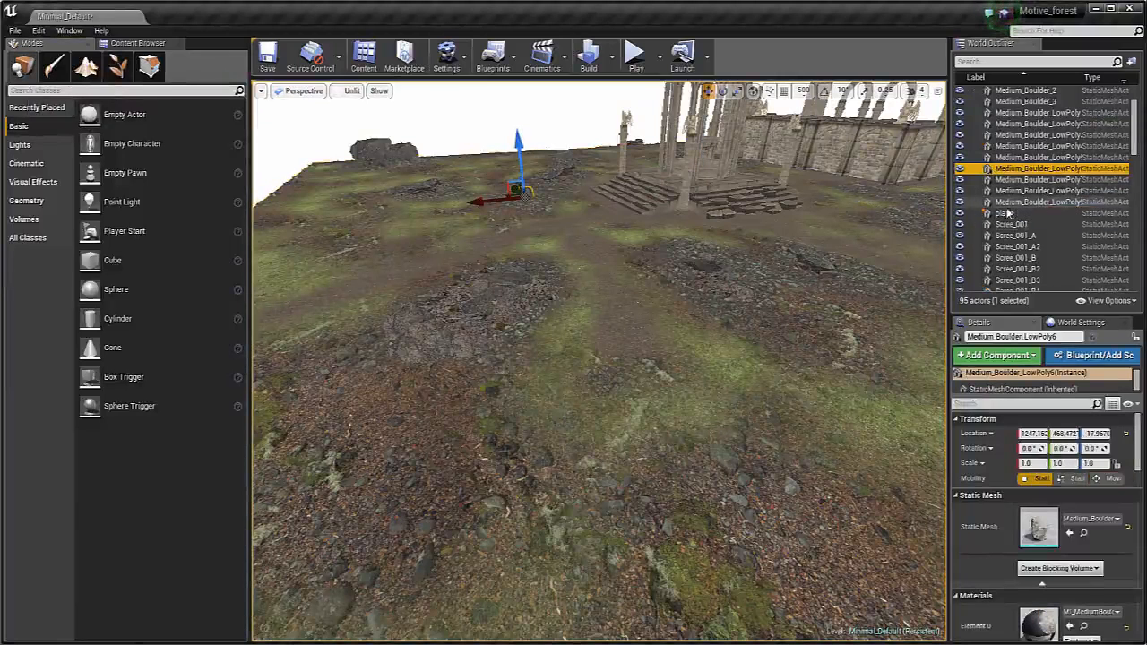
{"action": "left_click", "coordinate": [587, 236]}
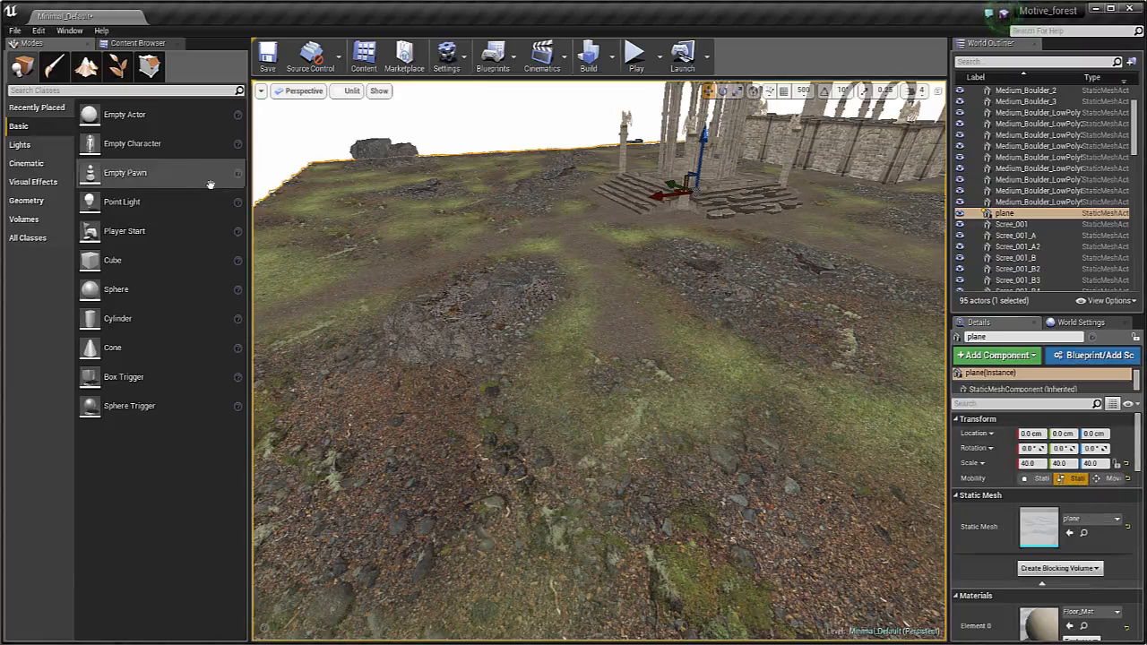
Try a foliage brush stroke on the ground plane in front of the ruins and undo it
{"action": "left_click", "coordinate": [118, 68]}
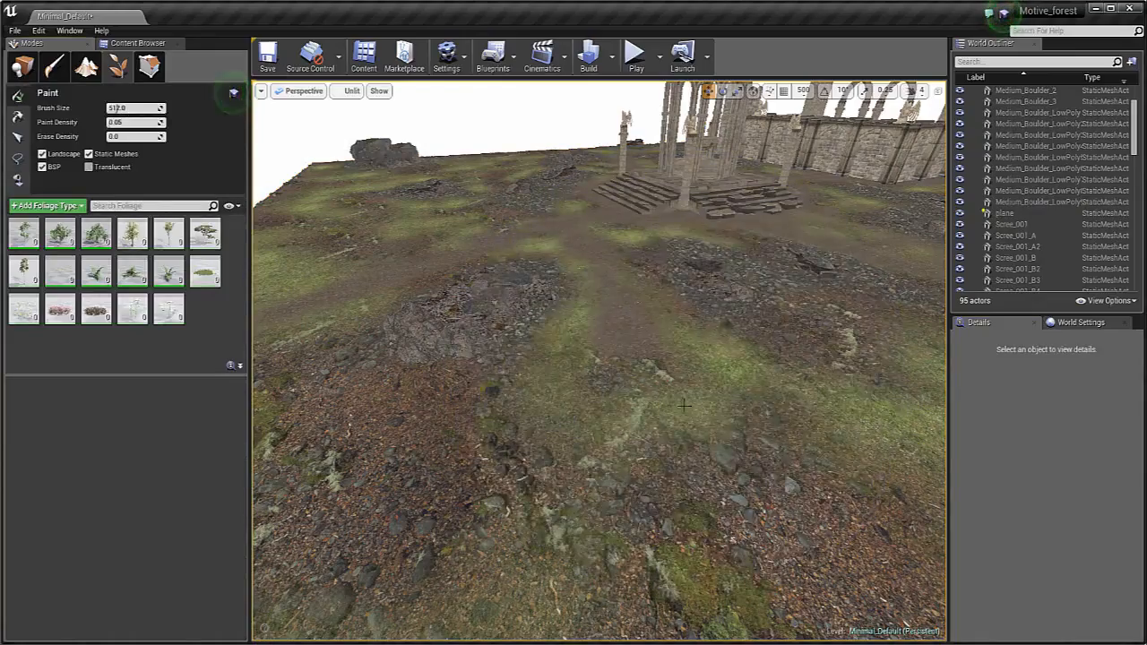
{"action": "left_click", "coordinate": [645, 368]}
{"action": "mouse_move", "coordinate": [645, 368]}
{"action": "right_mouse_down"}
{"action": "mouse_move", "coordinate": [591, 412]}
{"action": "mouse_move", "coordinate": [592, 341]}
{"action": "mouse_move", "coordinate": [762, 341]}
{"action": "mouse_move", "coordinate": [878, 320]}
{"action": "mouse_move", "coordinate": [932, 363]}
{"action": "mouse_move", "coordinate": [923, 394]}
{"action": "mouse_move", "coordinate": [815, 365]}
{"action": "right_mouse_up"}
{"action": "key", "text": "ctrl+z"}
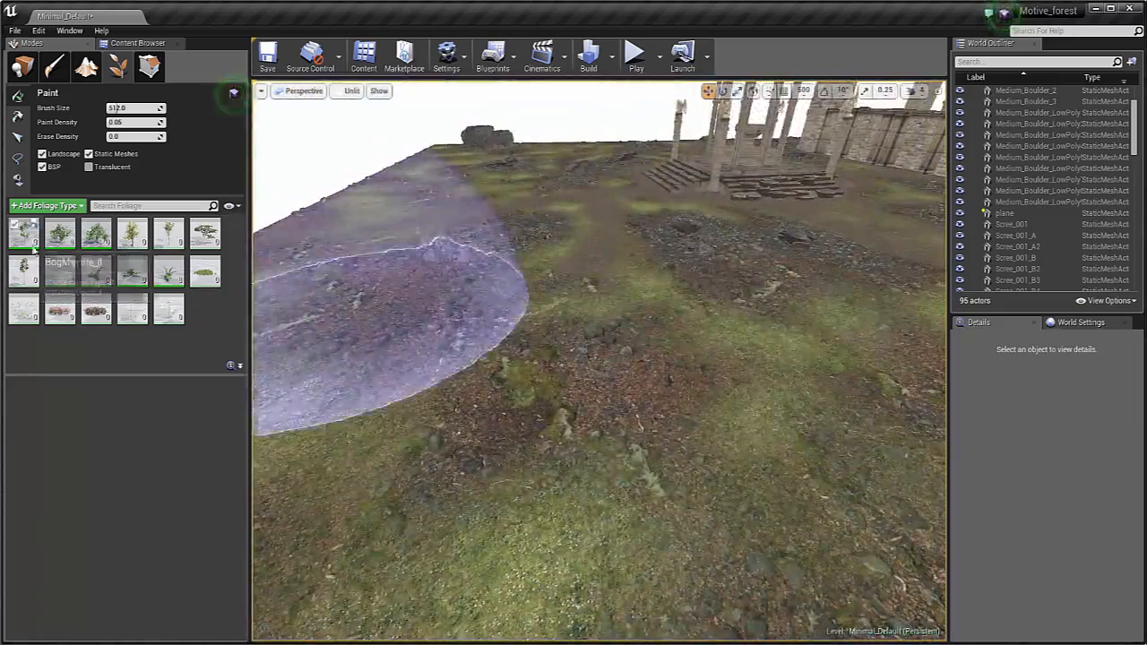
Reselect the three bush types, the buttercup patch and the three small plants beside it in the foliage palette
{"action": "left_click", "coordinate": [22, 235]}
{"action": "left_click", "coordinate": [58, 236], "text": "ctrl"}
{"action": "left_click", "coordinate": [93, 236], "text": "ctrl"}
{"action": "left_click", "coordinate": [93, 268], "text": "ctrl"}
{"action": "left_click", "coordinate": [59, 270], "text": "ctrl"}
{"action": "left_click", "coordinate": [130, 270], "text": "ctrl"}
{"action": "left_click", "coordinate": [174, 277], "text": "ctrl"}
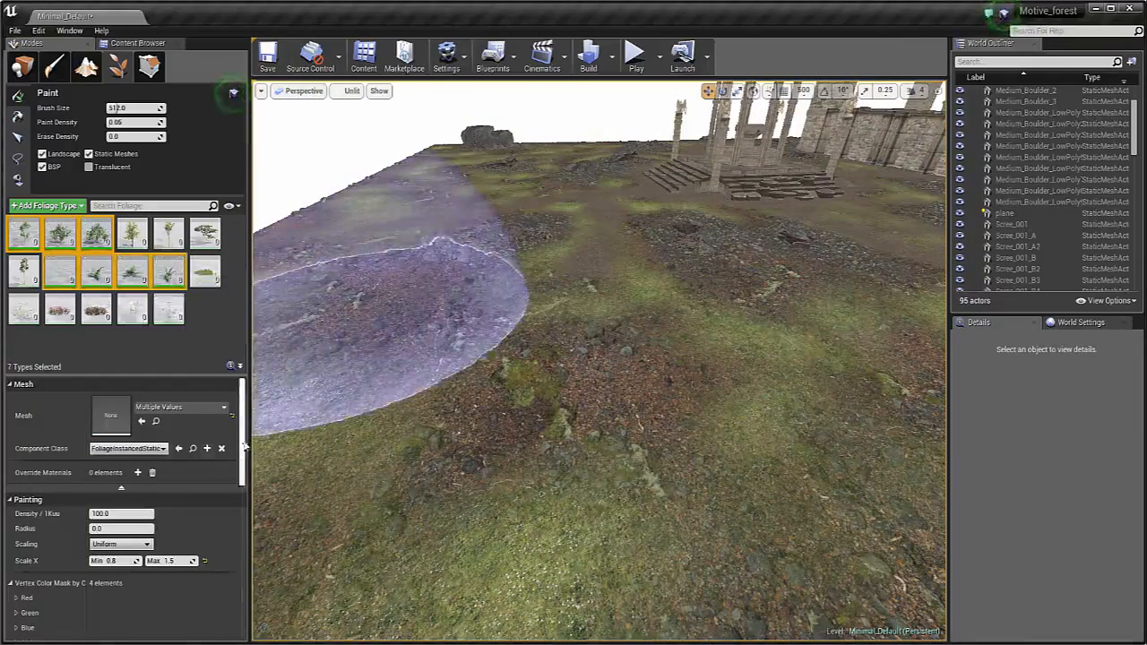
Review the selected foliage types' settings, and try adding an override material slot before clearing it
{"action": "scroll", "coordinate": [246, 452], "scroll_direction": "down", "scroll_amount": 5}
{"action": "scroll", "coordinate": [248, 474], "scroll_direction": "down", "scroll_amount": 2}
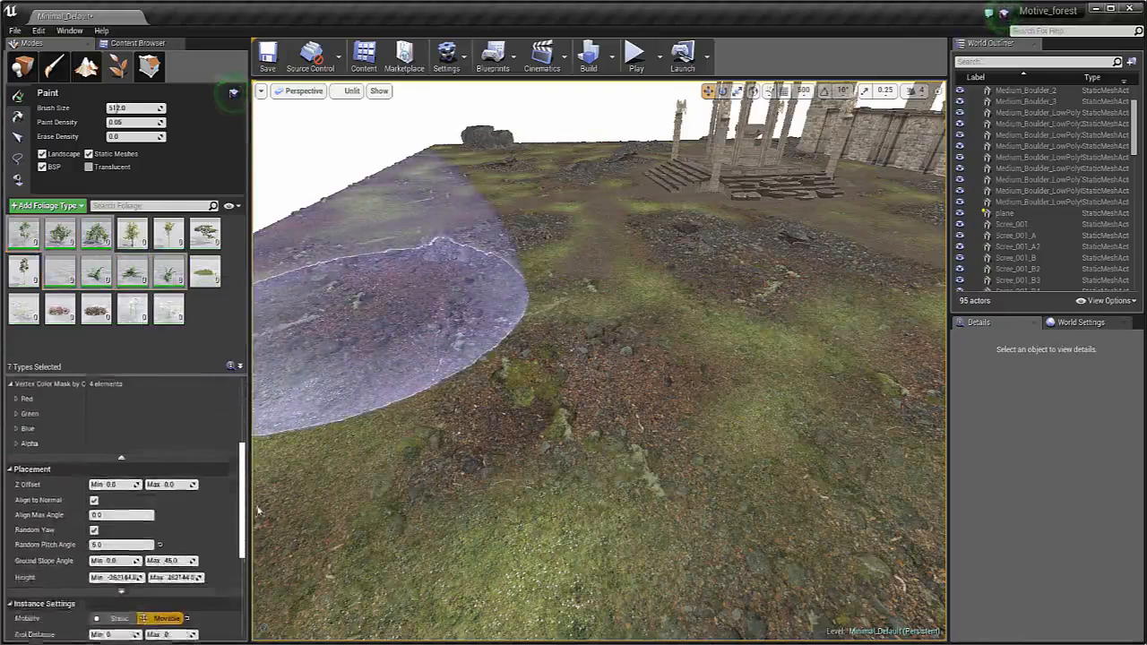
{"action": "scroll", "coordinate": [260, 502], "scroll_direction": "down", "scroll_amount": 8}
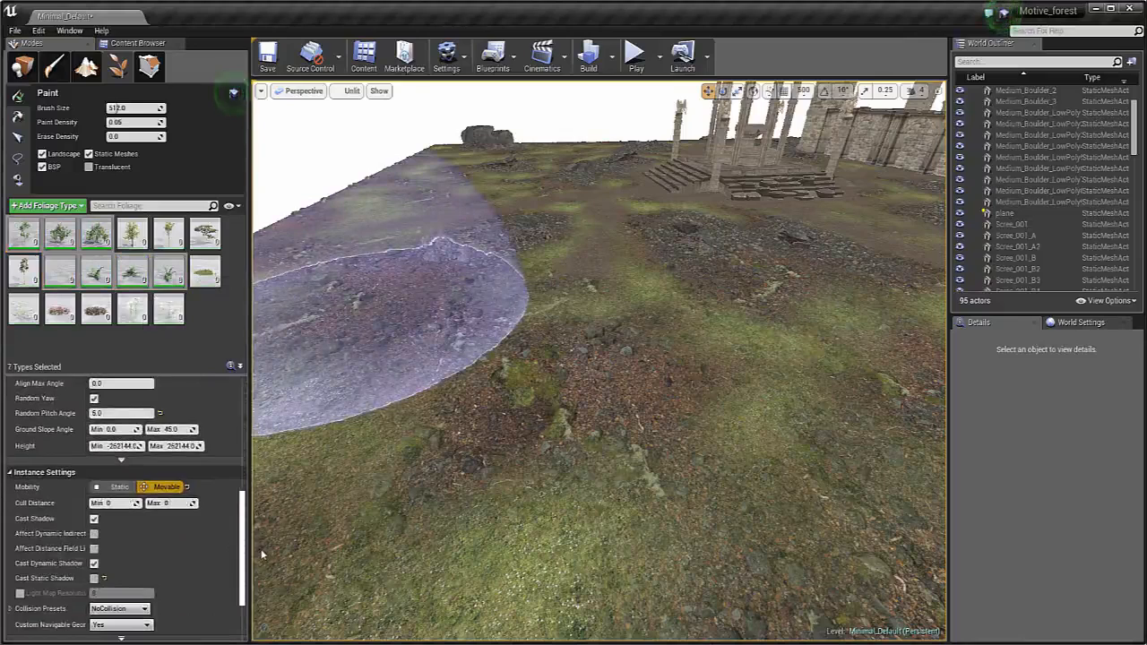
{"action": "scroll", "coordinate": [166, 439], "scroll_direction": "up", "scroll_amount": 15}
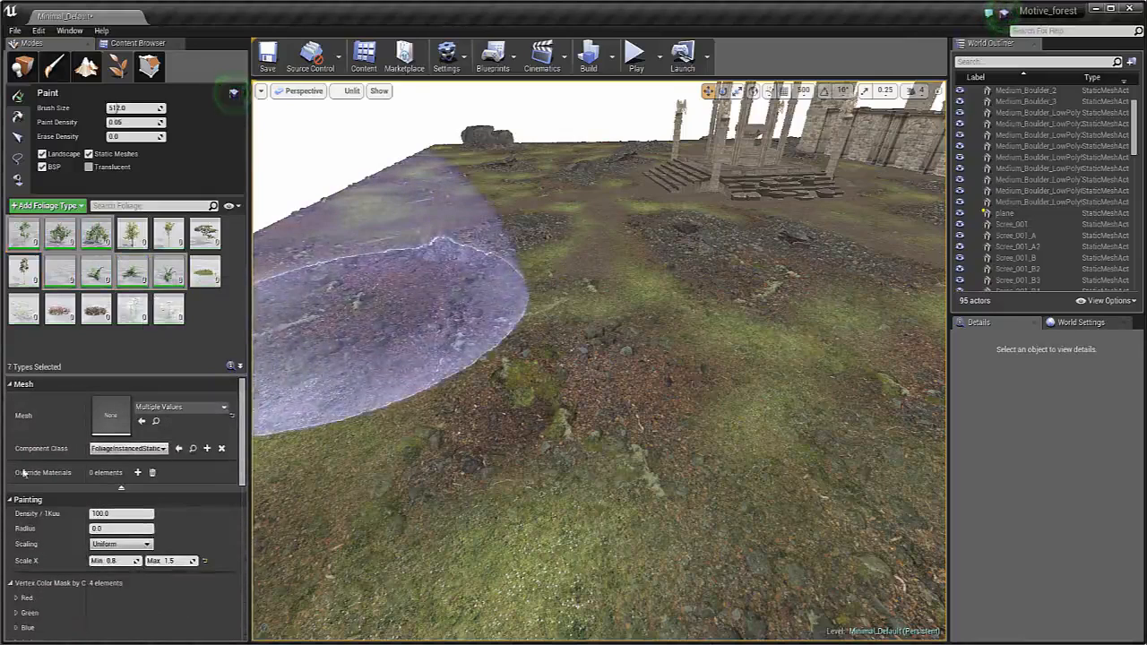
{"action": "left_click", "coordinate": [137, 472]}
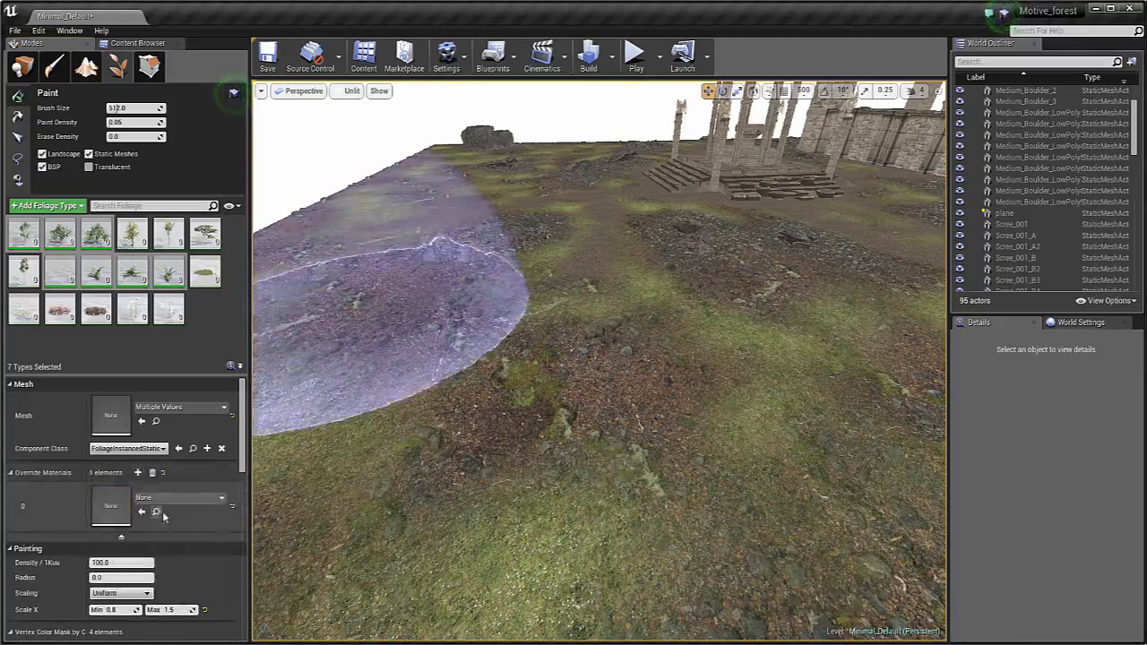
{"action": "left_click", "coordinate": [152, 473]}
Enable Use Mask for the Red channel of the selected foliage types' vertex color mask
{"action": "scroll", "coordinate": [134, 448], "scroll_direction": "down", "scroll_amount": 5}
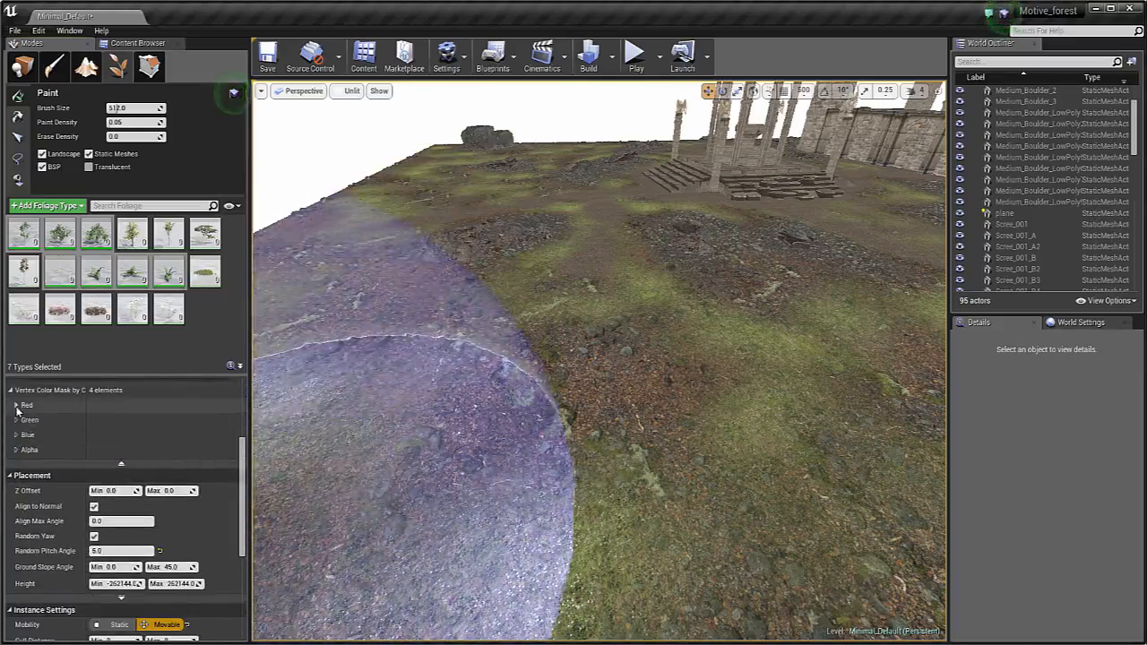
{"action": "left_click", "coordinate": [16, 406]}
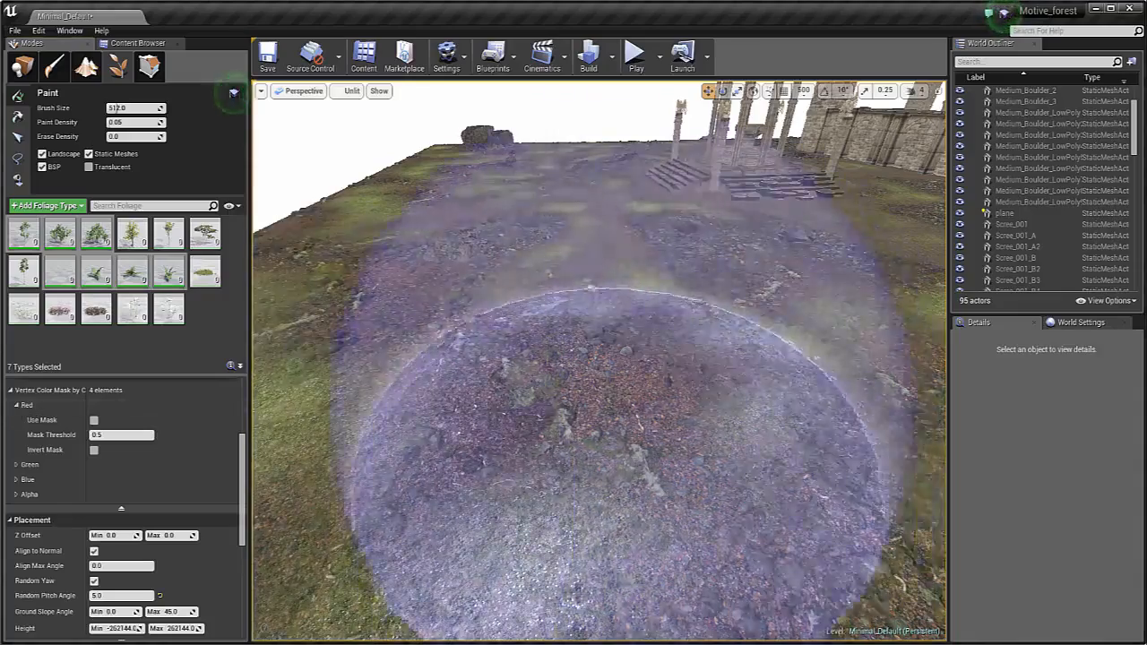
Brush the selected plants over the rocky and grassy ground near the steps with the red mask active, undoing the last stroke
{"action": "mouse_move", "coordinate": [598, 367]}
{"action": "right_mouse_down"}
{"action": "mouse_move", "coordinate": [548, 274]}
{"action": "mouse_move", "coordinate": [562, 369]}
{"action": "mouse_move", "coordinate": [542, 378]}
{"action": "right_mouse_up"}
{"action": "key", "text": "w"}
{"action": "key", "text": "w"}
{"action": "scroll", "coordinate": [541, 382], "scroll_direction": "down", "scroll_amount": 2}
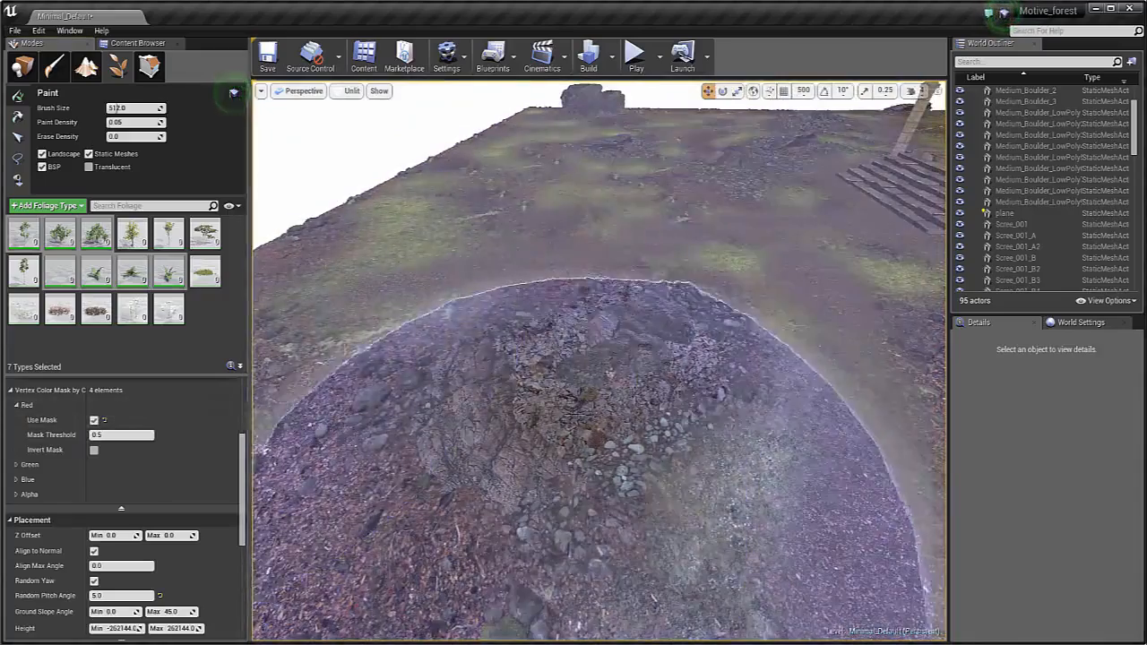
{"action": "left_click_drag", "start_coordinate": [598, 430], "coordinate": [537, 359]}
{"action": "key", "text": "ctrl+z"}
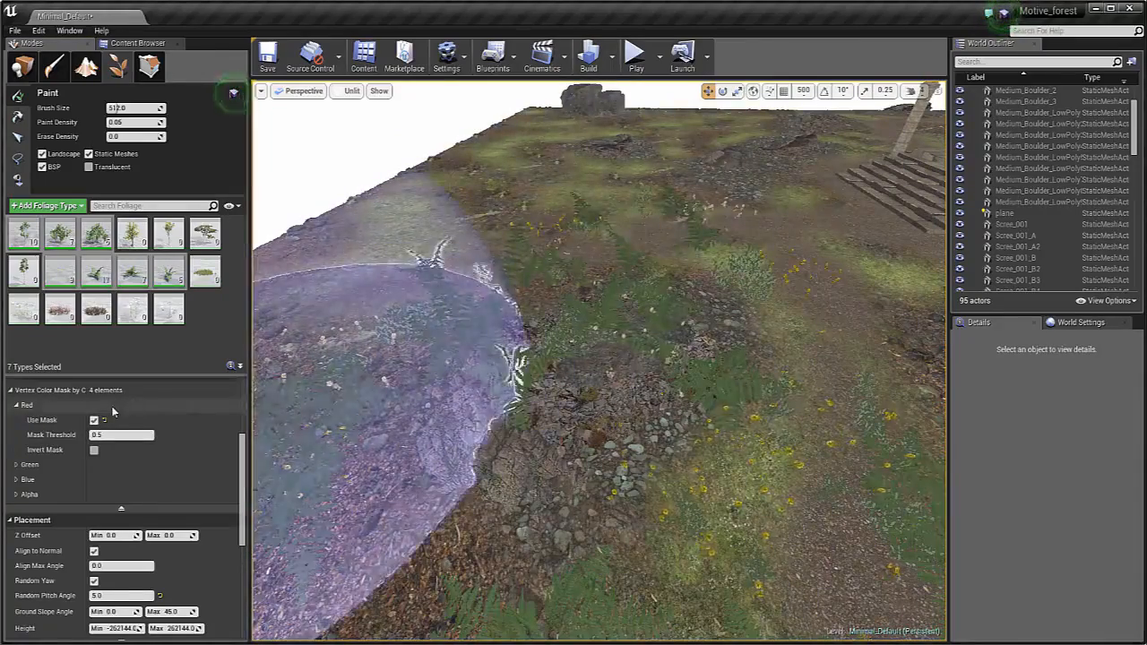
Try inverting the red vertex color mask with a test stroke of the selected plants, undoing both
{"action": "left_click", "coordinate": [94, 450]}
{"action": "mouse_move", "coordinate": [484, 341]}
{"action": "left_mouse_down"}
{"action": "mouse_move", "coordinate": [466, 332]}
{"action": "mouse_move", "coordinate": [512, 297]}
{"action": "left_mouse_up"}
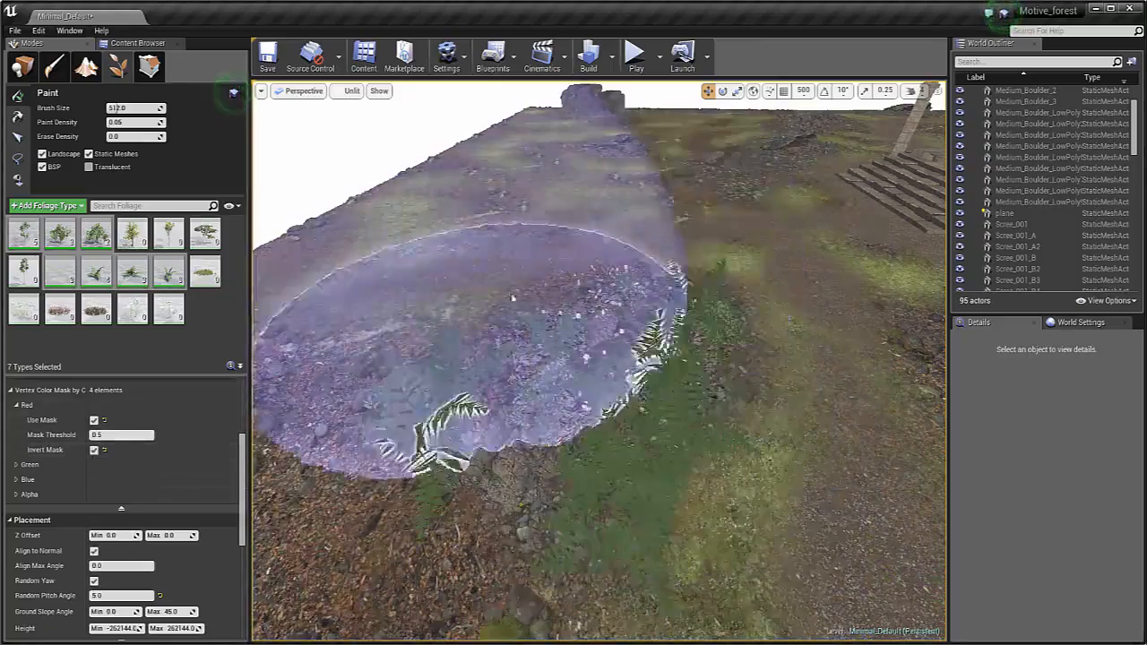
{"action": "key", "text": "ctrl+z"}
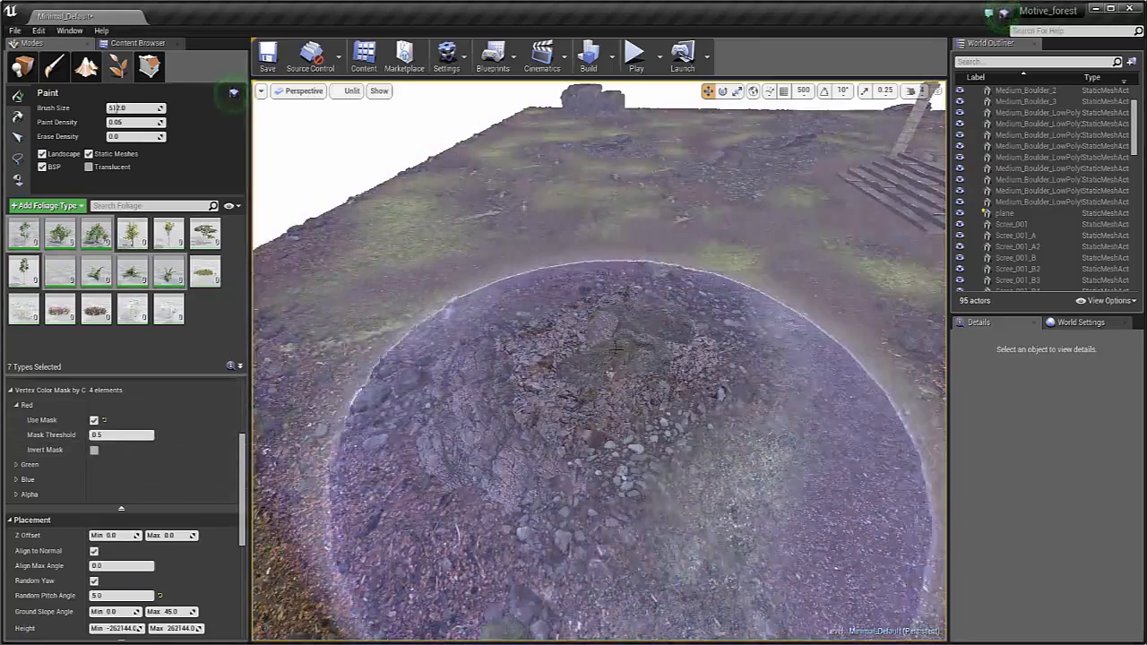
Lower the red mask threshold to 0.1 and brush the selected plants over the stony patches, clearing the test strokes
{"action": "mouse_move", "coordinate": [550, 383]}
{"action": "right_mouse_down"}
{"action": "mouse_move", "coordinate": [690, 309]}
{"action": "mouse_move", "coordinate": [788, 323]}
{"action": "mouse_move", "coordinate": [515, 483]}
{"action": "mouse_move", "coordinate": [519, 502]}
{"action": "right_mouse_up"}
{"action": "left_click", "coordinate": [573, 376]}
{"action": "mouse_move", "coordinate": [574, 376]}
{"action": "right_mouse_down"}
{"action": "mouse_move", "coordinate": [619, 332]}
{"action": "mouse_move", "coordinate": [717, 313]}
{"action": "mouse_move", "coordinate": [676, 311]}
{"action": "right_mouse_up"}
{"action": "mouse_move", "coordinate": [584, 336]}
{"action": "right_mouse_down"}
{"action": "mouse_move", "coordinate": [568, 342]}
{"action": "mouse_move", "coordinate": [584, 349]}
{"action": "right_mouse_up"}
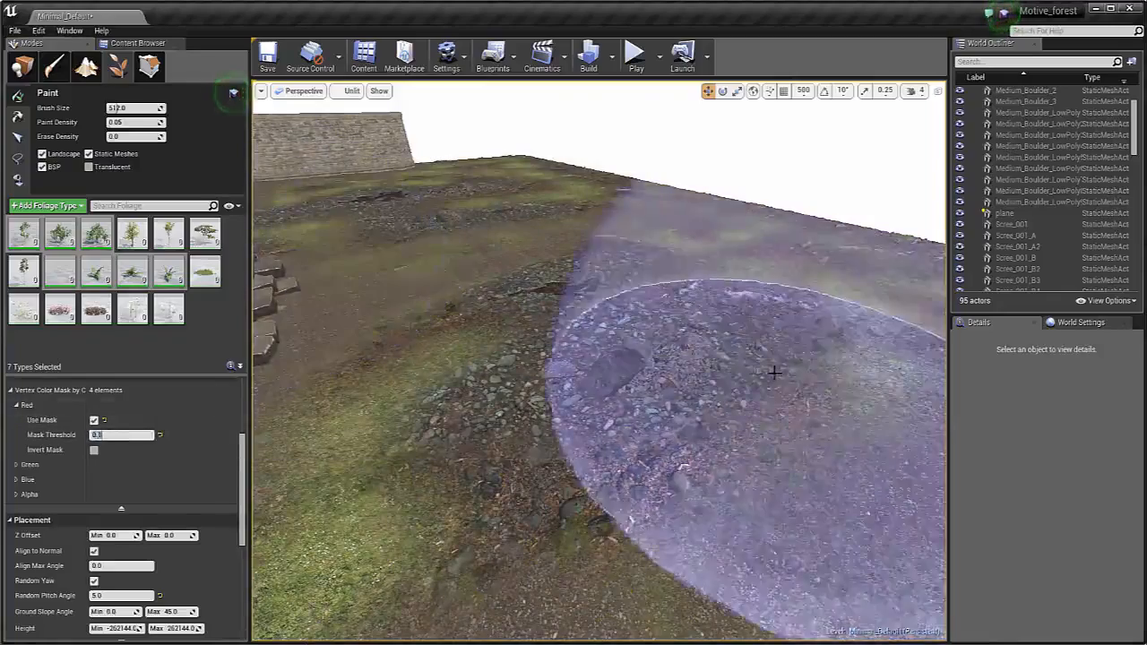
{"action": "key", "text": "w"}
{"action": "mouse_move", "coordinate": [642, 368]}
{"action": "right_mouse_down"}
{"action": "mouse_move", "coordinate": [670, 335]}
{"action": "mouse_move", "coordinate": [667, 295]}
{"action": "mouse_move", "coordinate": [674, 342]}
{"action": "mouse_move", "coordinate": [661, 344]}
{"action": "mouse_move", "coordinate": [673, 337]}
{"action": "mouse_move", "coordinate": [670, 315]}
{"action": "mouse_move", "coordinate": [665, 351]}
{"action": "mouse_move", "coordinate": [638, 353]}
{"action": "mouse_move", "coordinate": [659, 376]}
{"action": "mouse_move", "coordinate": [509, 346]}
{"action": "right_mouse_up"}
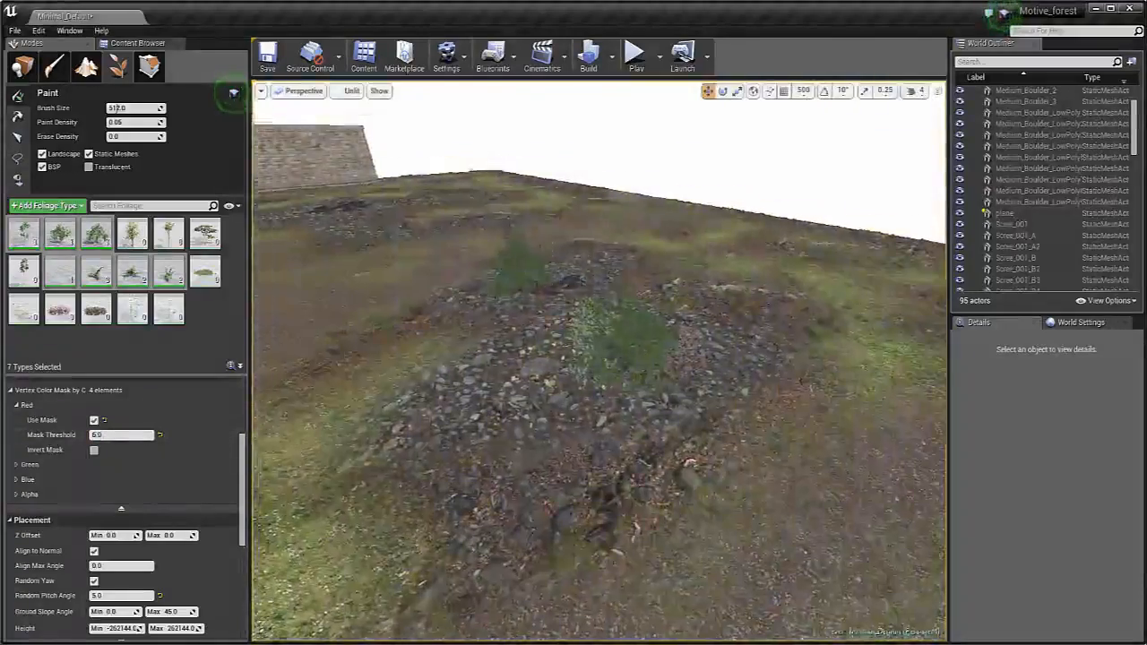
{"action": "mouse_move", "coordinate": [602, 264]}
{"action": "right_mouse_down"}
{"action": "mouse_move", "coordinate": [598, 296]}
{"action": "mouse_move", "coordinate": [601, 264]}
{"action": "right_mouse_up"}
{"action": "right_click_drag", "start_coordinate": [441, 268], "coordinate": [442, 242]}
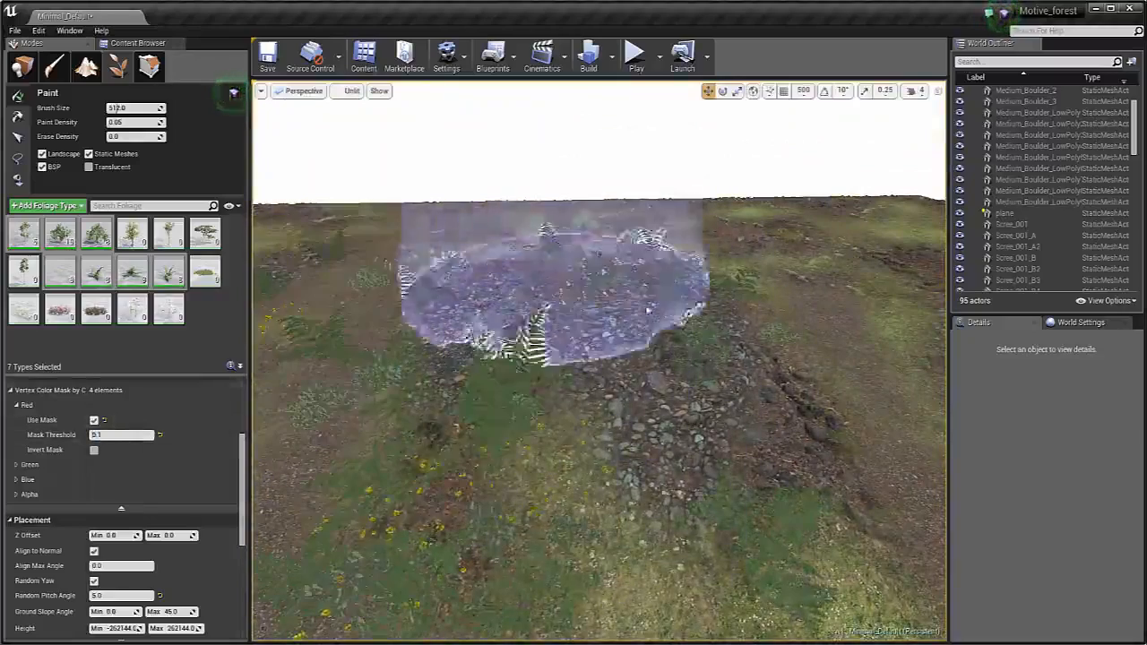
{"action": "mouse_move", "coordinate": [601, 329]}
{"action": "right_mouse_down"}
{"action": "mouse_move", "coordinate": [600, 300]}
{"action": "mouse_move", "coordinate": [605, 349]}
{"action": "mouse_move", "coordinate": [627, 355]}
{"action": "mouse_move", "coordinate": [609, 336]}
{"action": "mouse_move", "coordinate": [611, 369]}
{"action": "mouse_move", "coordinate": [614, 361]}
{"action": "mouse_move", "coordinate": [584, 369]}
{"action": "mouse_move", "coordinate": [582, 333]}
{"action": "mouse_move", "coordinate": [675, 318]}
{"action": "mouse_move", "coordinate": [364, 311]}
{"action": "right_mouse_up"}
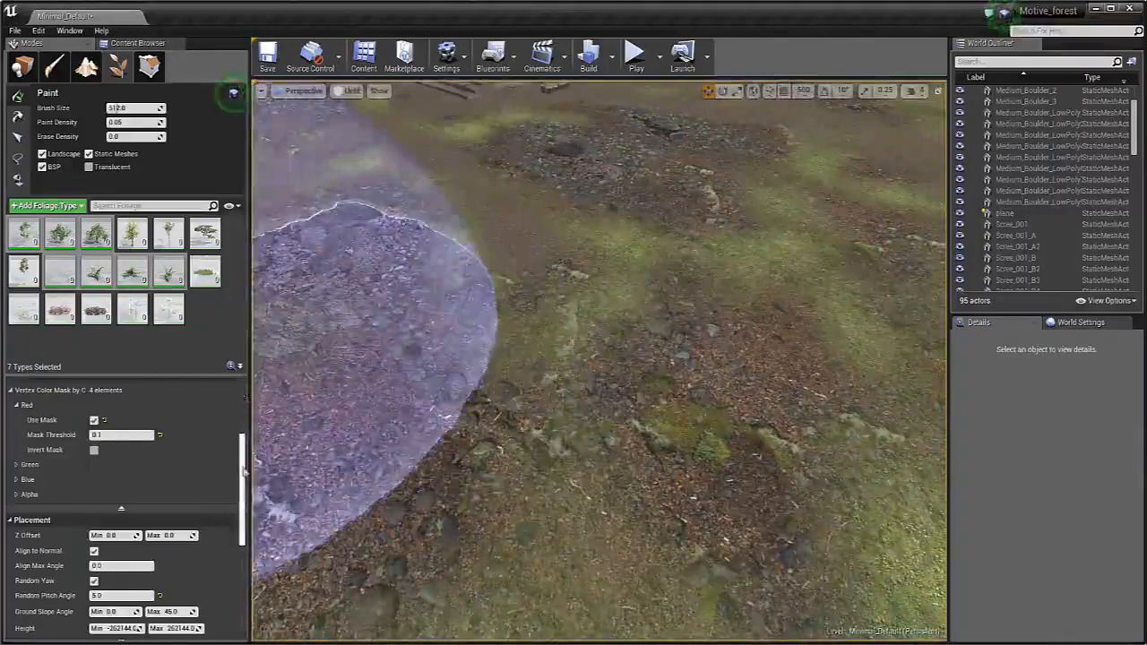
Set the selected foliage types' maximum Scale X to 1.3 and brush a test stroke over the mossy ground, clearing it again
{"action": "scroll", "coordinate": [126, 466], "scroll_direction": "up", "scroll_amount": 5}
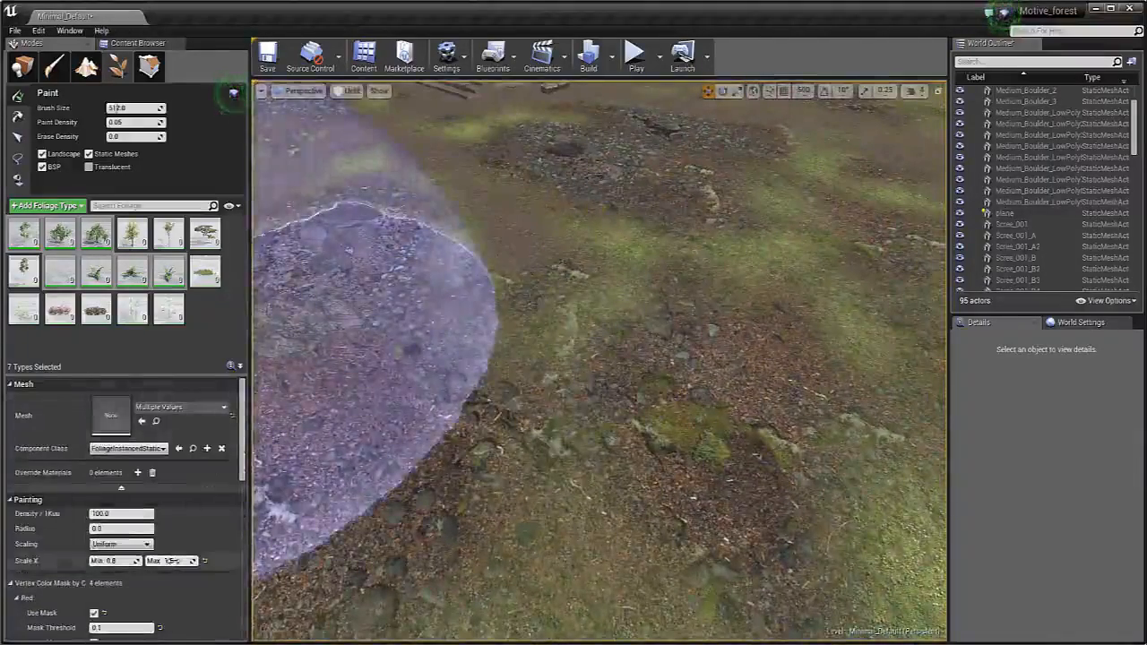
{"action": "type", "text": "1."}
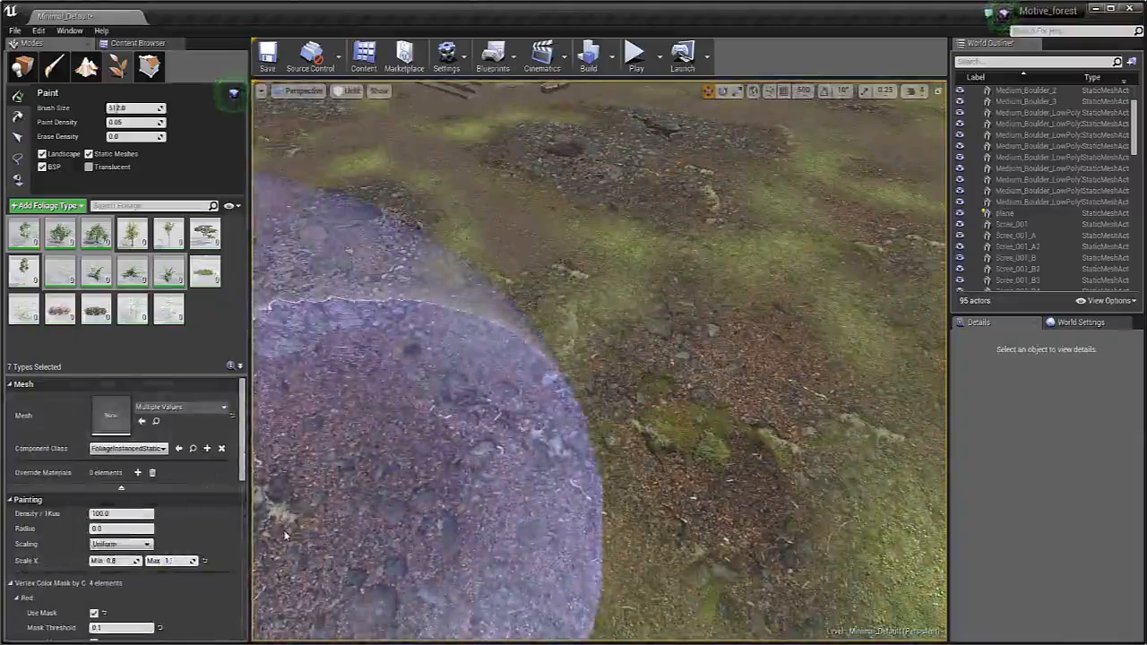
{"action": "left_click_drag", "start_coordinate": [427, 557], "coordinate": [604, 447]}
{"action": "key", "text": "w"}
{"action": "mouse_move", "coordinate": [794, 304]}
{"action": "right_mouse_down"}
{"action": "mouse_move", "coordinate": [774, 285]}
{"action": "mouse_move", "coordinate": [766, 197]}
{"action": "mouse_move", "coordinate": [781, 199]}
{"action": "mouse_move", "coordinate": [591, 211]}
{"action": "mouse_move", "coordinate": [600, 186]}
{"action": "right_mouse_up"}
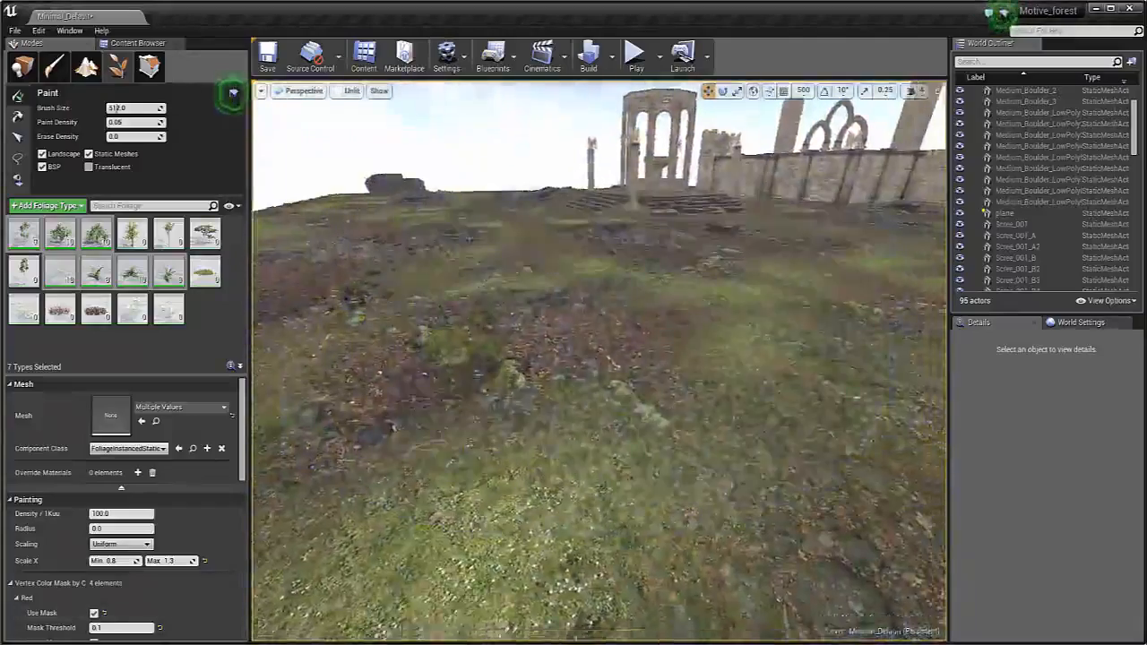
{"action": "right_click_drag", "start_coordinate": [592, 269], "coordinate": [584, 256]}
Deactivate the seven selected foliage types, and activate the two yarrow types together with the first type in the palette's last row
{"action": "right_click", "coordinate": [169, 283]}
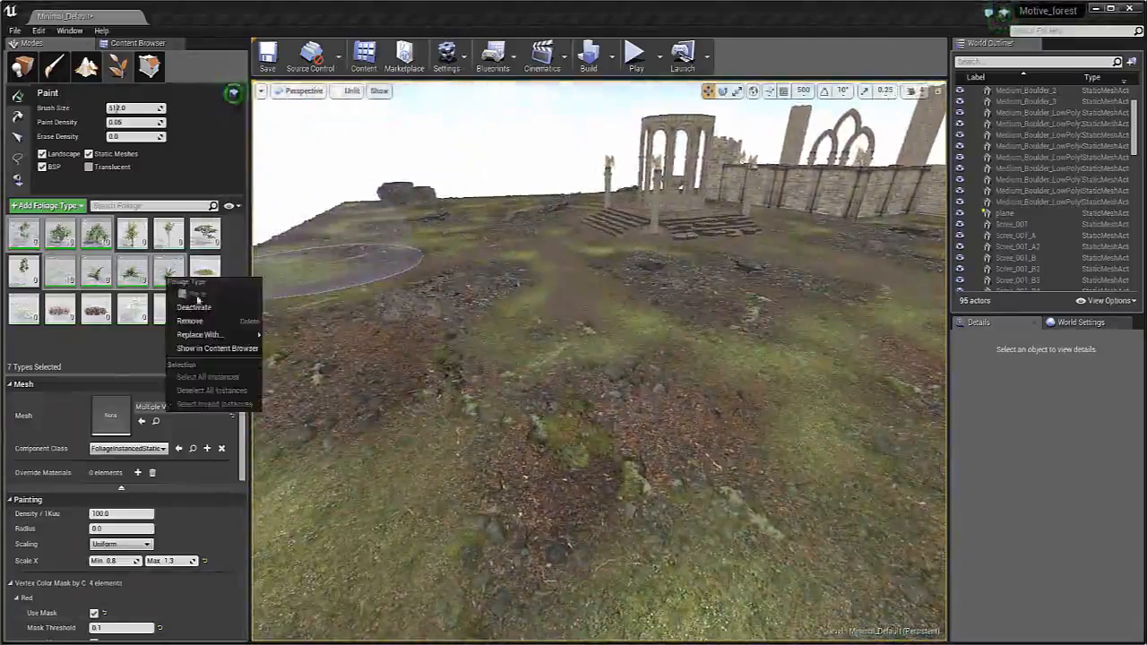
{"action": "left_click", "coordinate": [201, 308]}
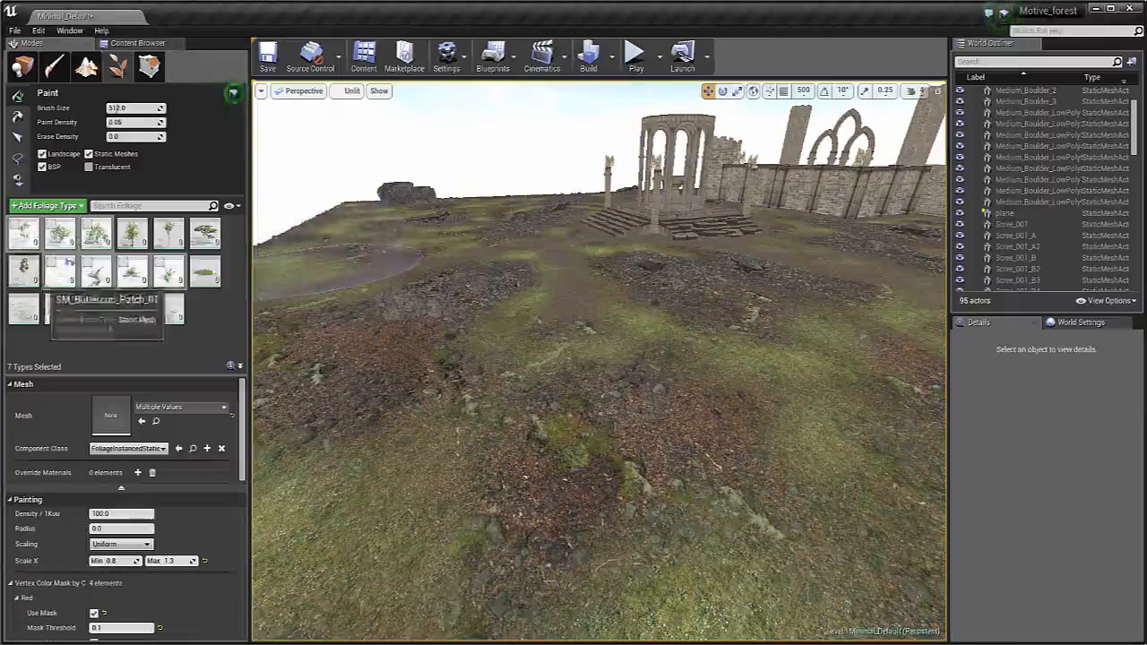
{"action": "left_click", "coordinate": [166, 323]}
{"action": "left_click", "coordinate": [137, 322], "text": "ctrl"}
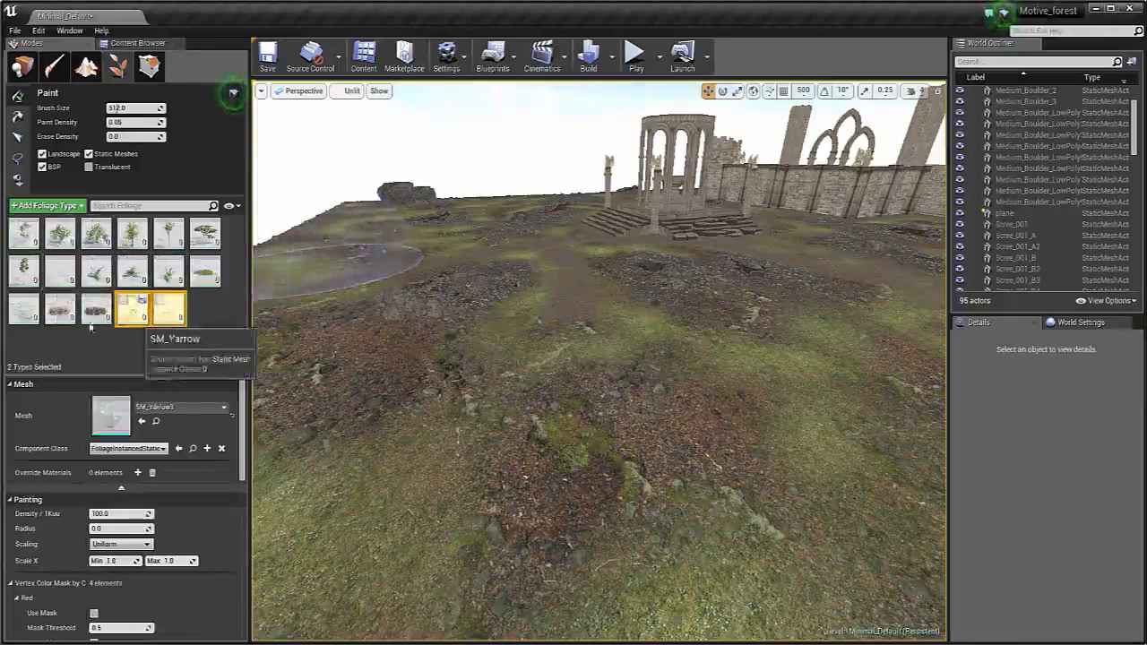
{"action": "left_click", "coordinate": [23, 309], "text": "ctrl"}
{"action": "right_click", "coordinate": [25, 312]}
{"action": "left_click", "coordinate": [72, 348]}
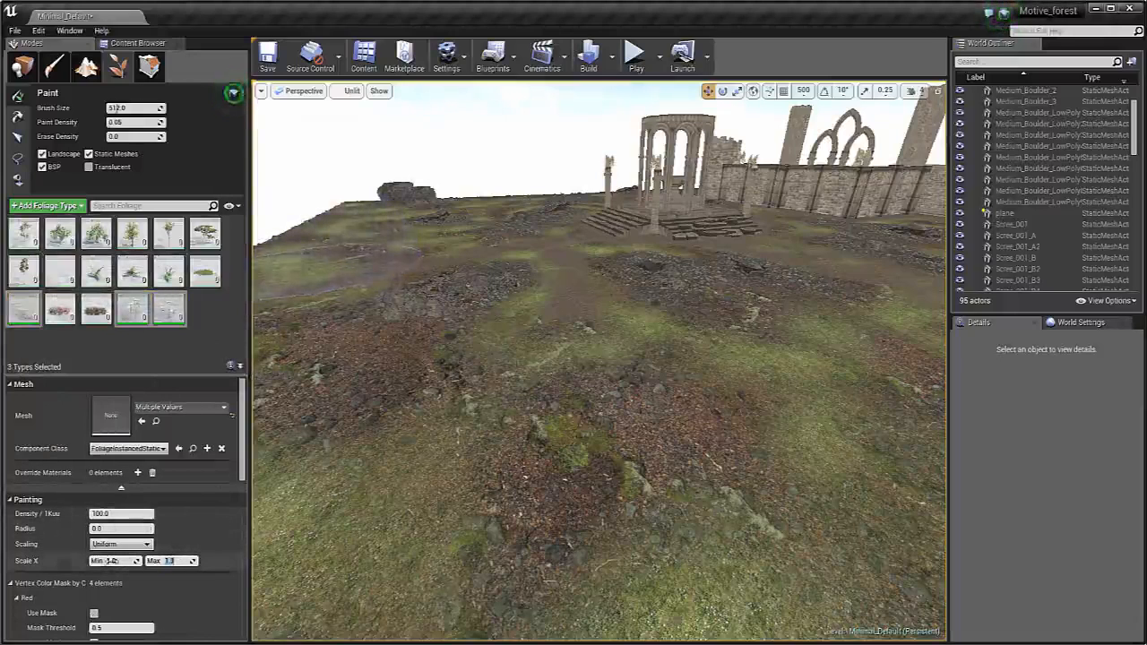
Set the three flower types' Scale X range to 0.8–1.3 and their random pitch angle to 7
{"action": "type", "text": "0.8"}
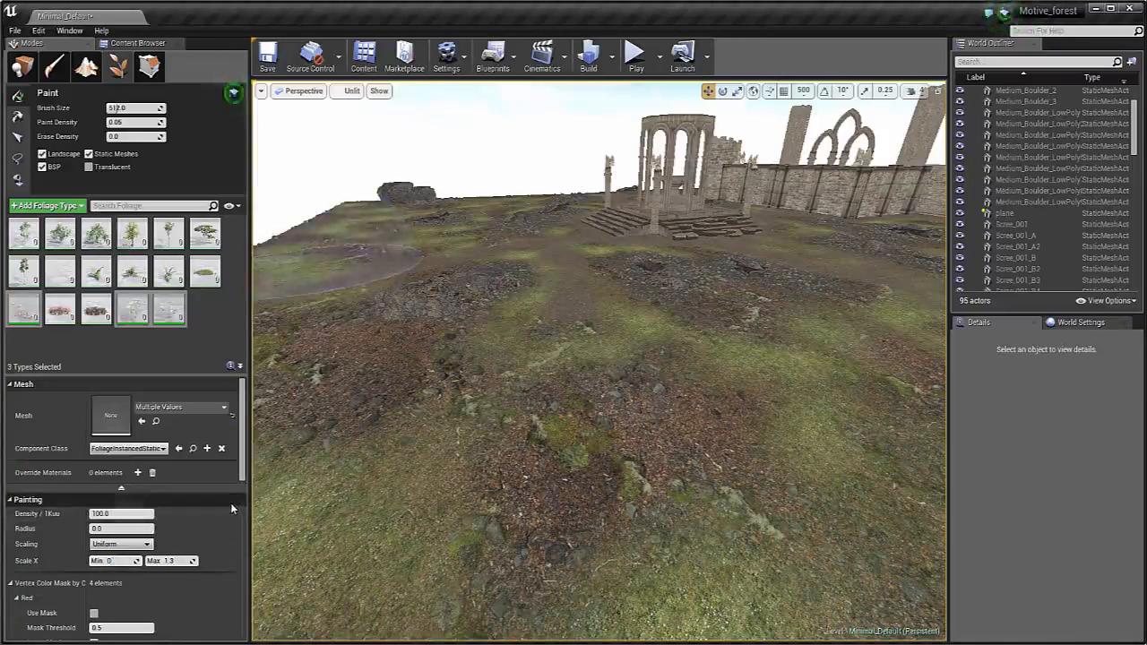
{"action": "scroll", "coordinate": [198, 535], "scroll_direction": "down", "scroll_amount": 8}
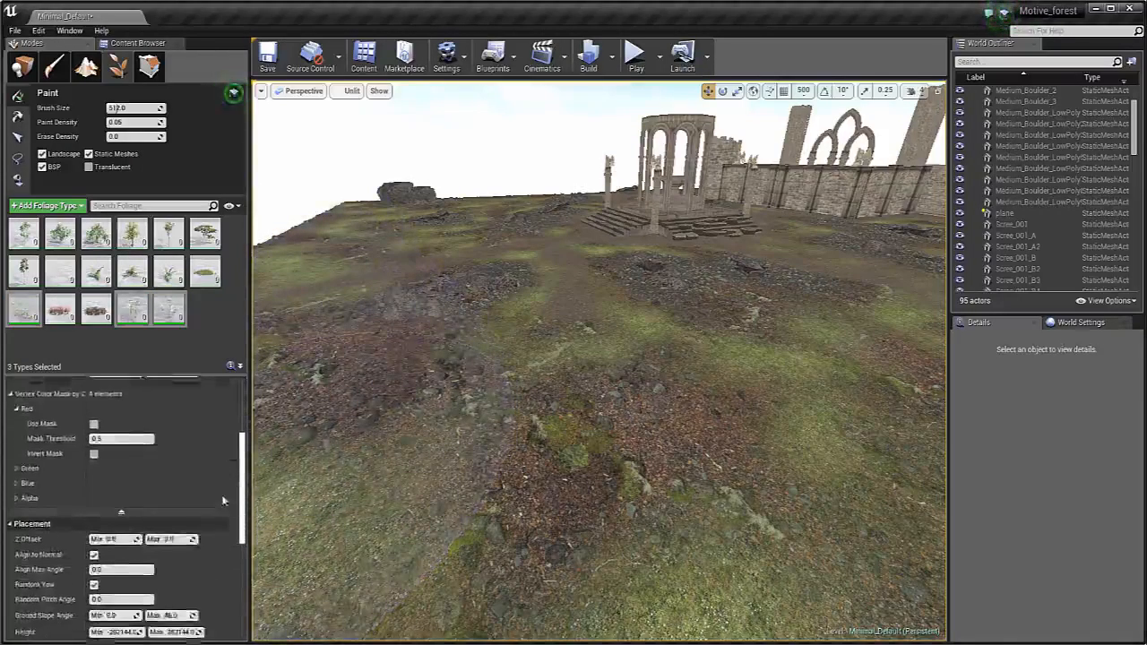
{"action": "scroll", "coordinate": [198, 536], "scroll_direction": "down", "scroll_amount": 1}
{"action": "left_click", "coordinate": [112, 489]}
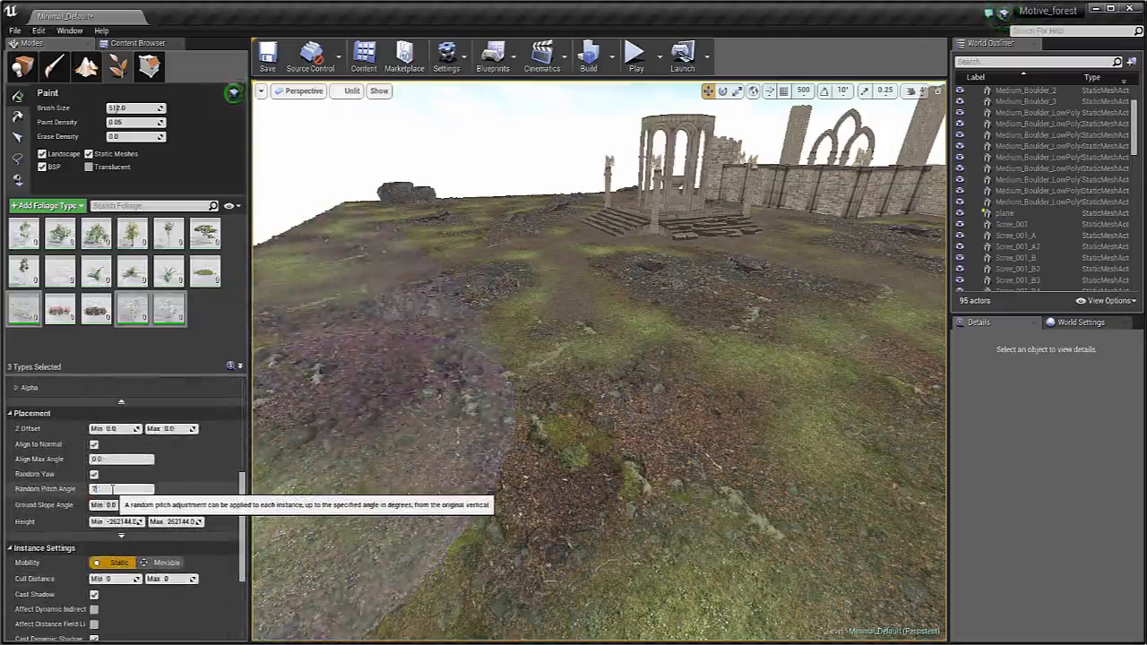
{"action": "type", "text": "7"}
{"action": "key", "text": "Return"}
Make the three flower types' mobility Movable and disable Cast Static Shadow
{"action": "scroll", "coordinate": [245, 483], "scroll_direction": "down", "scroll_amount": 3}
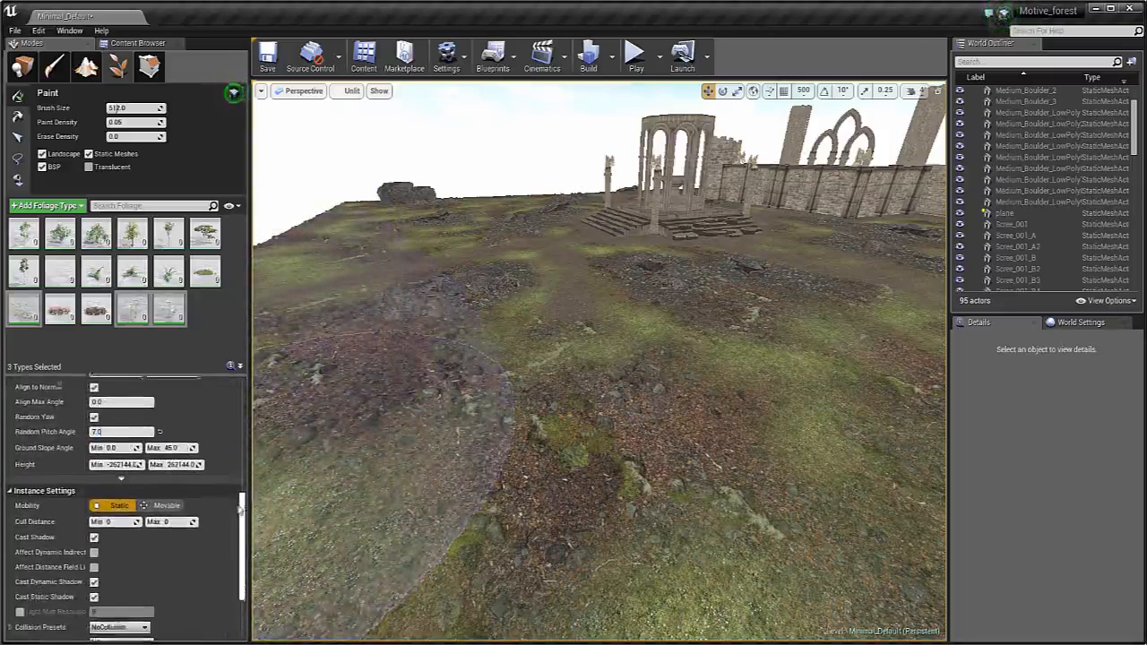
{"action": "left_click", "coordinate": [170, 469]}
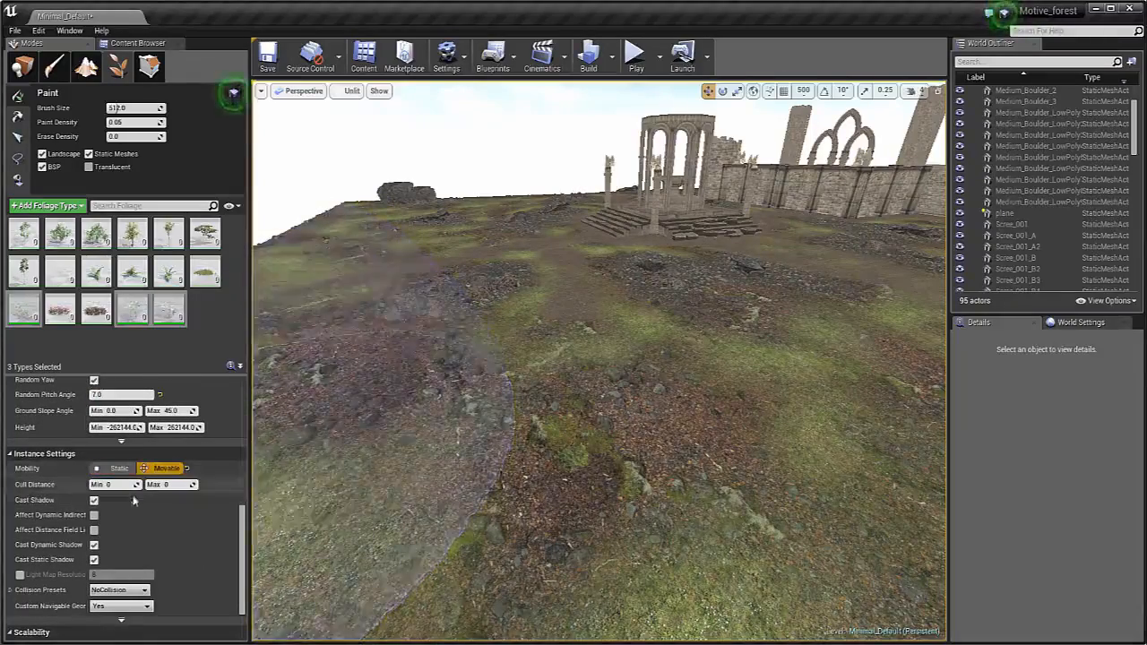
{"action": "left_click", "coordinate": [94, 559]}
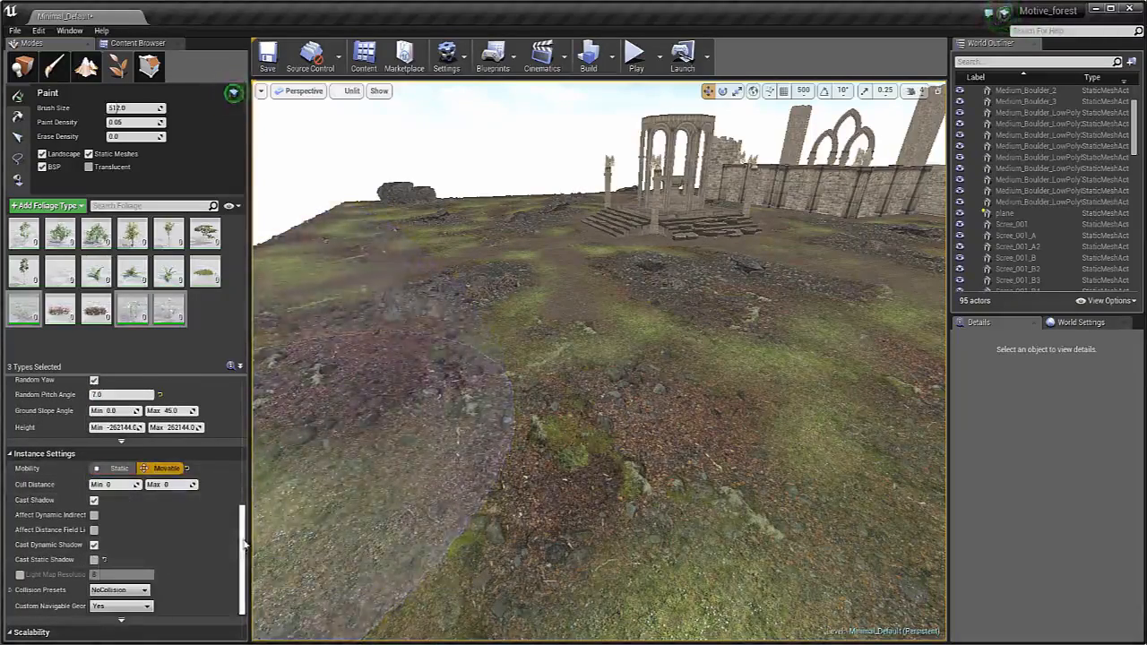
Set the paint density to 0.1 and brush the flowers across the ground in front of the ruins
{"action": "left_click", "coordinate": [583, 502]}
{"action": "mouse_move", "coordinate": [599, 430]}
{"action": "right_mouse_down"}
{"action": "mouse_move", "coordinate": [602, 466]}
{"action": "mouse_move", "coordinate": [502, 394]}
{"action": "mouse_move", "coordinate": [547, 392]}
{"action": "mouse_move", "coordinate": [609, 417]}
{"action": "mouse_move", "coordinate": [624, 402]}
{"action": "right_mouse_up"}
{"action": "key", "text": "w"}
{"action": "key", "text": "s"}
{"action": "left_click", "coordinate": [137, 122]}
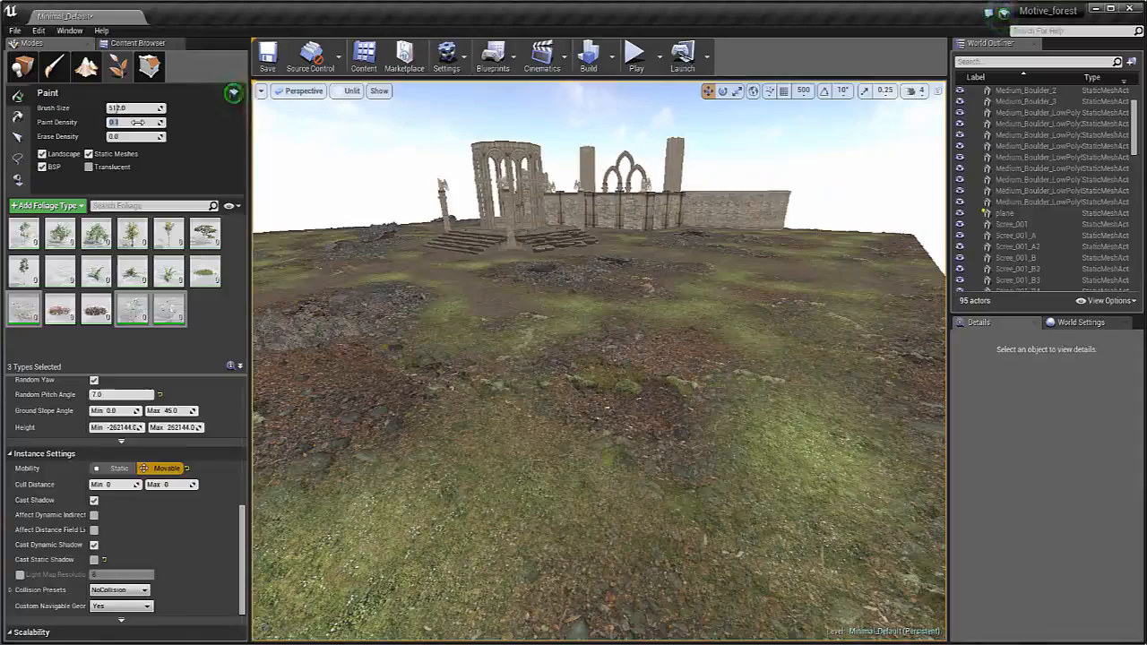
{"action": "mouse_move", "coordinate": [590, 271]}
{"action": "left_mouse_down"}
{"action": "mouse_move", "coordinate": [582, 538]}
{"action": "mouse_move", "coordinate": [592, 442]}
{"action": "left_mouse_up"}
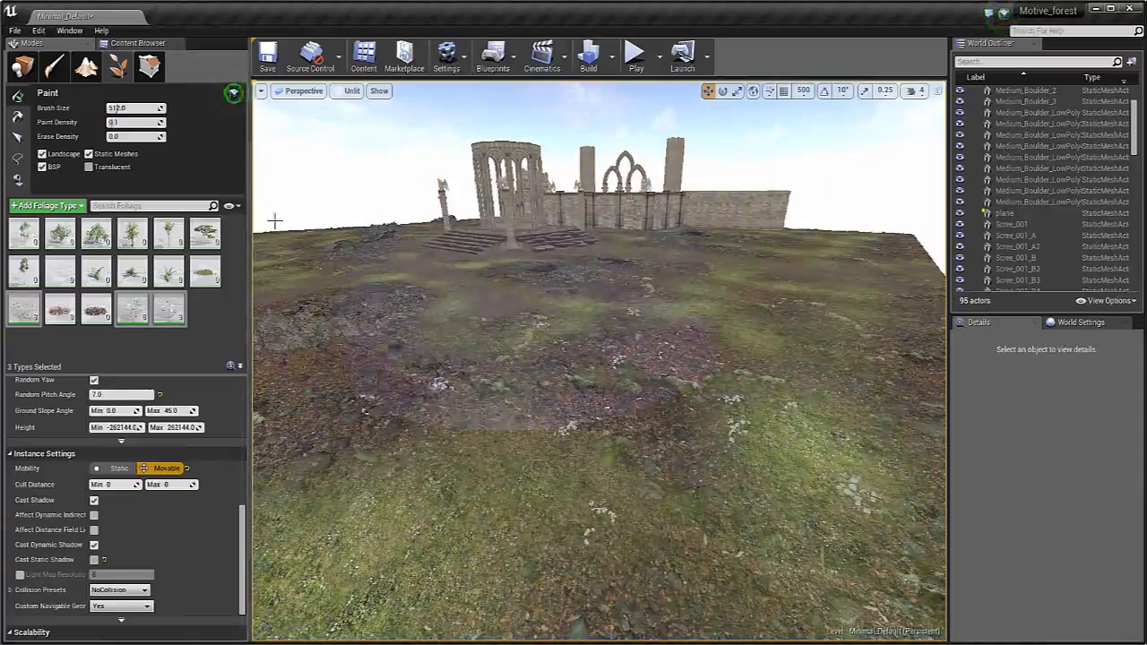
Test denser flower strokes on the ground with paint densities of 0.6 and 1.0, undoing the strokes
{"action": "left_click_drag", "start_coordinate": [119, 122], "coordinate": [106, 122]}
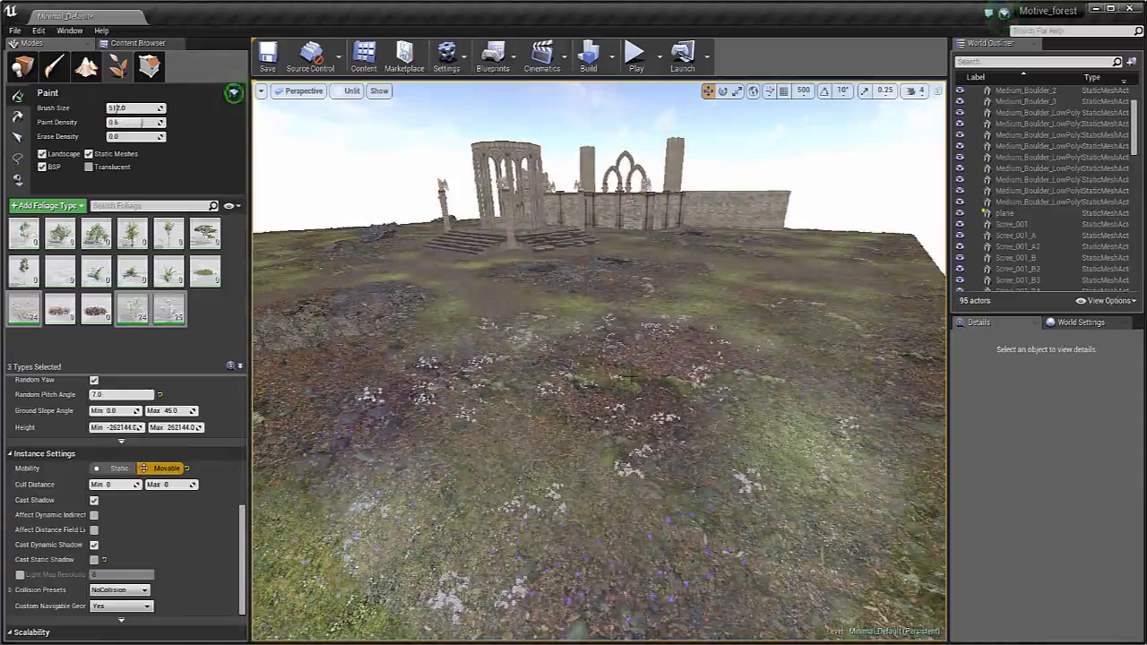
{"action": "key", "text": "w"}
{"action": "mouse_move", "coordinate": [257, 166]}
{"action": "right_mouse_down"}
{"action": "mouse_move", "coordinate": [224, 171]}
{"action": "mouse_move", "coordinate": [237, 233]}
{"action": "mouse_move", "coordinate": [269, 259]}
{"action": "mouse_move", "coordinate": [257, 166]}
{"action": "right_mouse_up"}
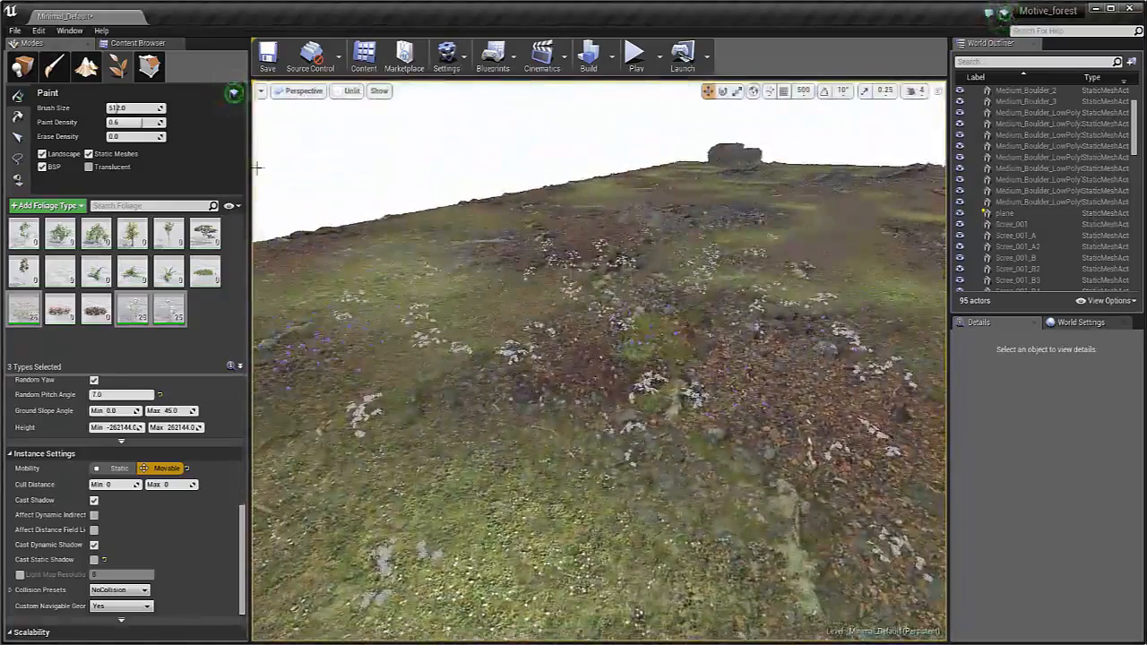
{"action": "key", "text": "ctrl+z"}
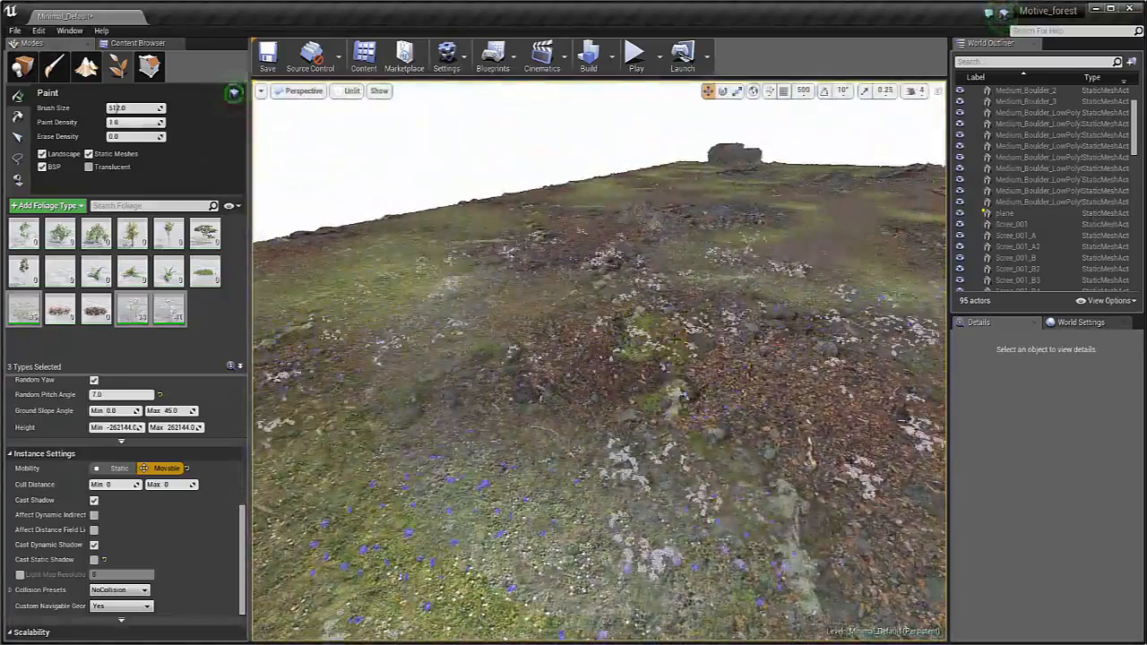
{"action": "left_click_drag", "start_coordinate": [573, 394], "coordinate": [592, 399]}
{"action": "mouse_move", "coordinate": [591, 399]}
{"action": "right_mouse_down"}
{"action": "mouse_move", "coordinate": [538, 358]}
{"action": "mouse_move", "coordinate": [573, 341]}
{"action": "mouse_move", "coordinate": [626, 284]}
{"action": "mouse_move", "coordinate": [260, 251]}
{"action": "right_mouse_up"}
Deactivate the three flower types and activate the two heather clump types instead
{"action": "right_click", "coordinate": [132, 315]}
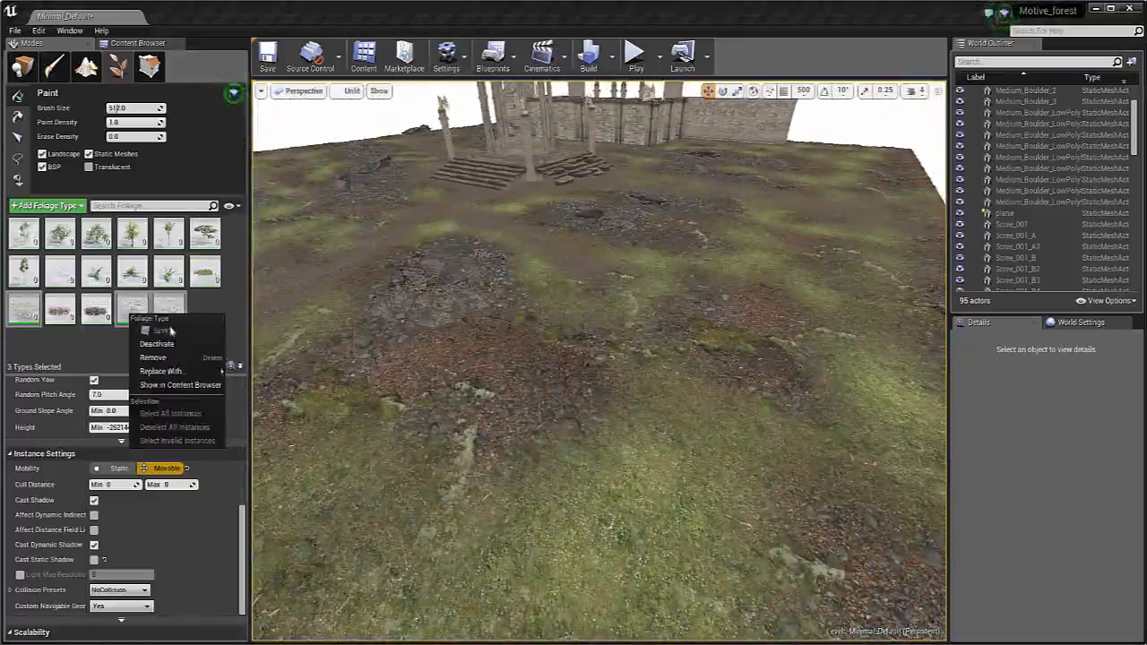
{"action": "left_click", "coordinate": [178, 346]}
{"action": "left_click", "coordinate": [60, 310]}
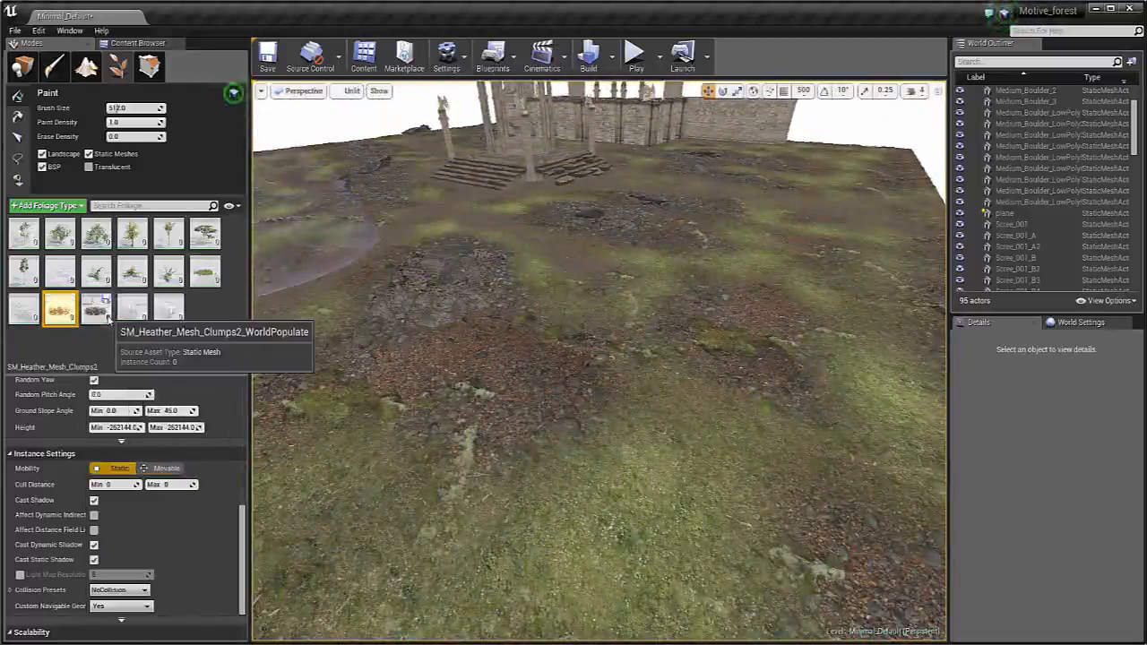
{"action": "right_click", "coordinate": [108, 316]}
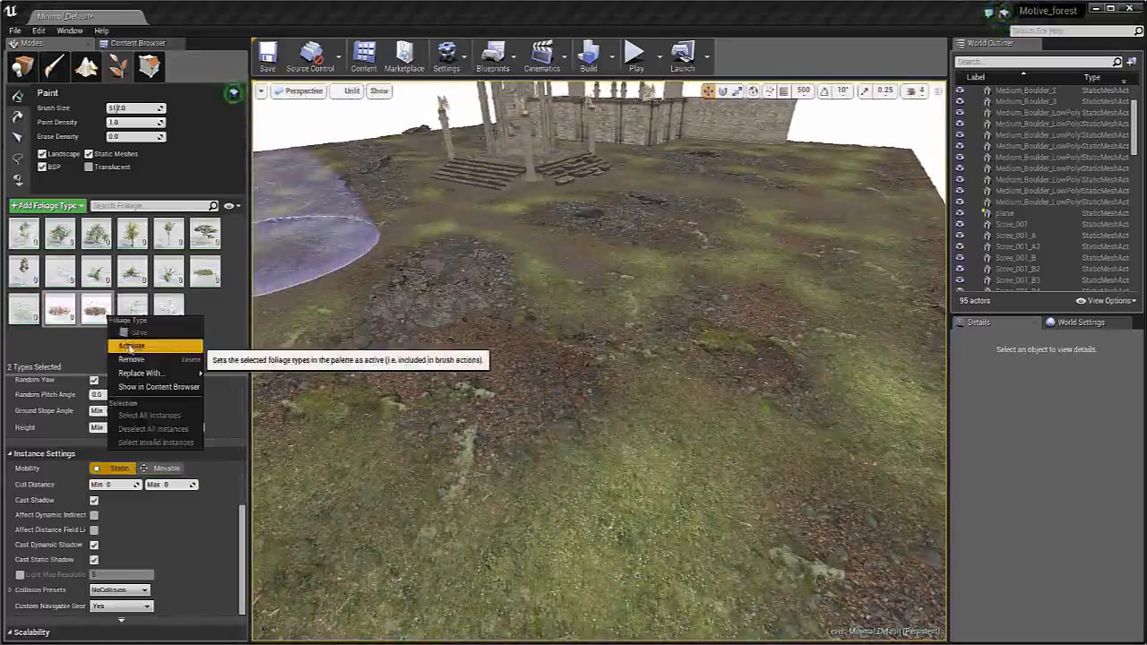
{"action": "left_click", "coordinate": [131, 346]}
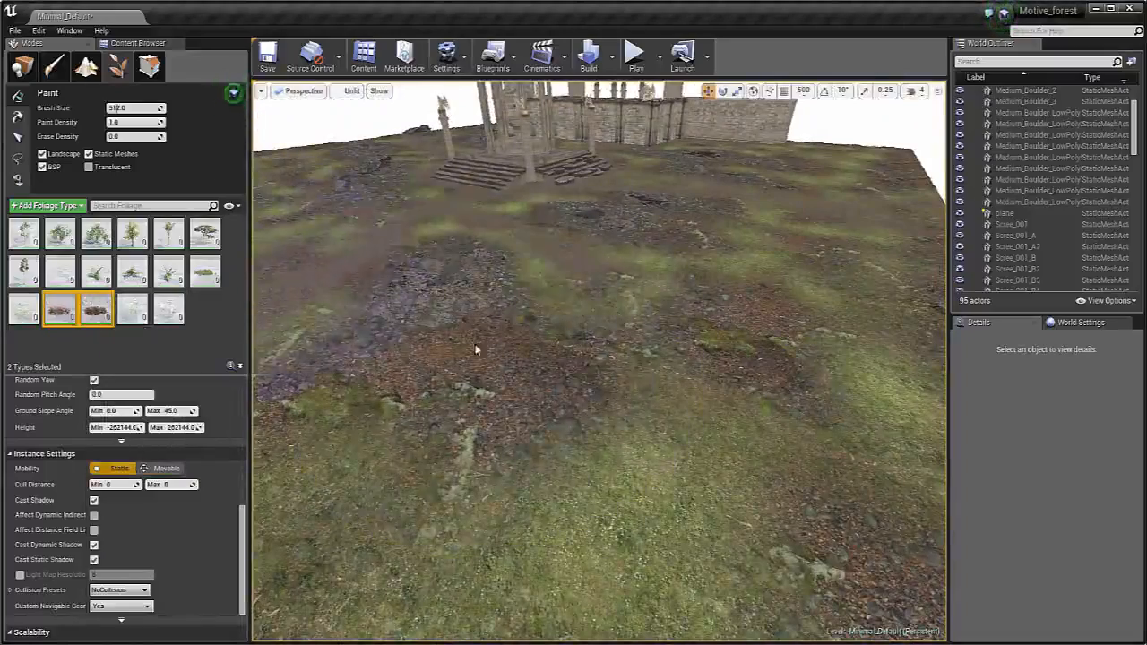
Try brushing heather clumps over the ground, reducing the paint density to 0.5, and undo the strokes
{"action": "left_click", "coordinate": [606, 384]}
{"action": "mouse_move", "coordinate": [607, 384]}
{"action": "right_mouse_down"}
{"action": "mouse_move", "coordinate": [595, 340]}
{"action": "mouse_move", "coordinate": [551, 344]}
{"action": "mouse_move", "coordinate": [551, 358]}
{"action": "right_mouse_up"}
{"action": "key", "text": "ctrl+z"}
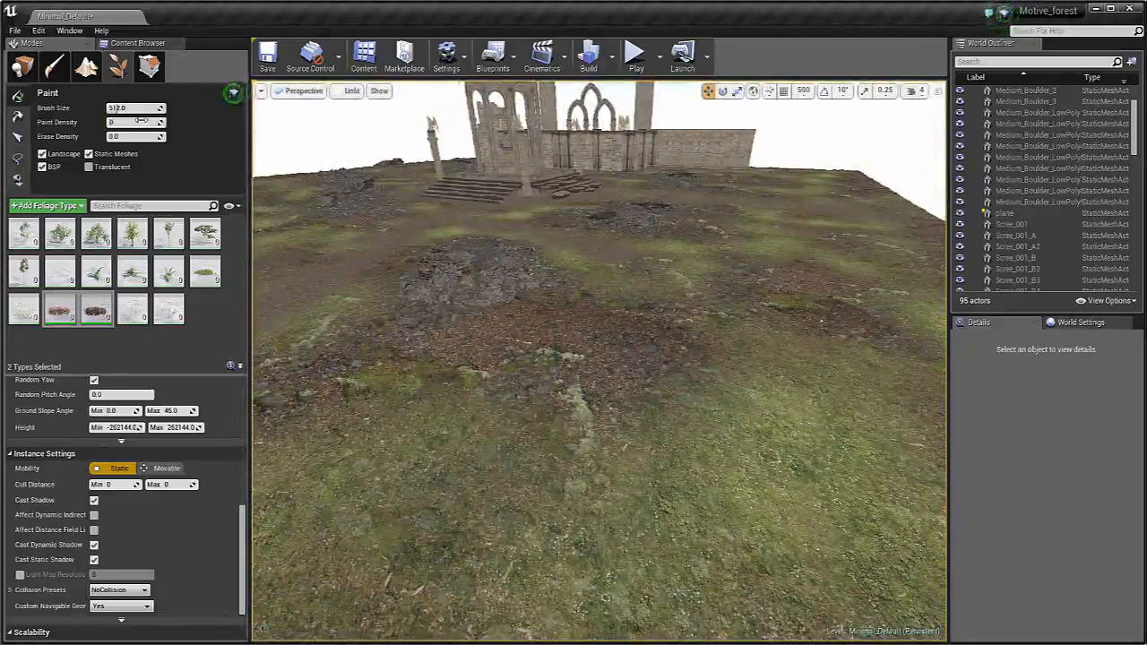
{"action": "key", "text": "ctrl+y"}
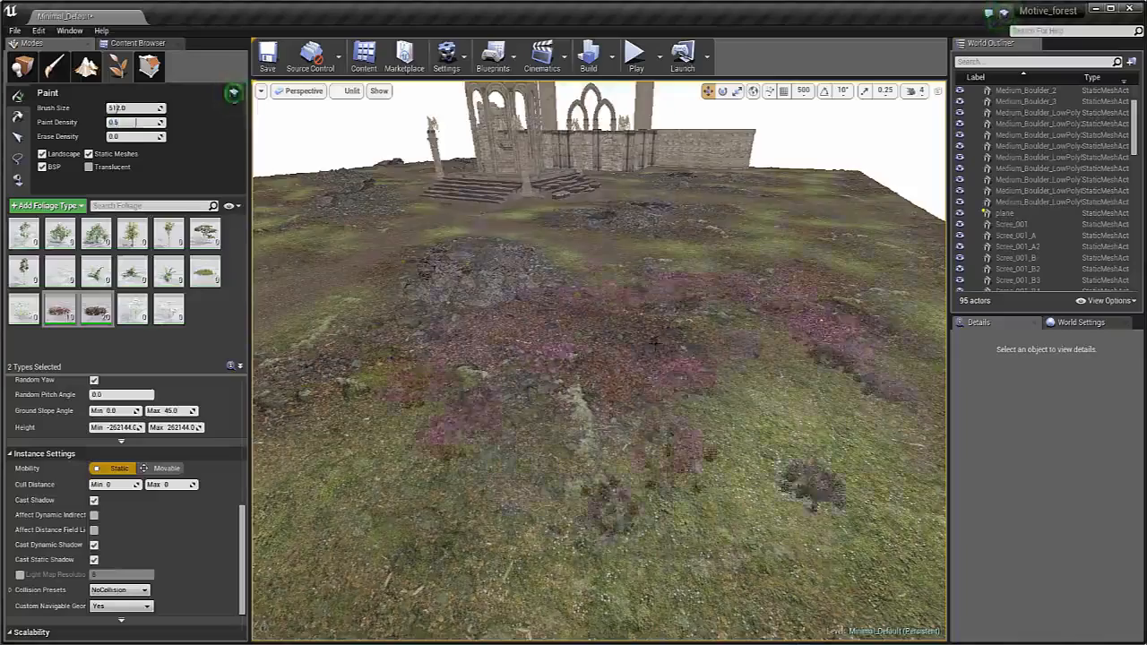
{"action": "right_click_drag", "start_coordinate": [591, 359], "coordinate": [591, 340]}
{"action": "right_click_drag", "start_coordinate": [640, 383], "coordinate": [640, 395]}
{"action": "key", "text": "ctrl+z"}
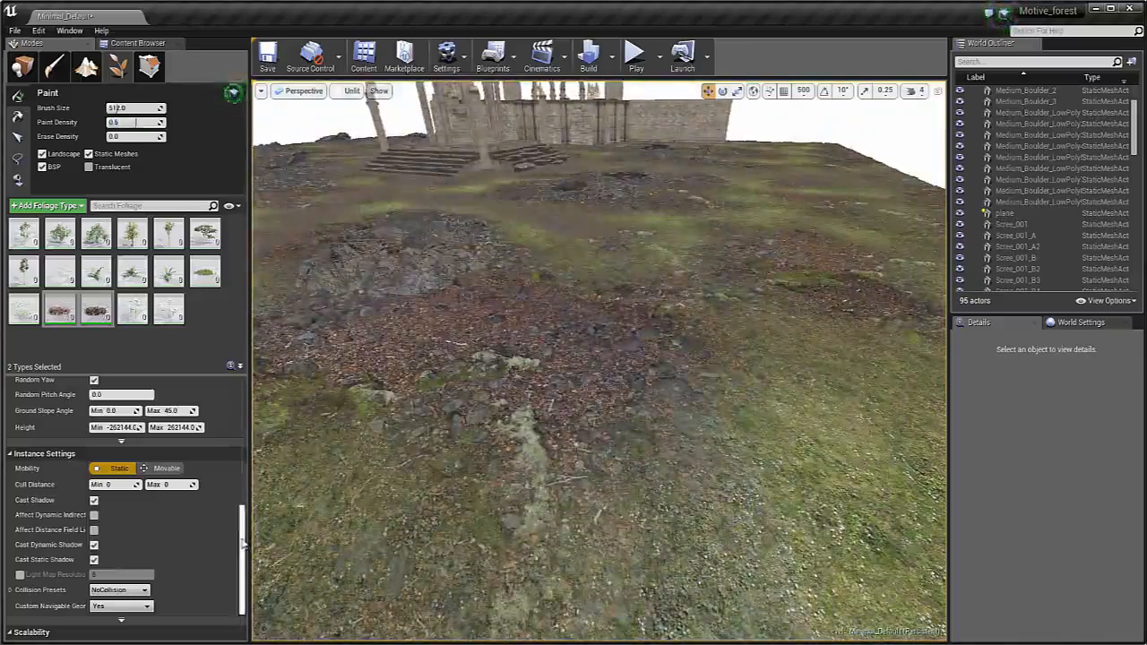
Set the paint density to 0.1 and brush a test stroke of heather over the ground, clearing it again
{"action": "scroll", "coordinate": [241, 544], "scroll_direction": "up", "scroll_amount": 5}
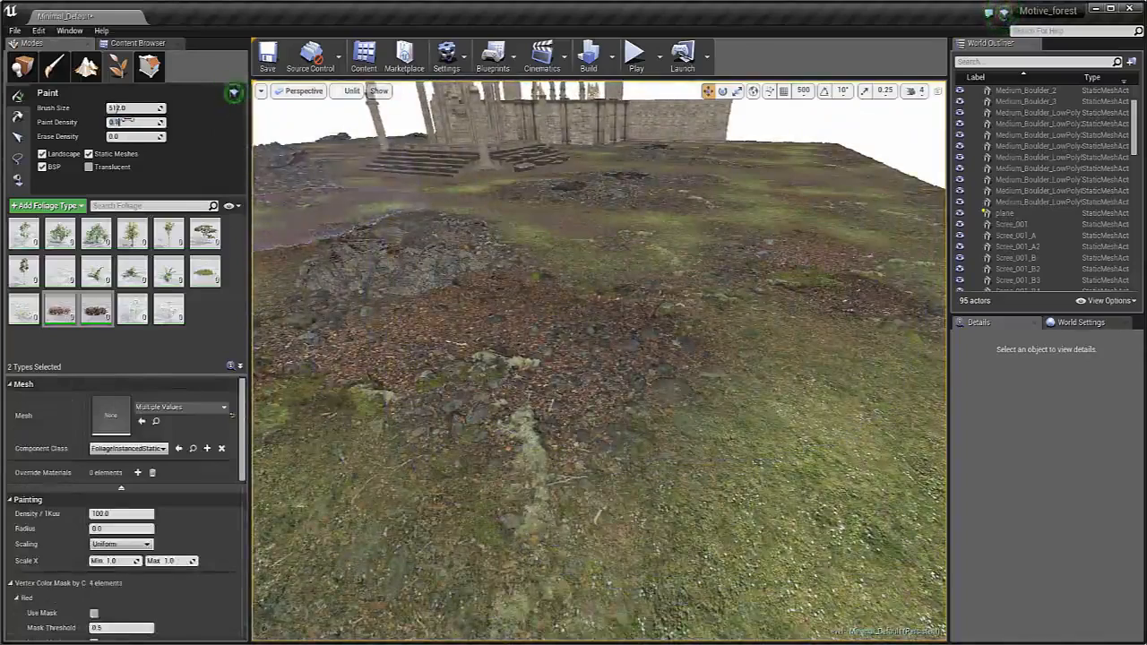
{"action": "left_click_drag", "start_coordinate": [474, 269], "coordinate": [502, 287]}
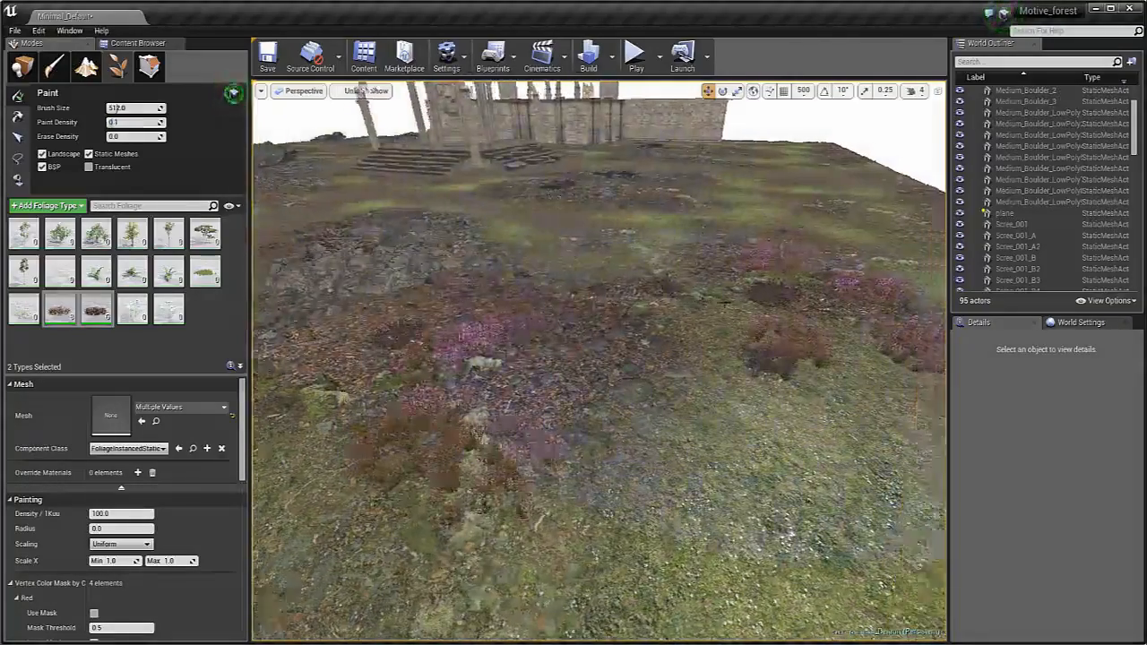
{"action": "mouse_move", "coordinate": [537, 430]}
{"action": "left_mouse_down", "text": "shift"}
{"action": "mouse_move", "coordinate": [550, 436]}
{"action": "mouse_move", "coordinate": [537, 421]}
{"action": "left_mouse_up", "text": "shift"}
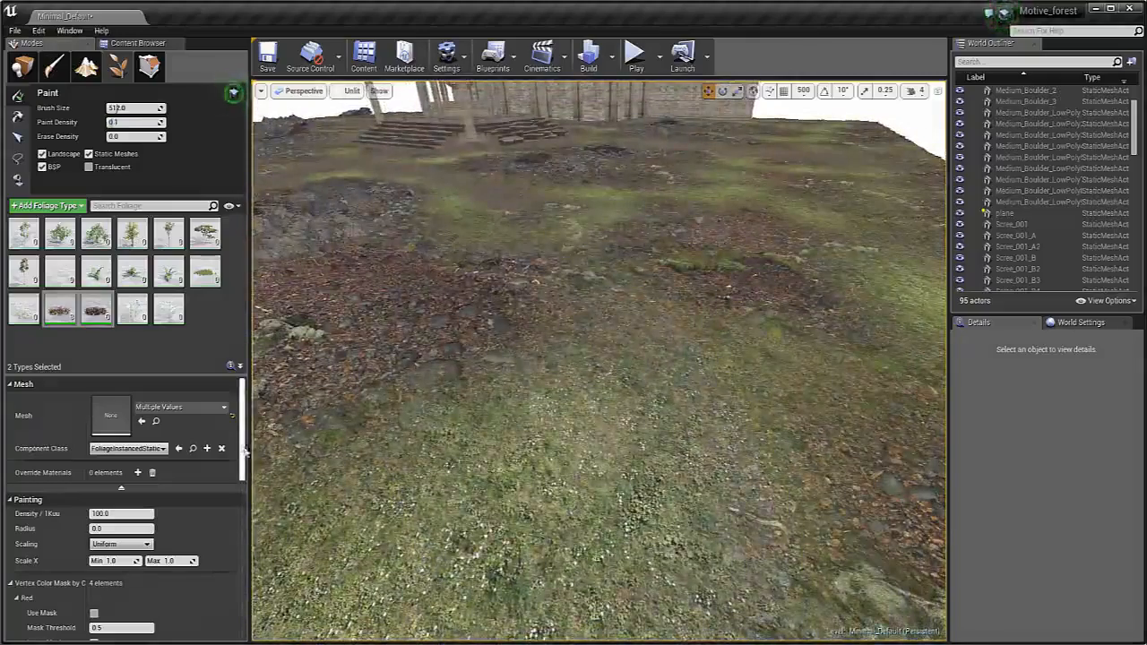
Set the two heather types' uniform scale range to 0.8–1.3, brush a test stroke over the ground and undo it
{"action": "scroll", "coordinate": [164, 439], "scroll_direction": "down", "scroll_amount": 4}
{"action": "left_click", "coordinate": [121, 411]}
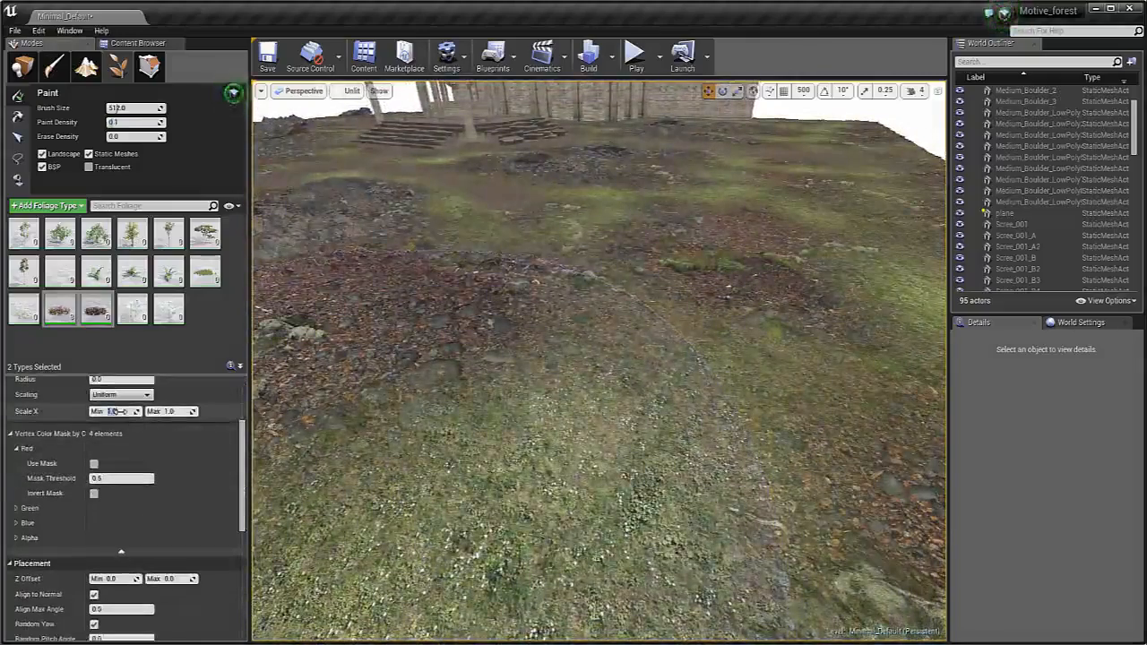
{"action": "type", "text": "0.8"}
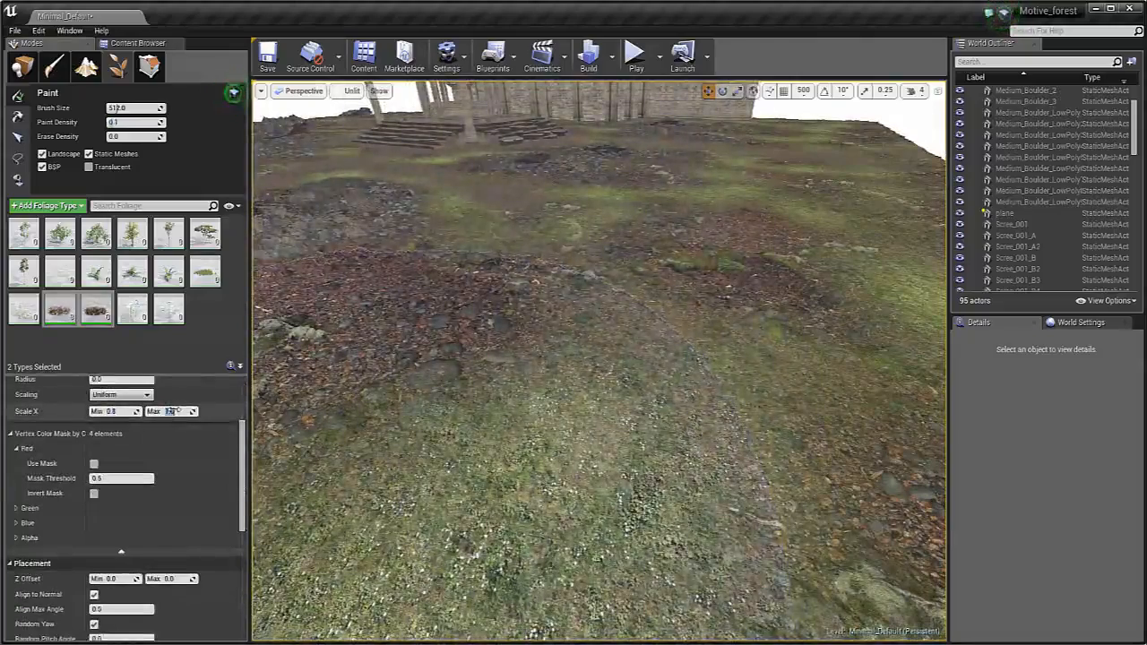
{"action": "mouse_move", "coordinate": [592, 376]}
{"action": "right_mouse_down"}
{"action": "mouse_move", "coordinate": [573, 358]}
{"action": "mouse_move", "coordinate": [593, 363]}
{"action": "right_mouse_up"}
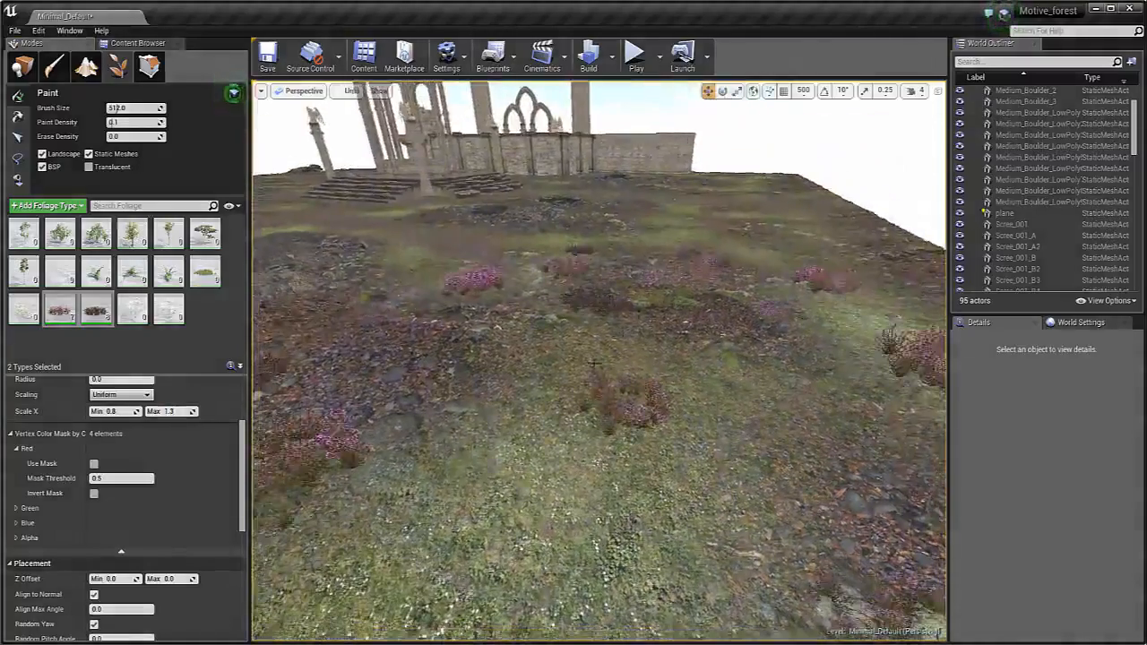
{"action": "mouse_move", "coordinate": [639, 384]}
{"action": "right_mouse_down"}
{"action": "mouse_move", "coordinate": [645, 294]}
{"action": "mouse_move", "coordinate": [634, 369]}
{"action": "right_mouse_up"}
{"action": "key", "text": "ctrl+z"}
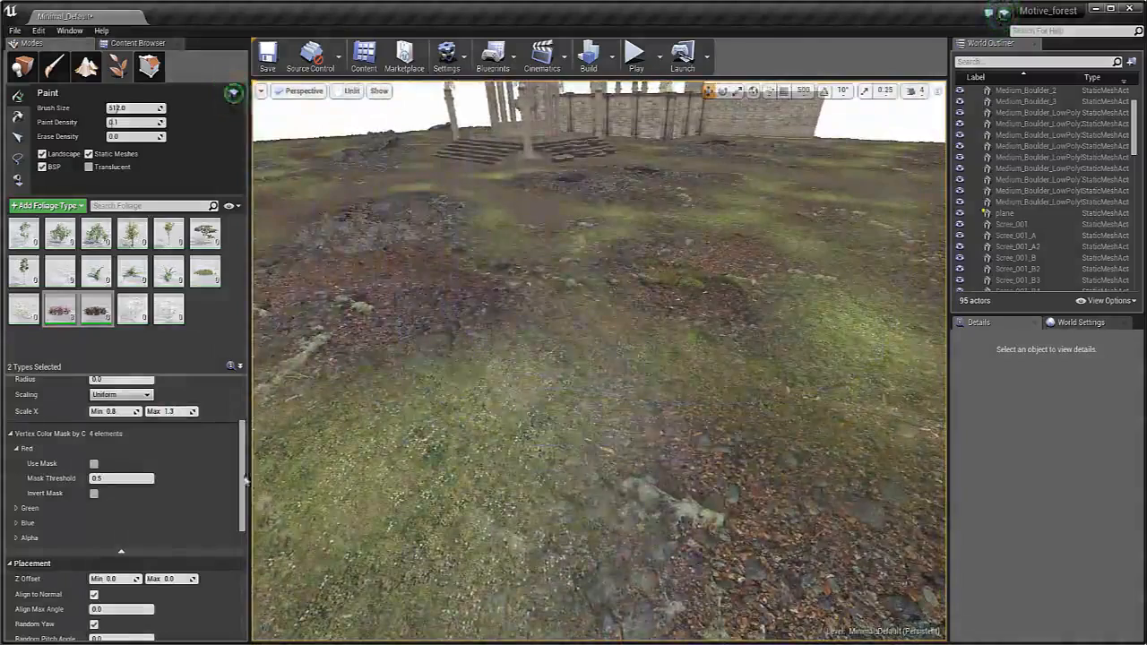
Enable the heather's inverted red vertex color mask with a threshold of 0.1, then test a stroke on the ground and undo it
{"action": "left_click_drag", "start_coordinate": [245, 463], "coordinate": [249, 478]}
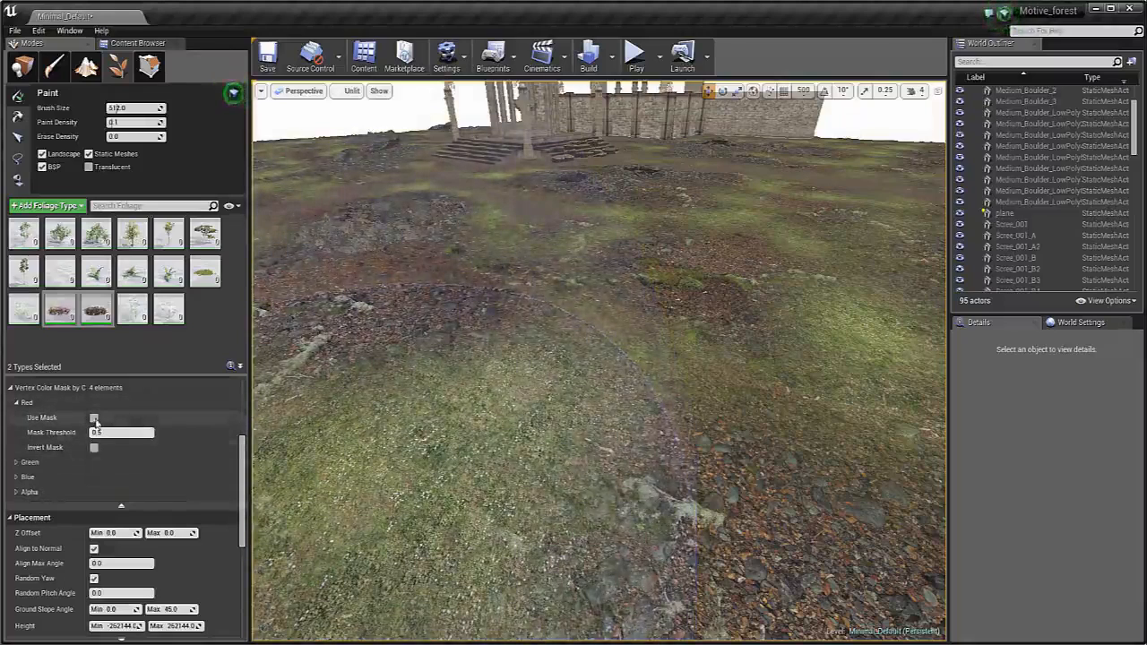
{"action": "left_click", "coordinate": [94, 419]}
{"action": "left_click", "coordinate": [112, 432]}
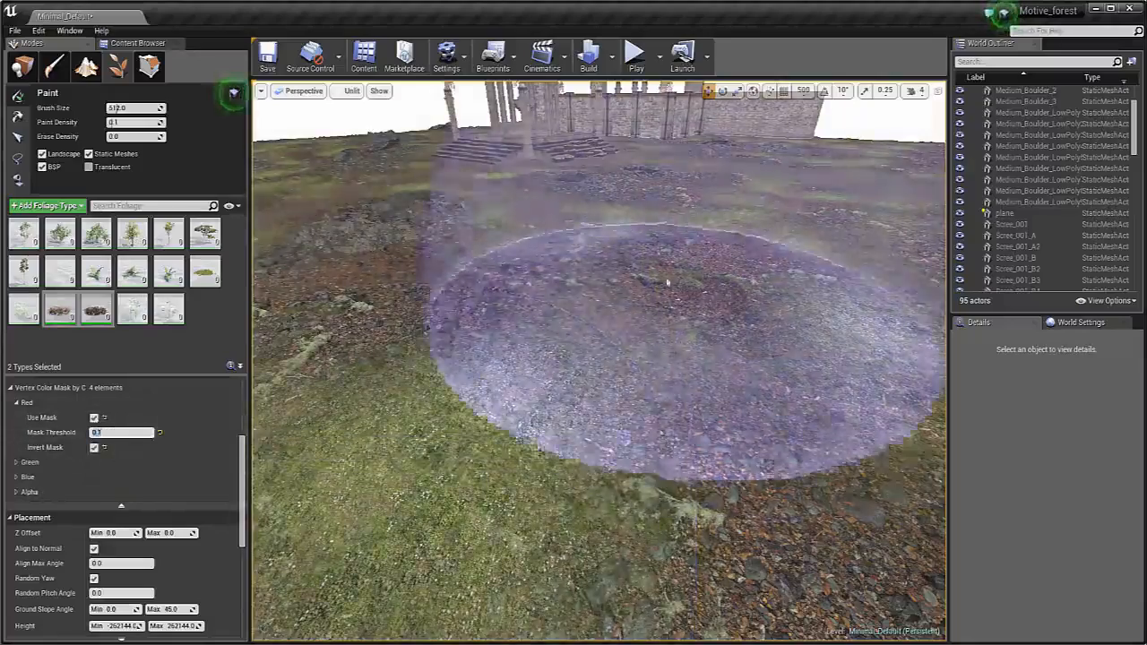
{"action": "mouse_move", "coordinate": [643, 274]}
{"action": "right_mouse_down"}
{"action": "mouse_move", "coordinate": [708, 309]}
{"action": "mouse_move", "coordinate": [643, 275]}
{"action": "mouse_move", "coordinate": [654, 285]}
{"action": "right_mouse_up"}
{"action": "left_click", "coordinate": [545, 322]}
{"action": "mouse_move", "coordinate": [819, 169]}
{"action": "right_mouse_down"}
{"action": "mouse_move", "coordinate": [761, 108]}
{"action": "mouse_move", "coordinate": [746, 170]}
{"action": "right_mouse_up"}
{"action": "key", "text": "ctrl+z"}
Turn off the heather's red mask inversion, brush a test stroke around the rocky mound and undo it
{"action": "left_click", "coordinate": [95, 447]}
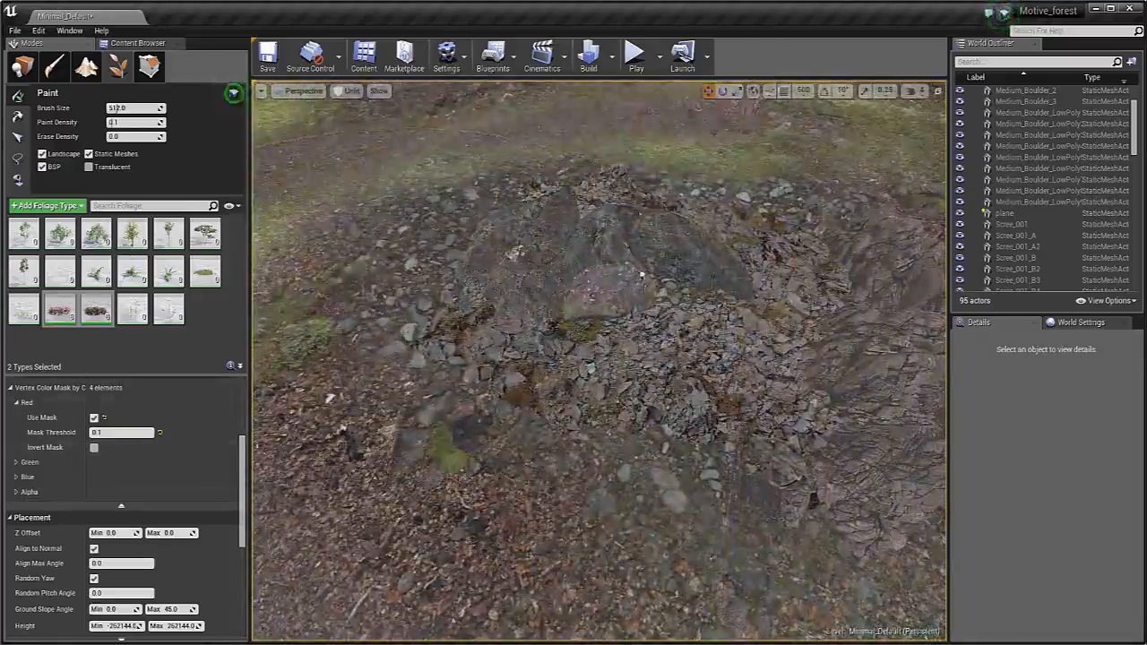
{"action": "left_click", "coordinate": [530, 320]}
{"action": "right_click_drag", "start_coordinate": [530, 320], "coordinate": [732, 202]}
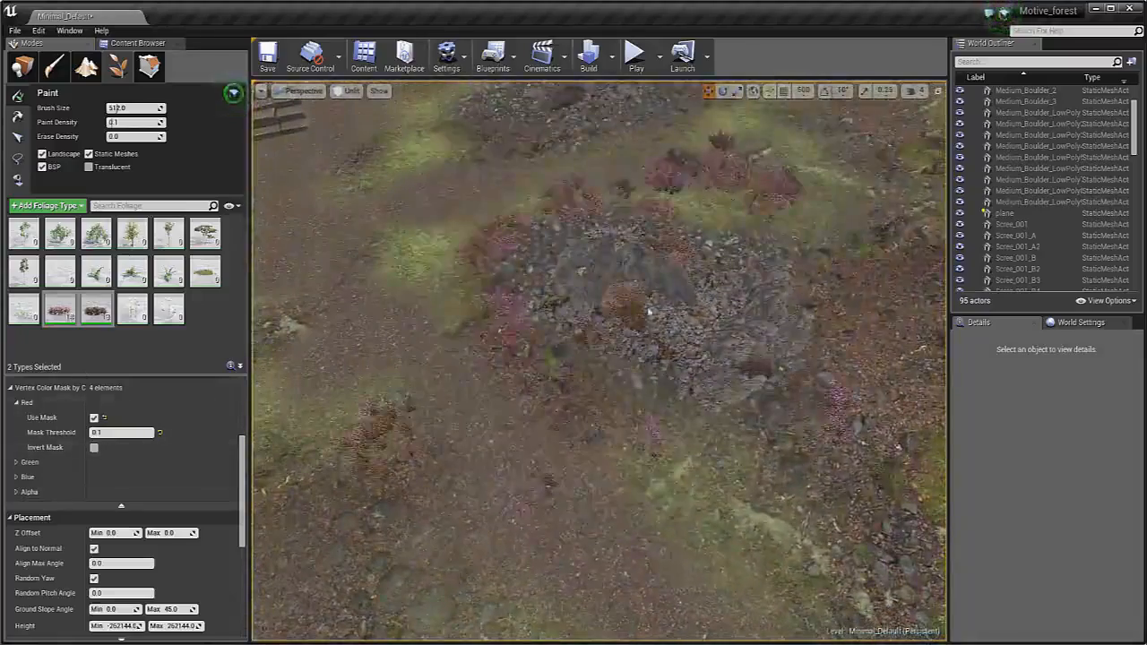
{"action": "key", "text": "ctrl+z"}
{"action": "mouse_move", "coordinate": [852, 215]}
{"action": "right_mouse_down"}
{"action": "mouse_move", "coordinate": [856, 116]}
{"action": "mouse_move", "coordinate": [781, 117]}
{"action": "right_mouse_up"}
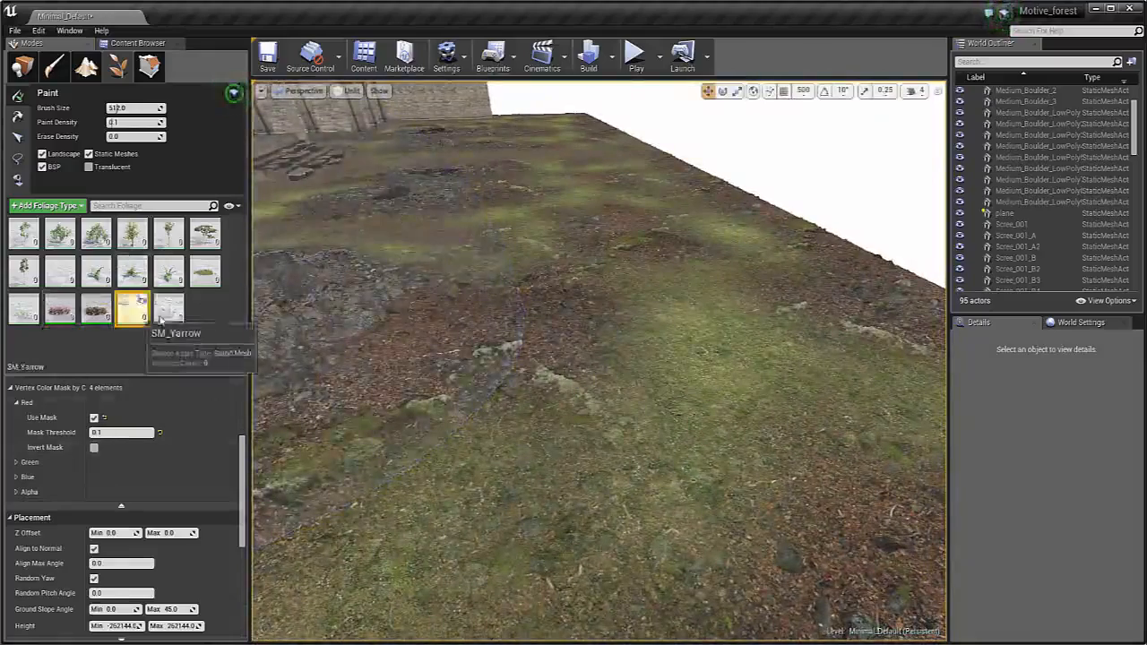
Review the mask and placement settings of the three flower types and reselect the two heather types
{"action": "left_click", "coordinate": [29, 315], "text": "ctrl"}
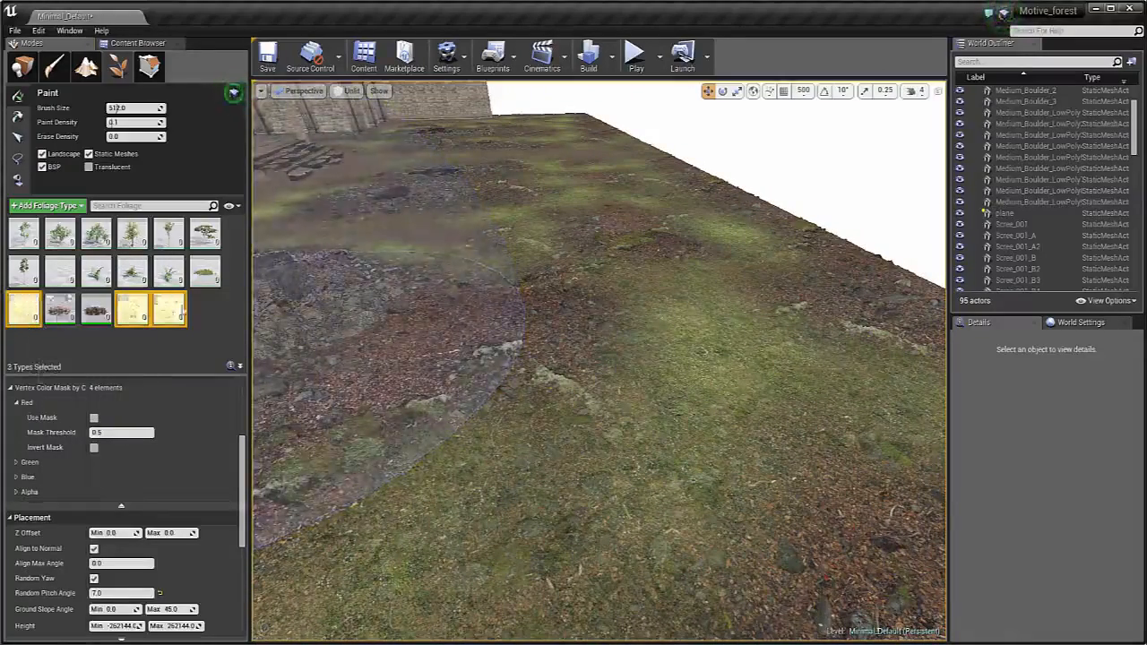
{"action": "left_click", "coordinate": [94, 316]}
{"action": "left_click", "coordinate": [60, 309], "text": "ctrl"}
{"action": "right_click_drag", "start_coordinate": [632, 336], "coordinate": [546, 354]}
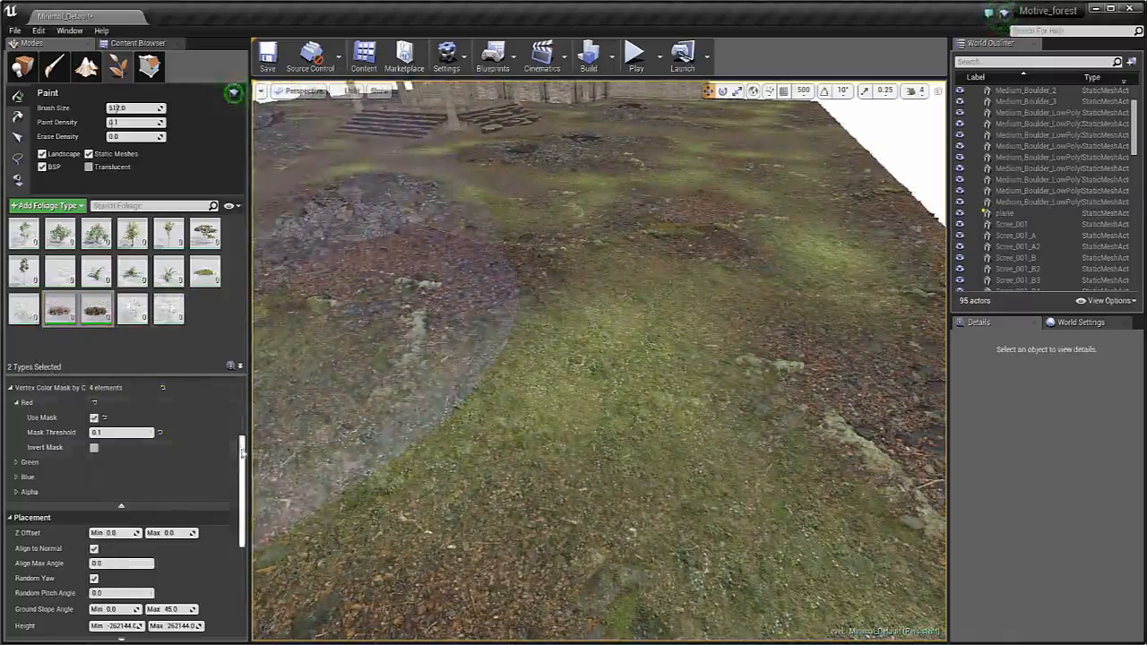
Make the two heather types Movable and turn off their static shadow casting
{"action": "left_click_drag", "start_coordinate": [242, 455], "coordinate": [242, 538]}
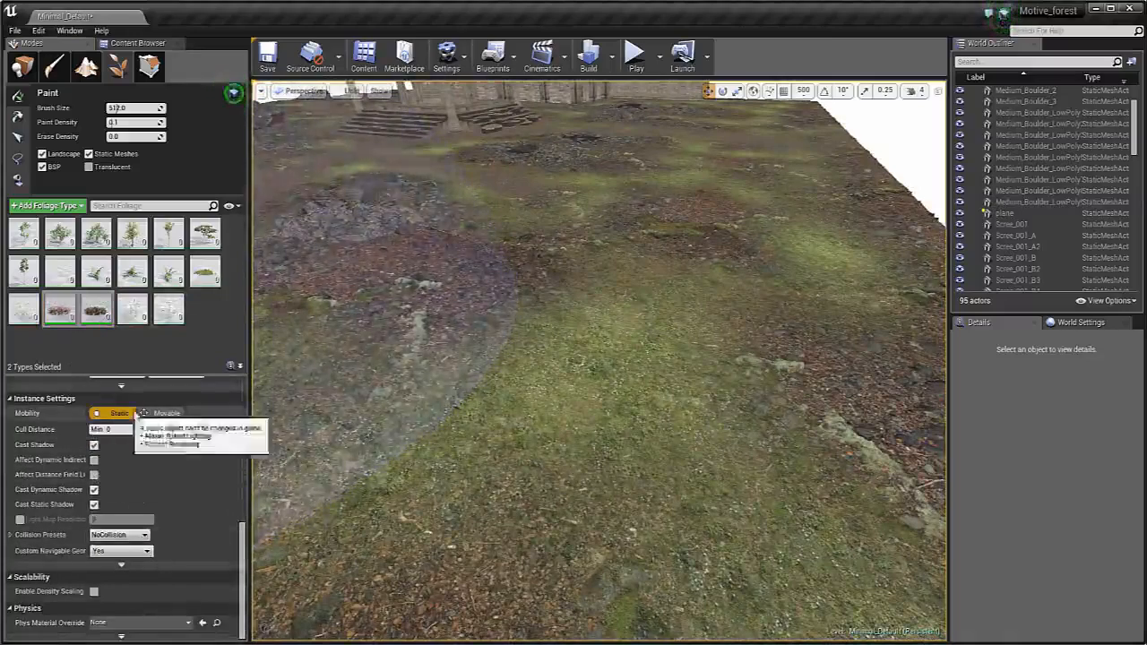
{"action": "left_click", "coordinate": [166, 413]}
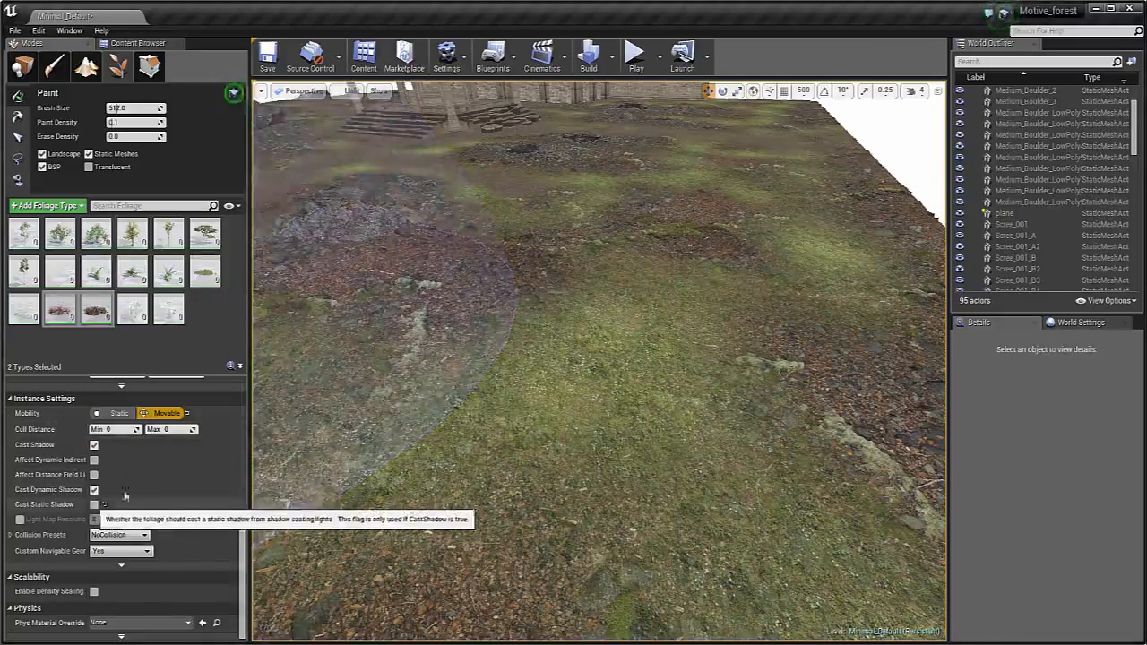
{"action": "left_click_drag", "start_coordinate": [242, 553], "coordinate": [256, 578]}
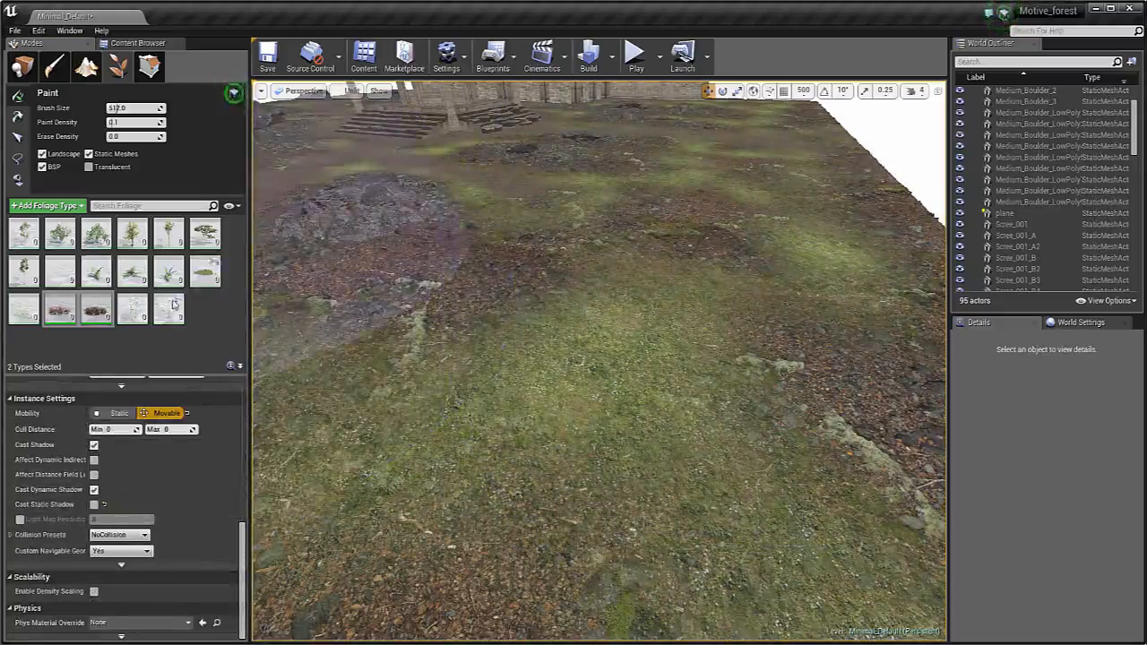
Deactivate the two heather types and activate SM_FieldGrass_01 instead
{"action": "right_click", "coordinate": [92, 320]}
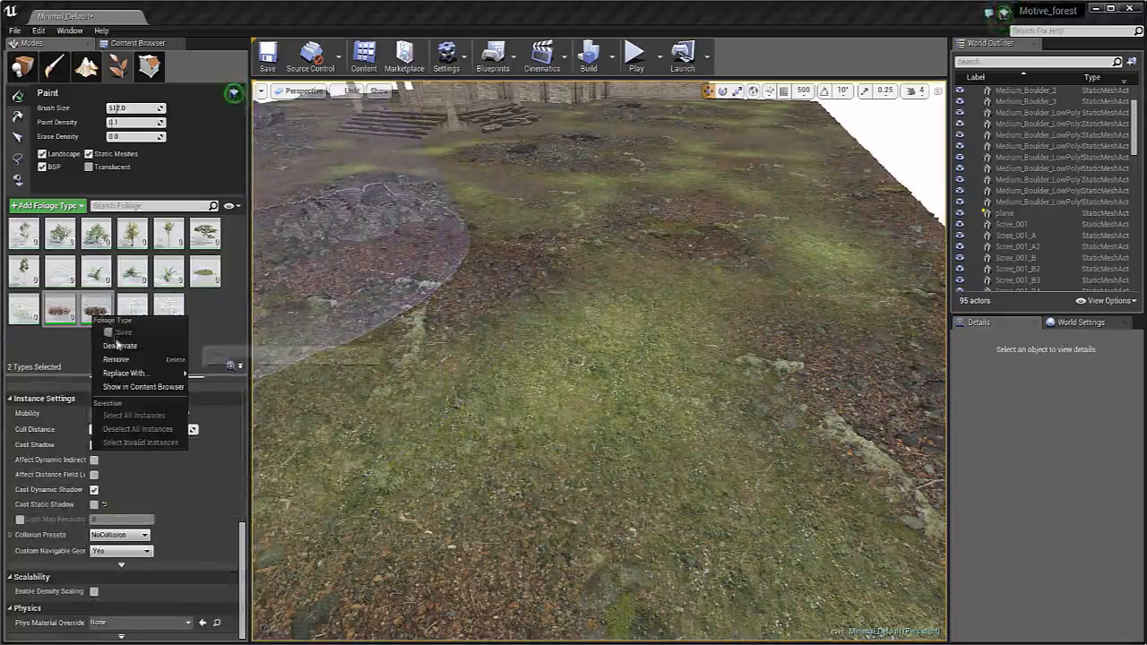
{"action": "left_click", "coordinate": [117, 345]}
{"action": "left_click", "coordinate": [199, 284]}
{"action": "right_click", "coordinate": [200, 284]}
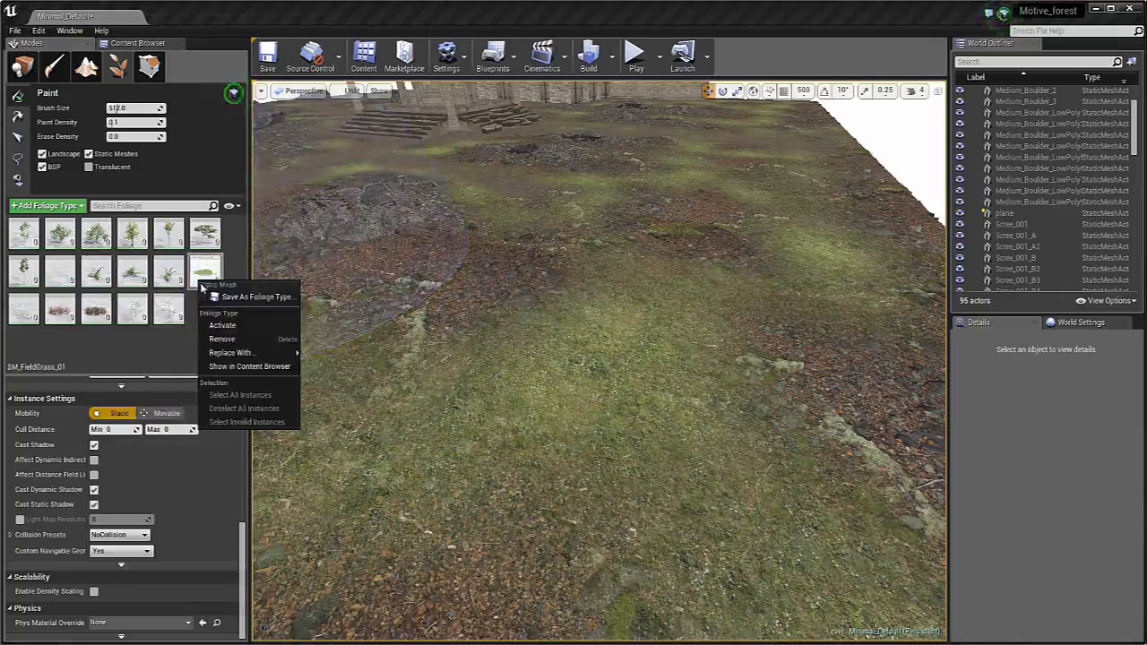
{"action": "left_click", "coordinate": [219, 324]}
Set the field grass's uniform scale range to a minimum of 0.7 and a maximum of 1.5
{"action": "left_click_drag", "start_coordinate": [242, 536], "coordinate": [241, 383]}
{"action": "mouse_move", "coordinate": [529, 361]}
{"action": "right_mouse_down"}
{"action": "mouse_move", "coordinate": [466, 314]}
{"action": "mouse_move", "coordinate": [394, 304]}
{"action": "right_mouse_up"}
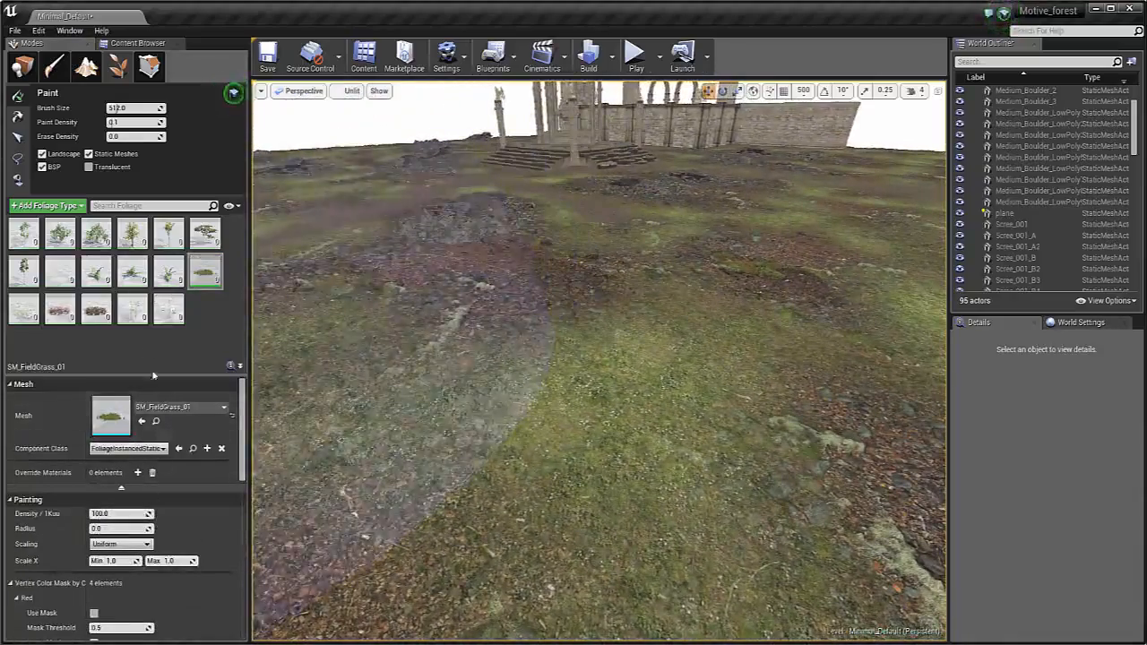
{"action": "left_click", "coordinate": [118, 560]}
{"action": "type", "text": "0"}
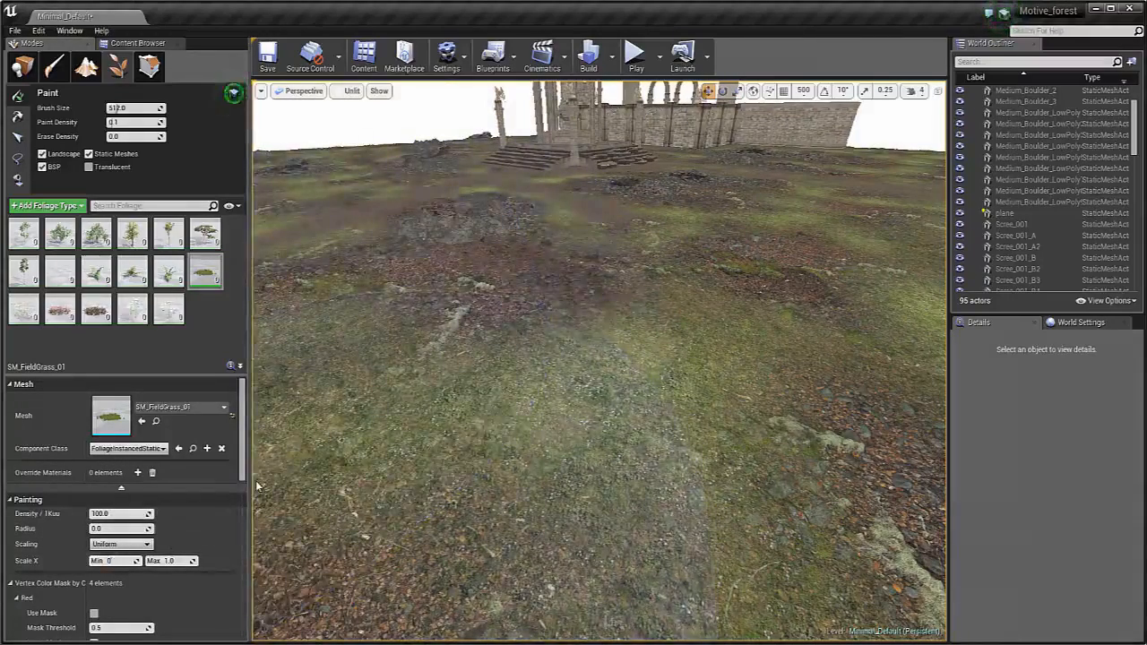
{"action": "type", "text": ".7"}
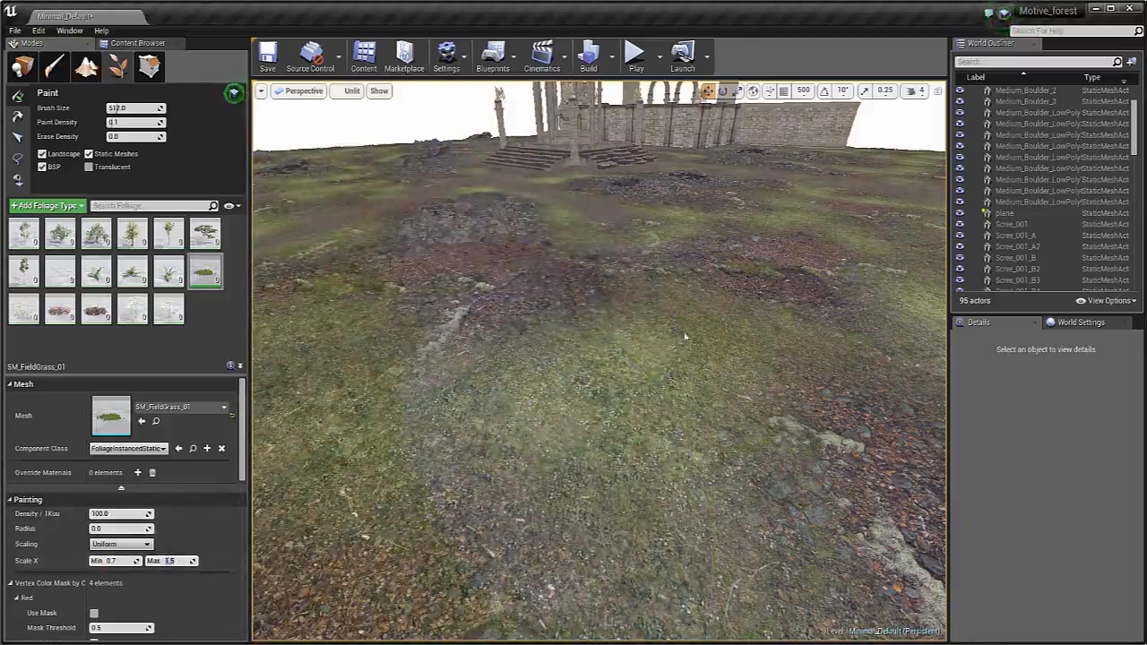
Raise the paint density to 1.0, brush test strokes of field grass on the ground and undo them
{"action": "left_click", "coordinate": [617, 345]}
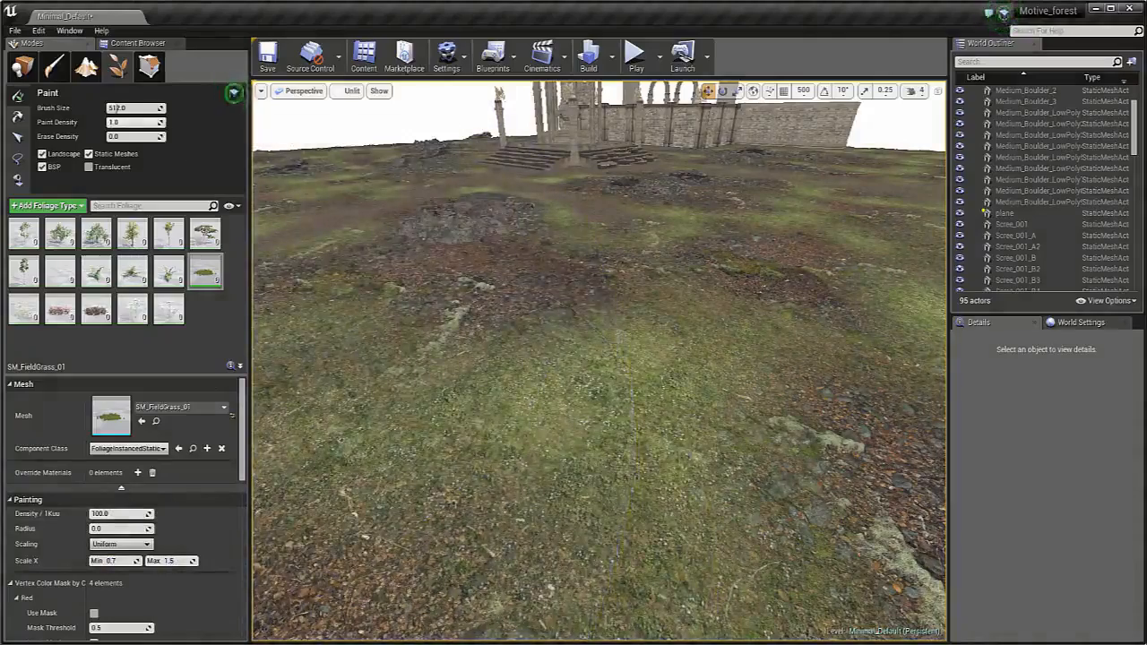
{"action": "left_click", "coordinate": [610, 342]}
{"action": "mouse_move", "coordinate": [608, 329]}
{"action": "right_mouse_down"}
{"action": "mouse_move", "coordinate": [654, 246]}
{"action": "mouse_move", "coordinate": [708, 206]}
{"action": "mouse_move", "coordinate": [687, 236]}
{"action": "mouse_move", "coordinate": [658, 345]}
{"action": "right_mouse_up"}
{"action": "key", "text": "ctrl+z"}
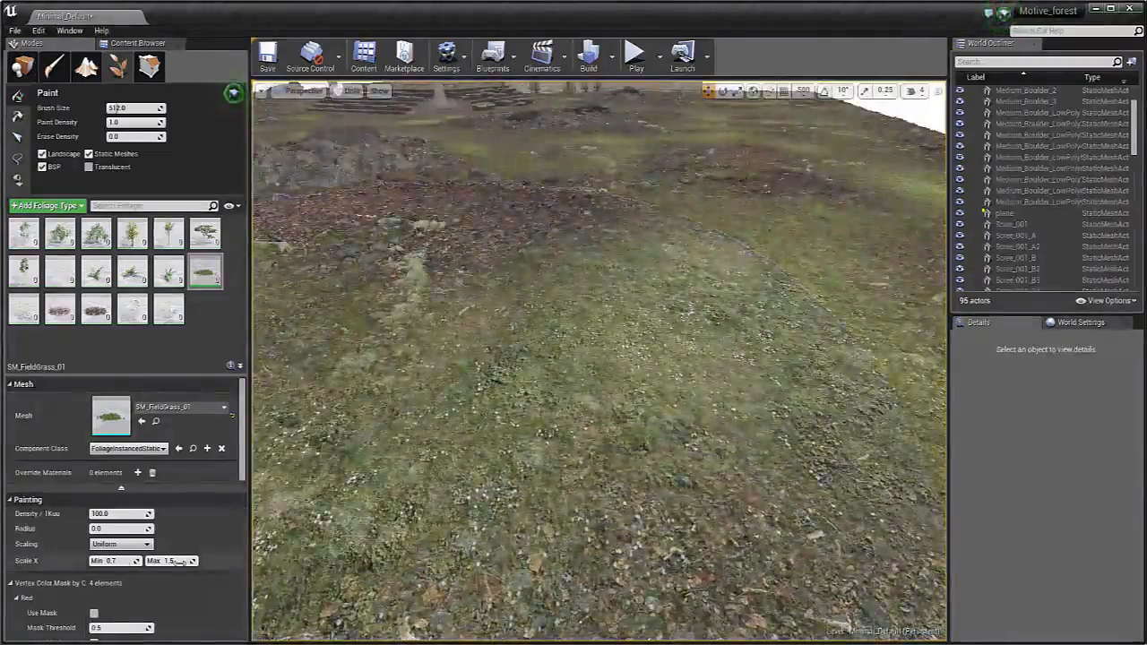
Change the field grass's scale range to 0.6–2.0, brush a test stroke over the ground and undo it
{"action": "left_click", "coordinate": [175, 561]}
{"action": "type", "text": "2"}
{"action": "key", "text": "Return"}
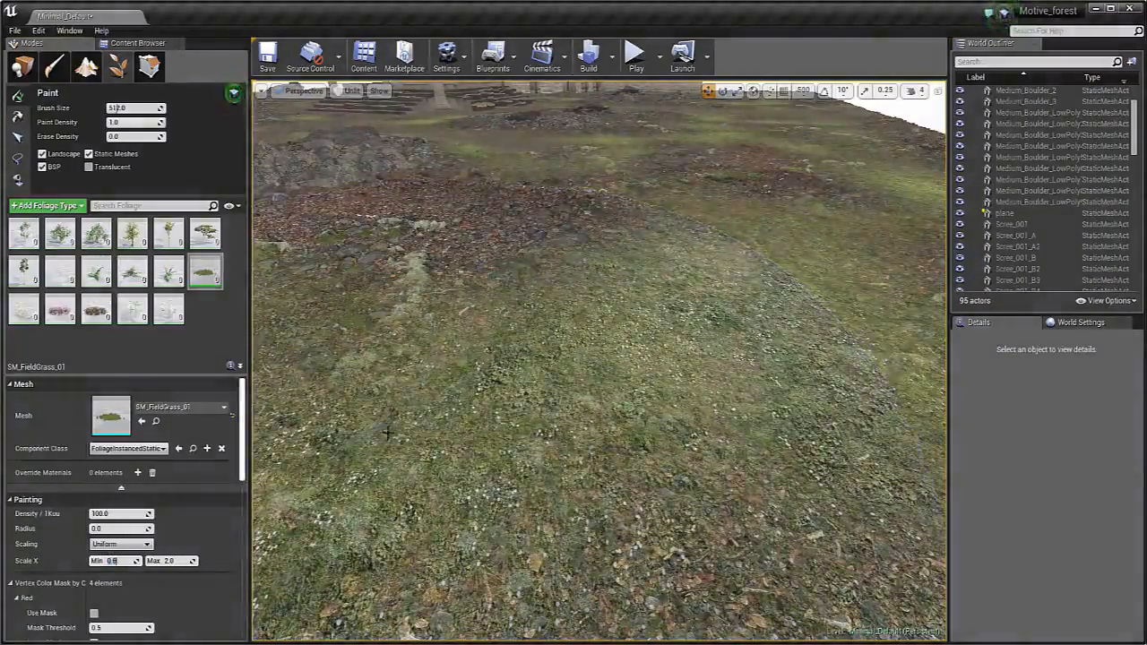
{"action": "left_click", "coordinate": [553, 281]}
{"action": "mouse_move", "coordinate": [554, 281]}
{"action": "right_mouse_down"}
{"action": "mouse_move", "coordinate": [562, 184]}
{"action": "mouse_move", "coordinate": [521, 260]}
{"action": "mouse_move", "coordinate": [534, 261]}
{"action": "right_mouse_up"}
{"action": "key", "text": "ctrl+z"}
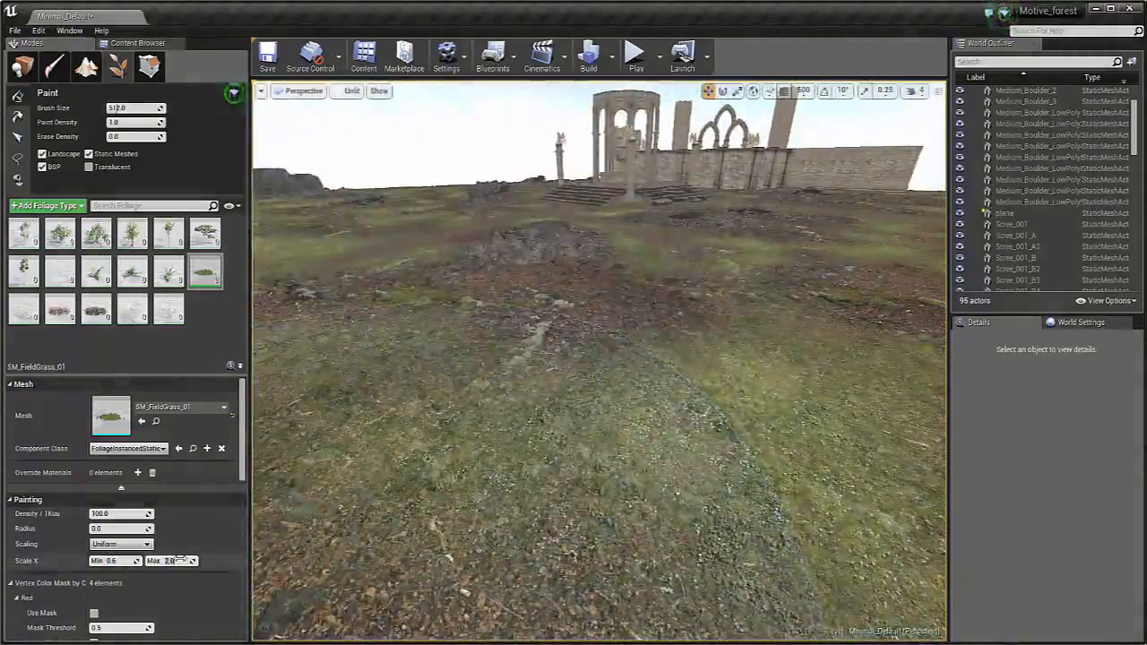
Raise the field grass's maximum scale to 2.5, then brush a test patch and undo it
{"action": "left_click", "coordinate": [720, 362]}
{"action": "mouse_move", "coordinate": [721, 362]}
{"action": "right_mouse_down"}
{"action": "mouse_move", "coordinate": [761, 309]}
{"action": "mouse_move", "coordinate": [787, 305]}
{"action": "mouse_move", "coordinate": [559, 385]}
{"action": "right_mouse_up"}
{"action": "key", "text": "ctrl+z"}
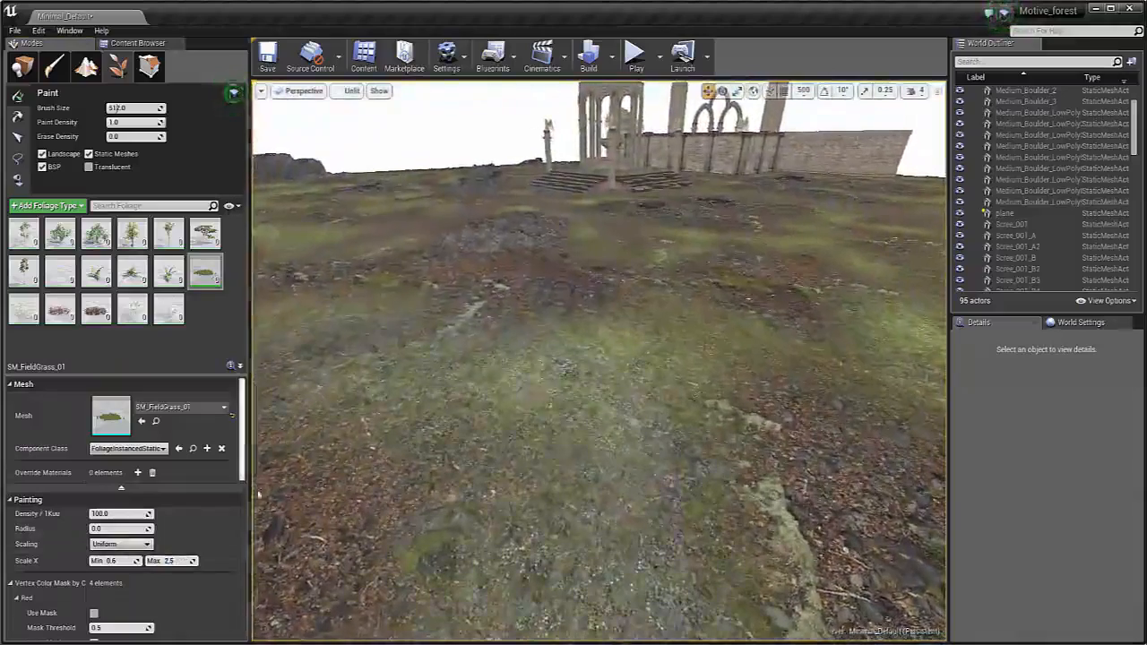
Enable the field grass's red vertex color mask with a threshold of 0.1, then test a stroke and undo it
{"action": "scroll", "coordinate": [242, 501], "scroll_direction": "down", "scroll_amount": 5}
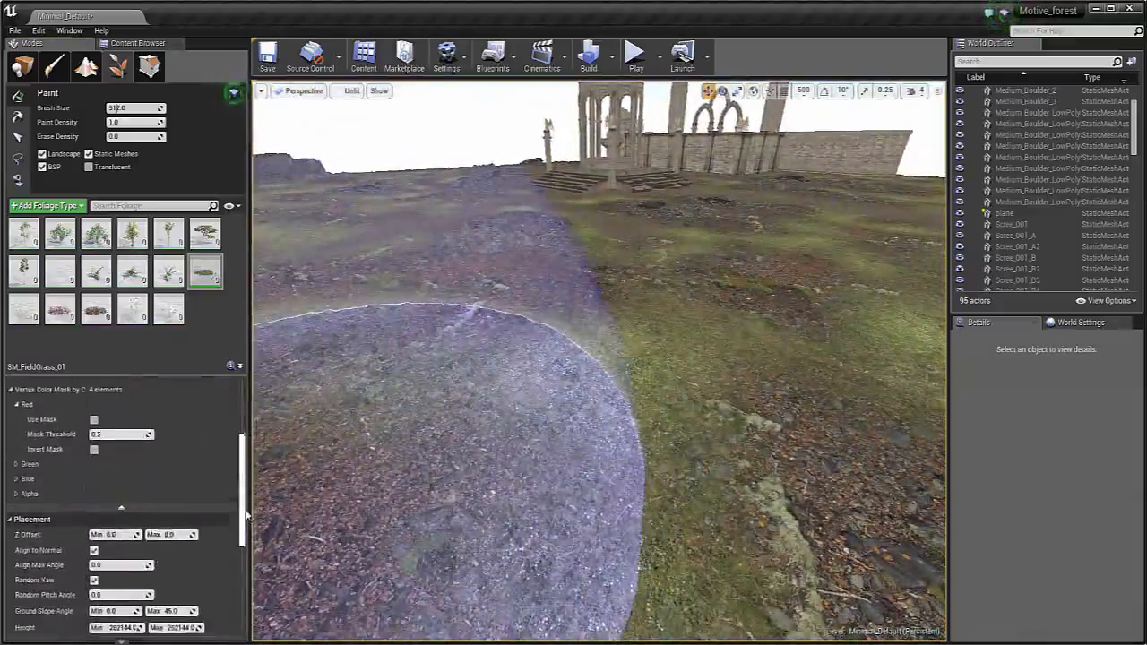
{"action": "scroll", "coordinate": [25, 385], "scroll_direction": "up", "scroll_amount": 1}
{"action": "left_click", "coordinate": [94, 433]}
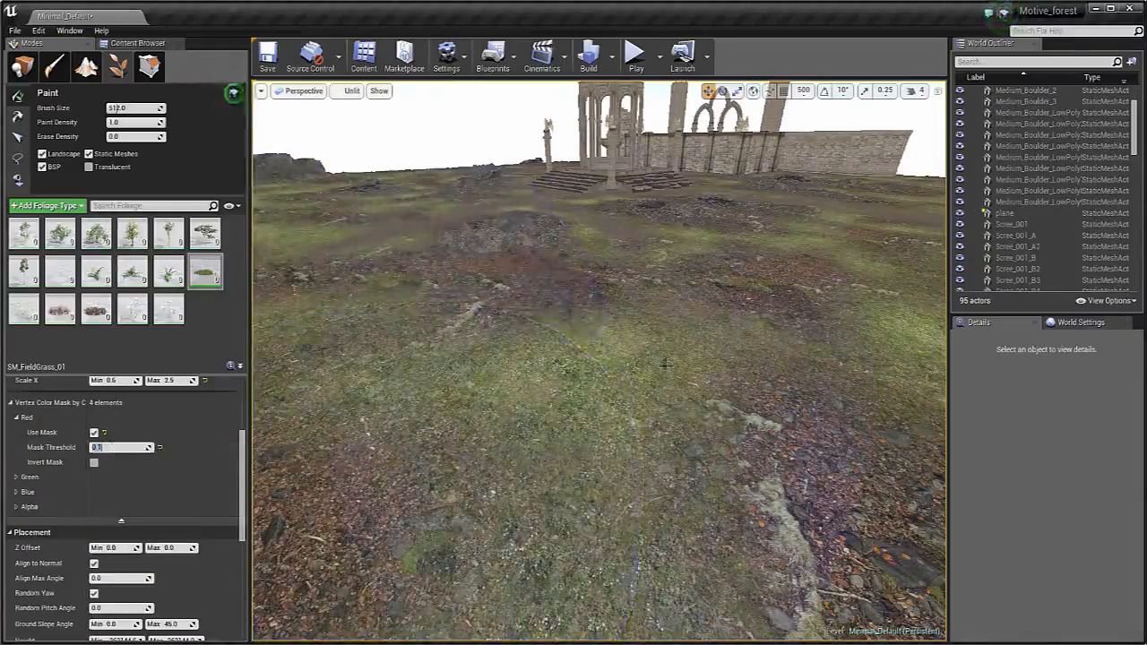
{"action": "mouse_move", "coordinate": [519, 256]}
{"action": "left_mouse_down"}
{"action": "mouse_move", "coordinate": [583, 266]}
{"action": "mouse_move", "coordinate": [573, 399]}
{"action": "left_mouse_up"}
{"action": "key", "text": "ctrl+z"}
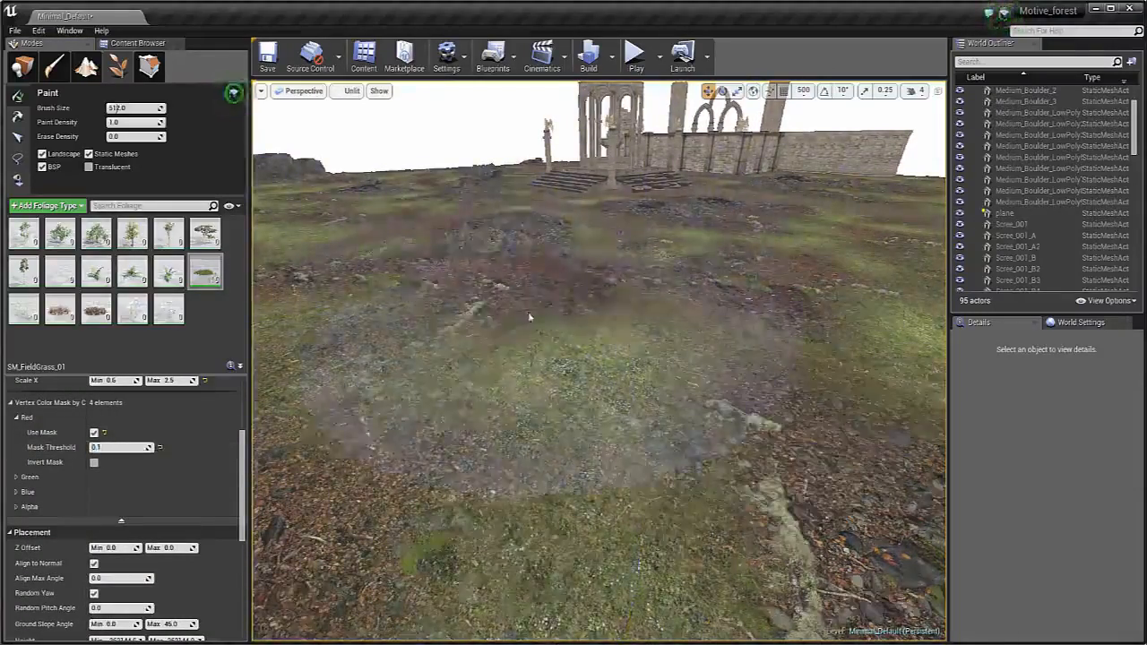
Test a field grass stroke with a random pitch angle of 10, undo it and reduce the angle to 5
{"action": "scroll", "coordinate": [247, 445], "scroll_direction": "down", "scroll_amount": 8}
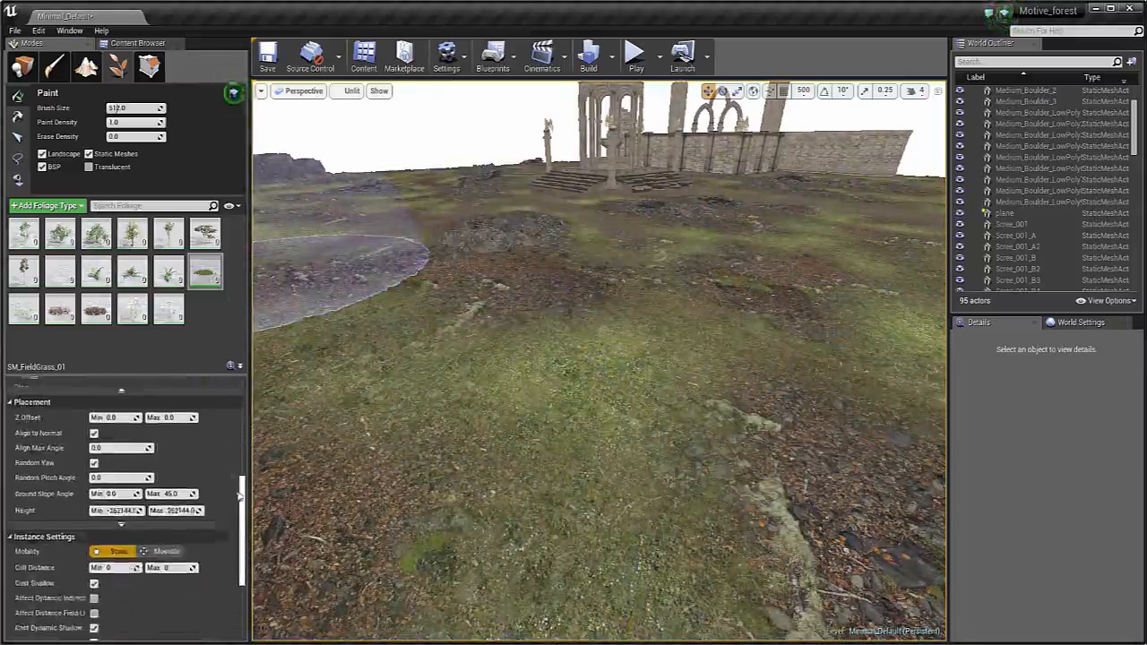
{"action": "scroll", "coordinate": [126, 502], "scroll_direction": "up", "scroll_amount": 3}
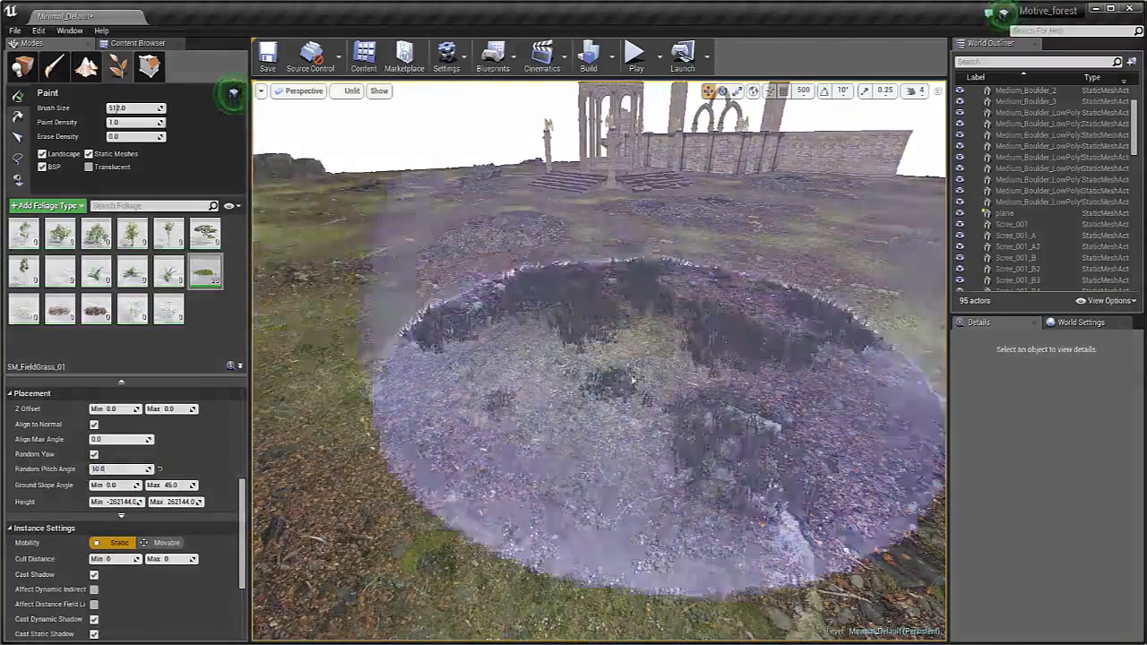
{"action": "left_click_drag", "start_coordinate": [615, 435], "coordinate": [618, 439]}
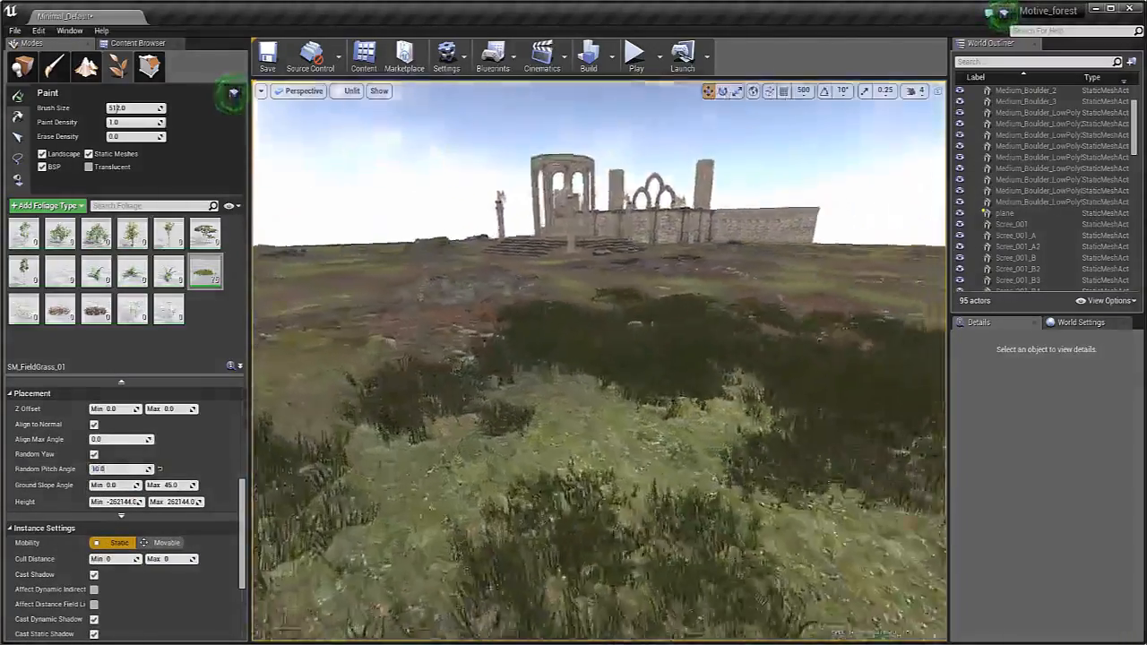
{"action": "key", "text": "w"}
{"action": "mouse_move", "coordinate": [615, 436]}
{"action": "right_mouse_down"}
{"action": "mouse_move", "coordinate": [690, 428]}
{"action": "mouse_move", "coordinate": [721, 439]}
{"action": "mouse_move", "coordinate": [591, 421]}
{"action": "mouse_move", "coordinate": [627, 441]}
{"action": "right_mouse_up"}
{"action": "key", "text": "s"}
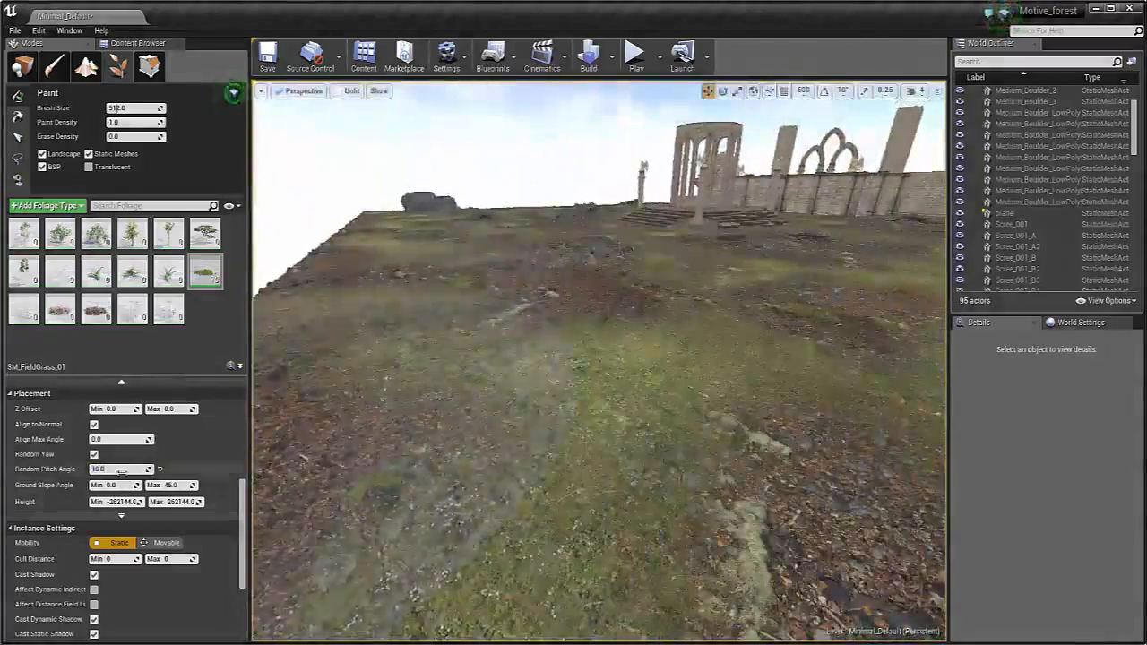
{"action": "left_click", "coordinate": [122, 469]}
{"action": "type", "text": "5"}
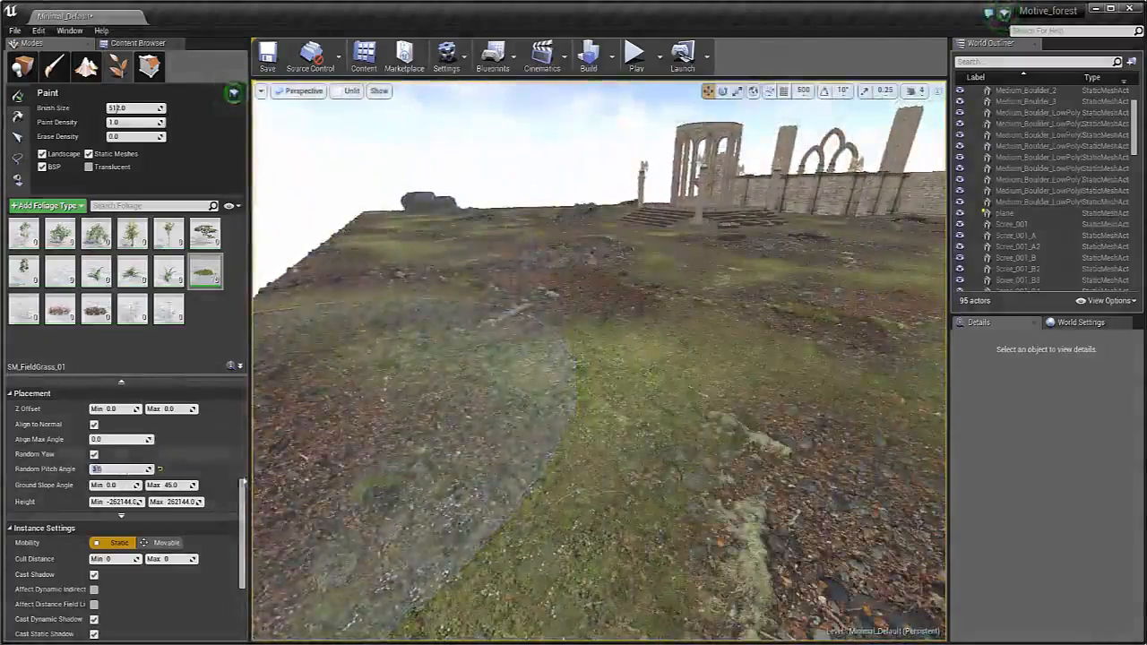
Make the field grass Movable, turn off its static shadow casting and reveal the advanced instance settings
{"action": "scroll", "coordinate": [160, 461], "scroll_direction": "down", "scroll_amount": 3}
{"action": "left_click", "coordinate": [165, 438]}
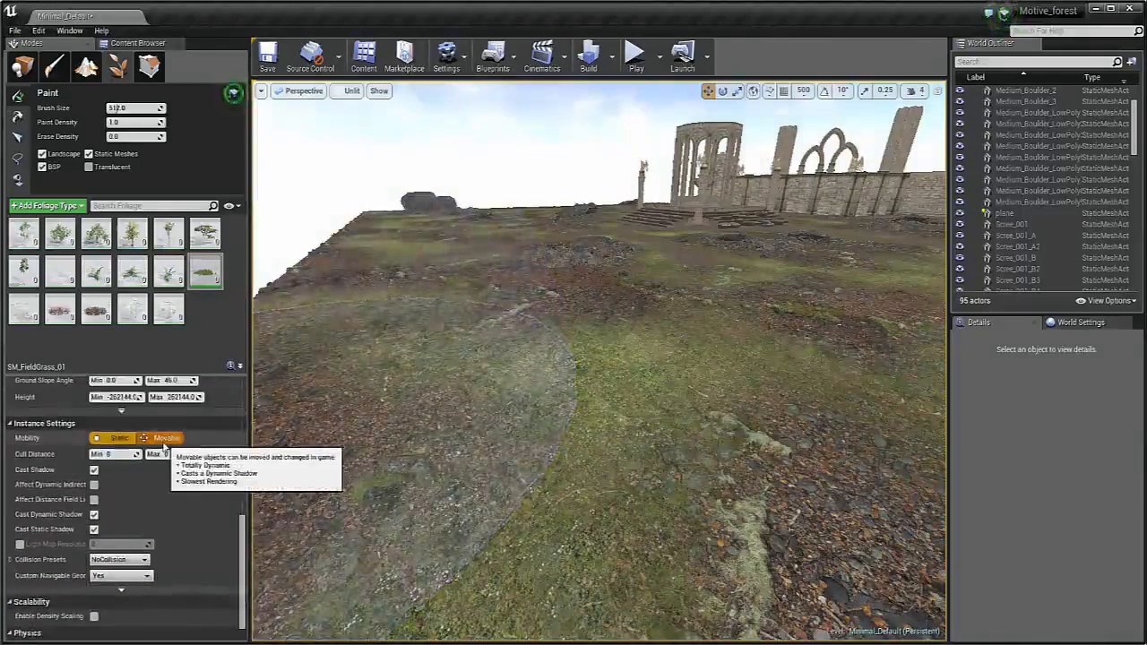
{"action": "left_click", "coordinate": [93, 530]}
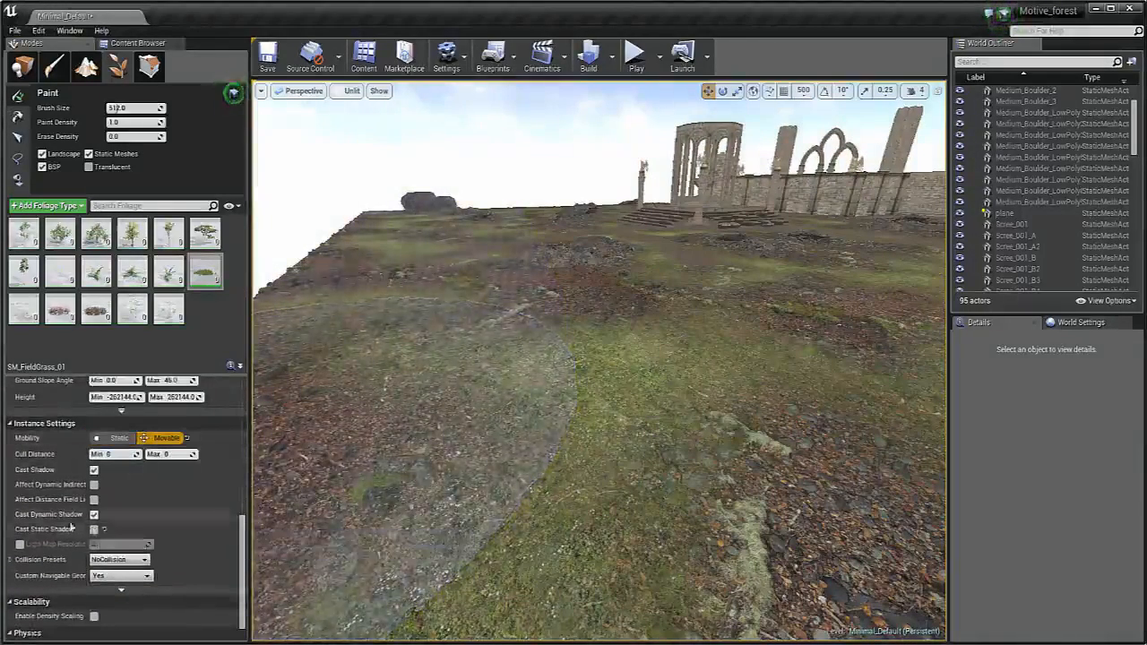
{"action": "left_click", "coordinate": [119, 591]}
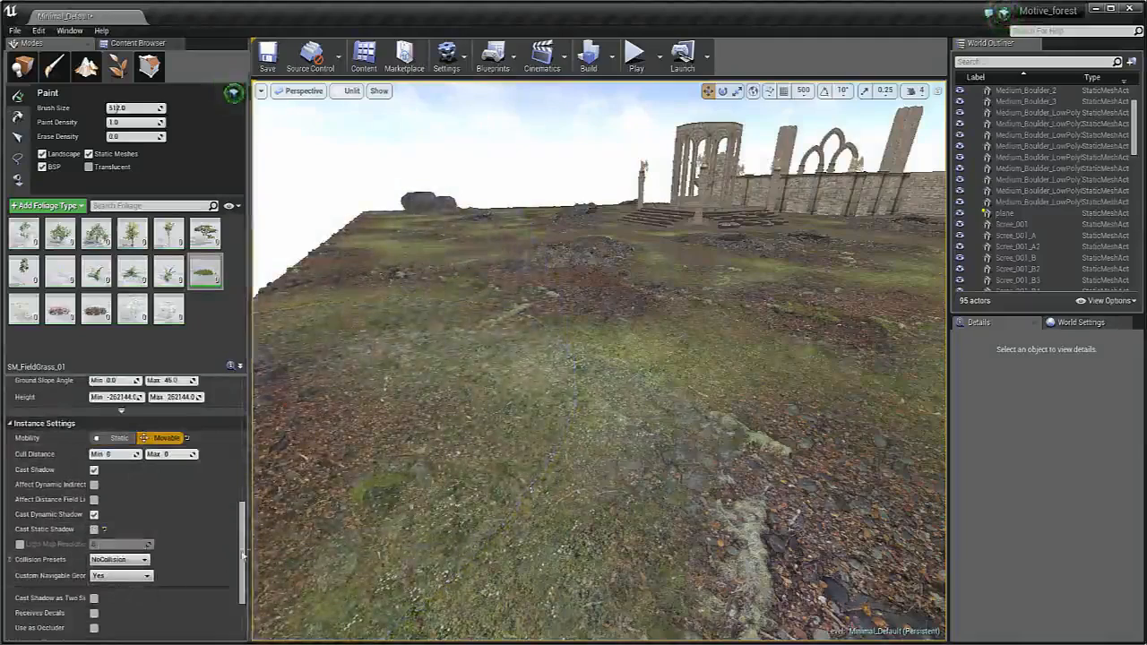
Enable two-sided dynamic shadow casting for the field grass, then return to its painting settings
{"action": "scroll", "coordinate": [116, 537], "scroll_direction": "down", "scroll_amount": 3}
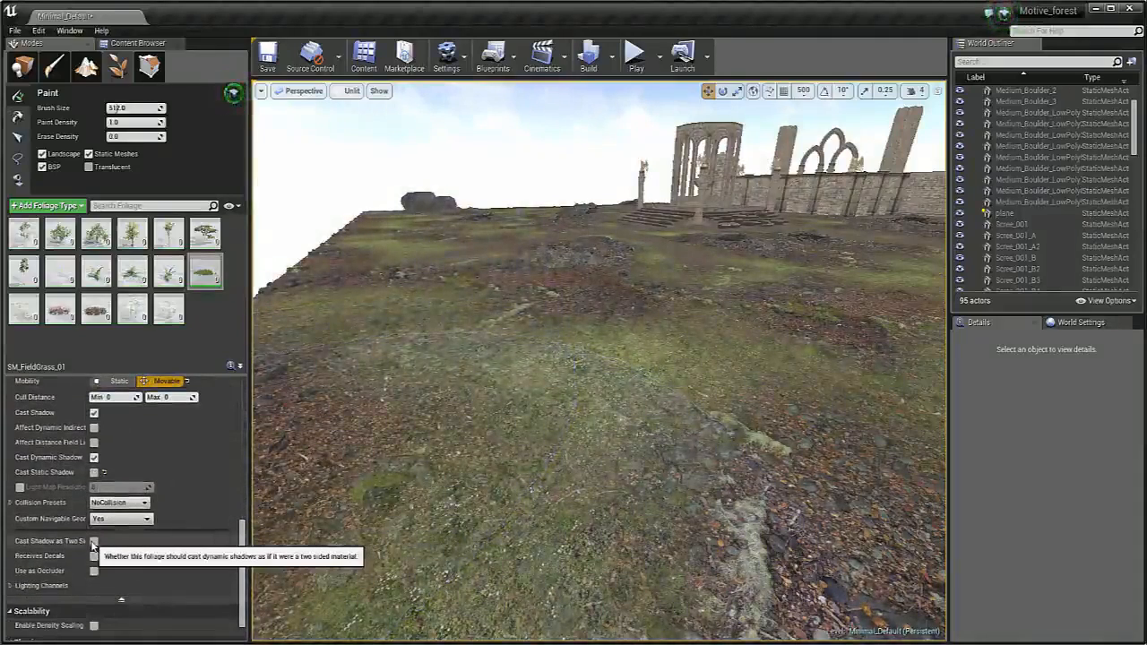
{"action": "left_click", "coordinate": [93, 541]}
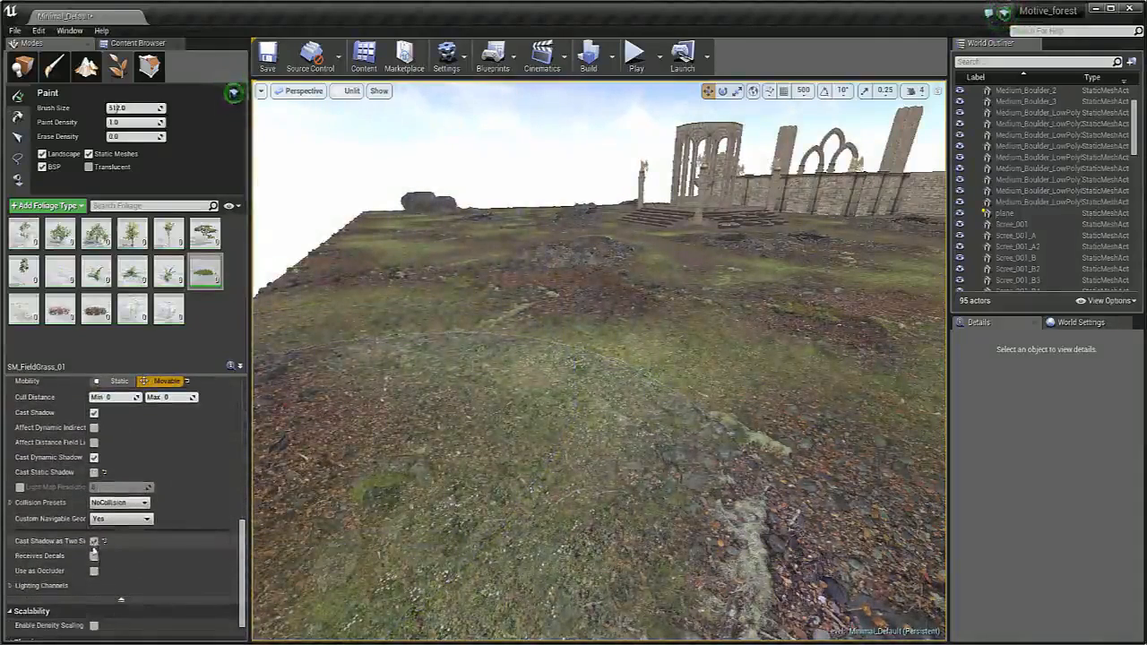
{"action": "scroll", "coordinate": [94, 552], "scroll_direction": "up", "scroll_amount": 3}
{"action": "left_click_drag", "start_coordinate": [249, 477], "coordinate": [256, 405]}
Set the field grass density to 800, brush a test patch on the mossy ground and undo it
{"action": "right_click_drag", "start_coordinate": [414, 338], "coordinate": [498, 355]}
{"action": "right_click_drag", "start_coordinate": [601, 328], "coordinate": [533, 359]}
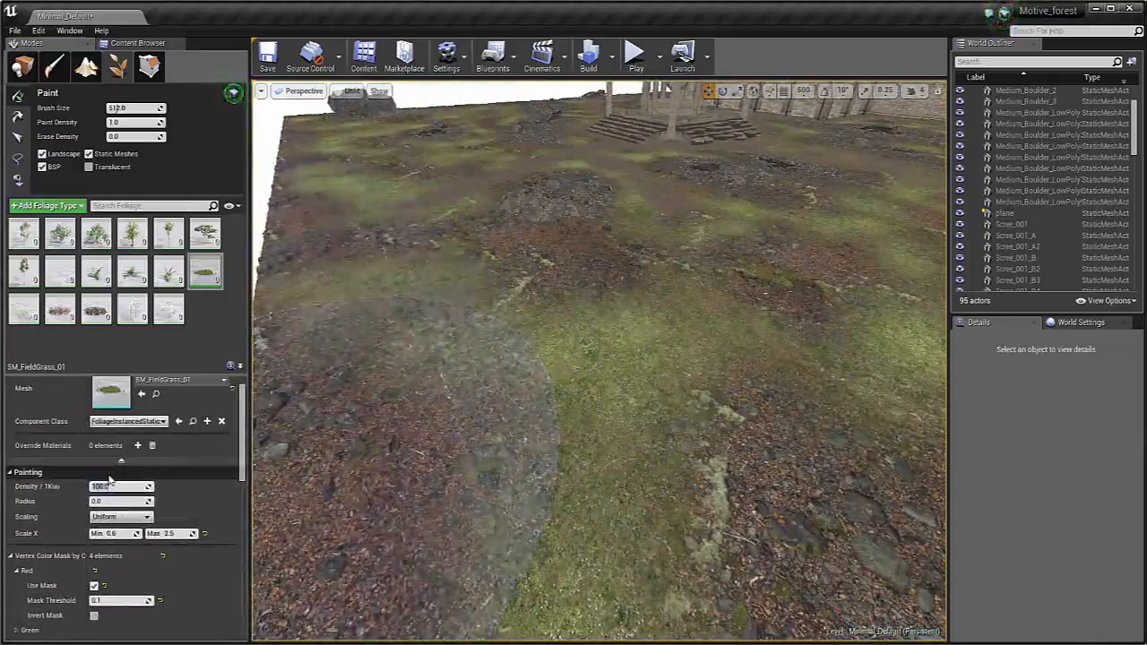
{"action": "type", "text": "8"}
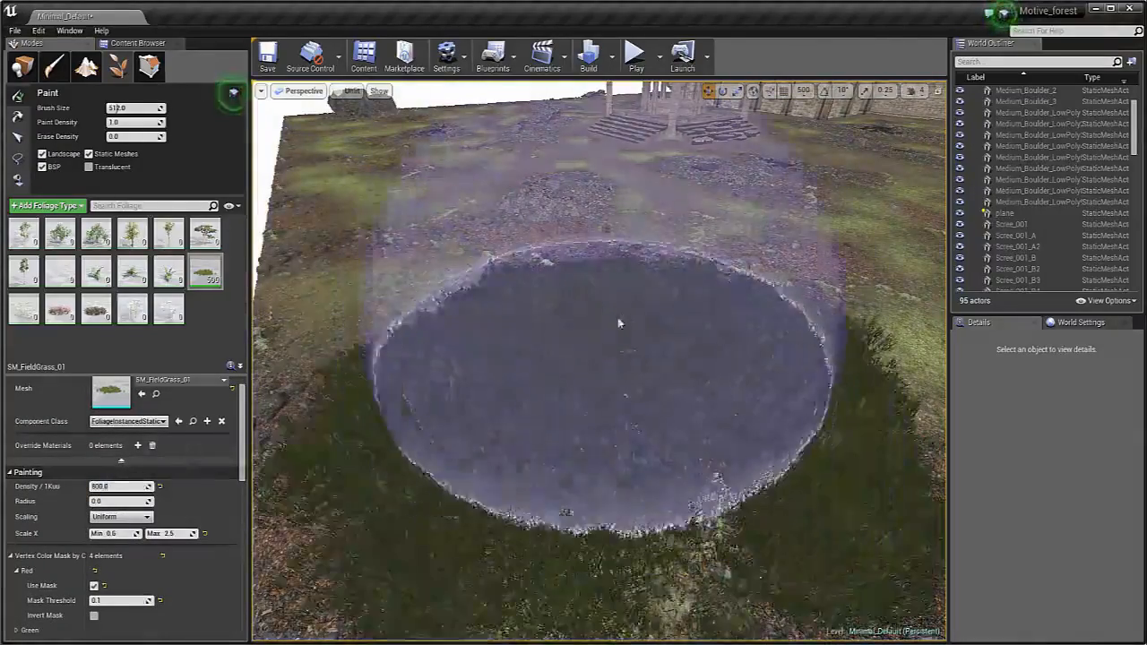
{"action": "left_click", "coordinate": [617, 320]}
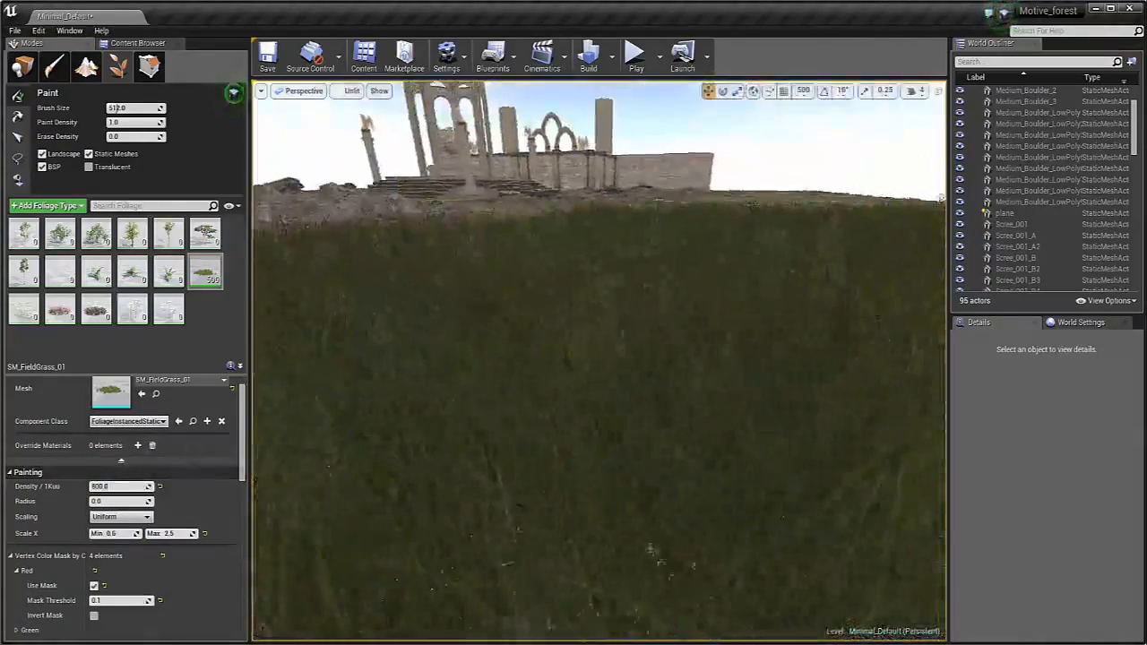
{"action": "key", "text": "ctrl+z"}
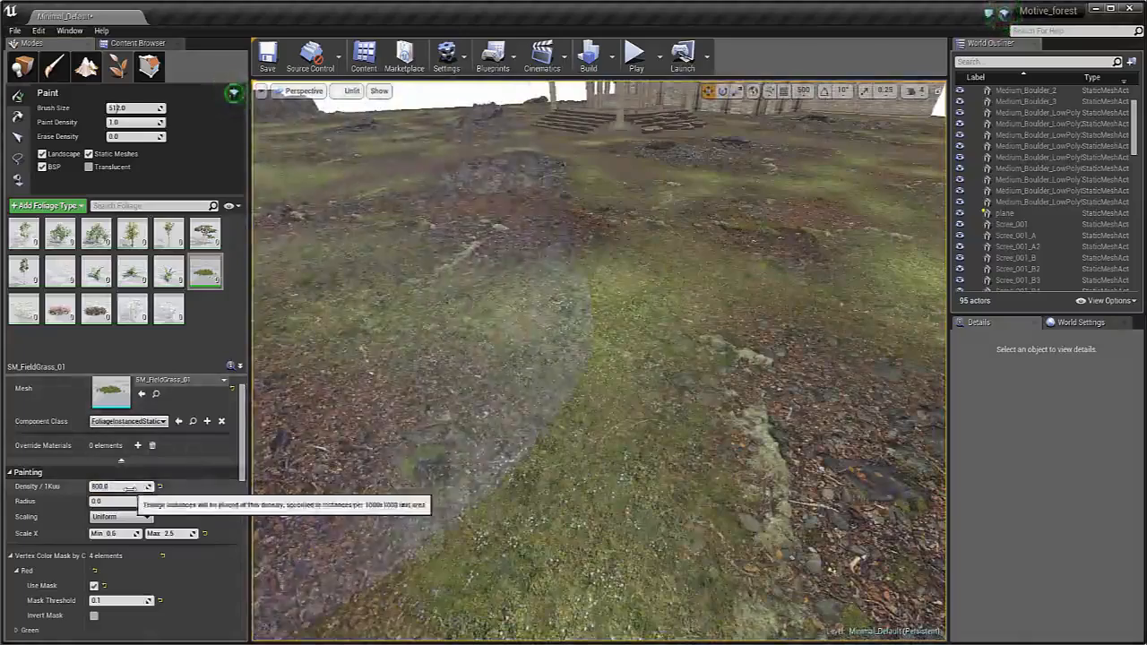
Lower the field grass density to 500, brush a test patch and undo it
{"action": "left_click", "coordinate": [130, 487]}
{"action": "type", "text": "500"}
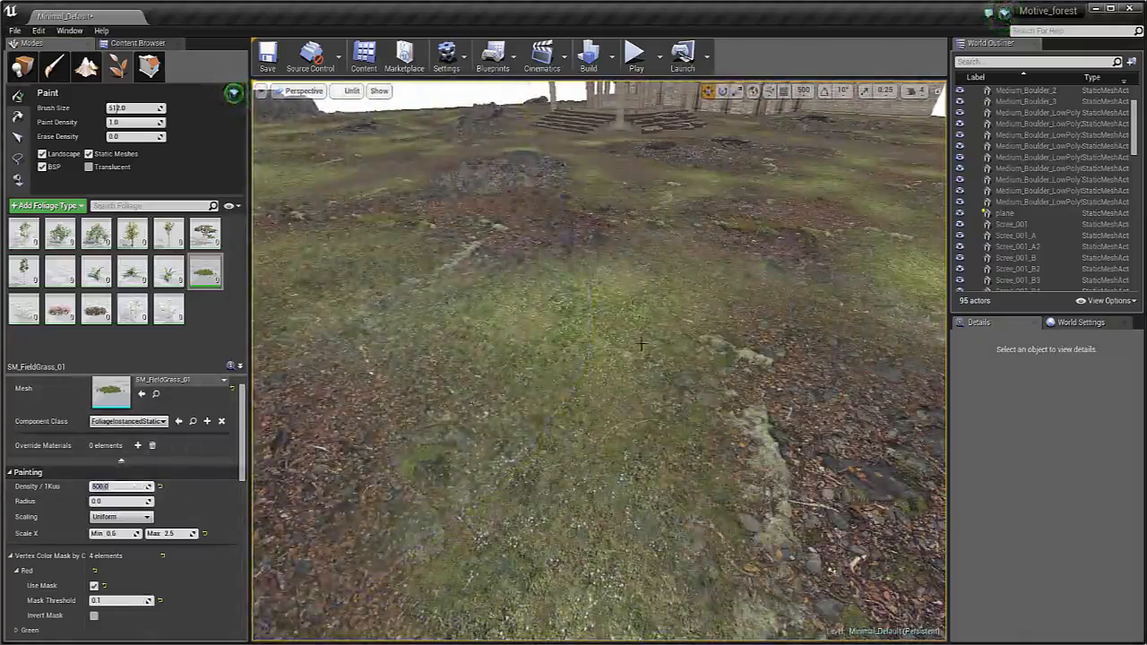
{"action": "left_click", "coordinate": [637, 343]}
{"action": "mouse_move", "coordinate": [631, 342]}
{"action": "right_mouse_down"}
{"action": "mouse_move", "coordinate": [630, 269]}
{"action": "mouse_move", "coordinate": [667, 234]}
{"action": "mouse_move", "coordinate": [587, 329]}
{"action": "right_mouse_up"}
{"action": "key", "text": "ctrl+z"}
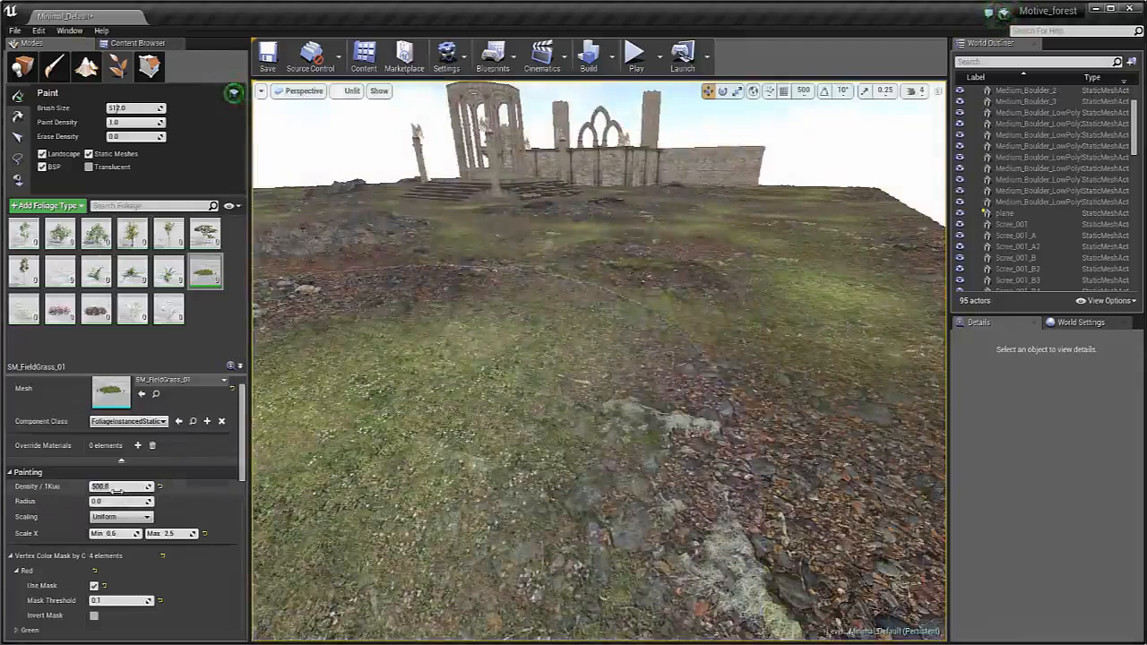
Try a field grass density of 300 with a test patch, inspect the coverage from several angles and undo the stroke
{"action": "type", "text": "300"}
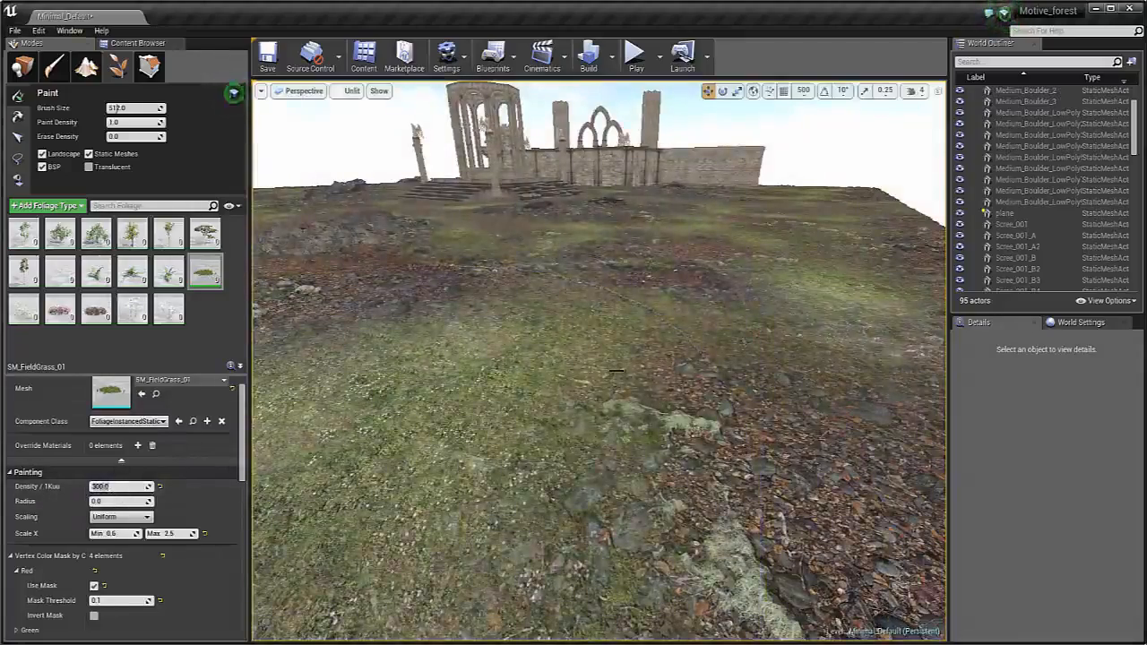
{"action": "left_click", "coordinate": [616, 370]}
{"action": "mouse_move", "coordinate": [617, 370]}
{"action": "right_mouse_down"}
{"action": "mouse_move", "coordinate": [649, 318]}
{"action": "mouse_move", "coordinate": [610, 399]}
{"action": "mouse_move", "coordinate": [477, 377]}
{"action": "right_mouse_up"}
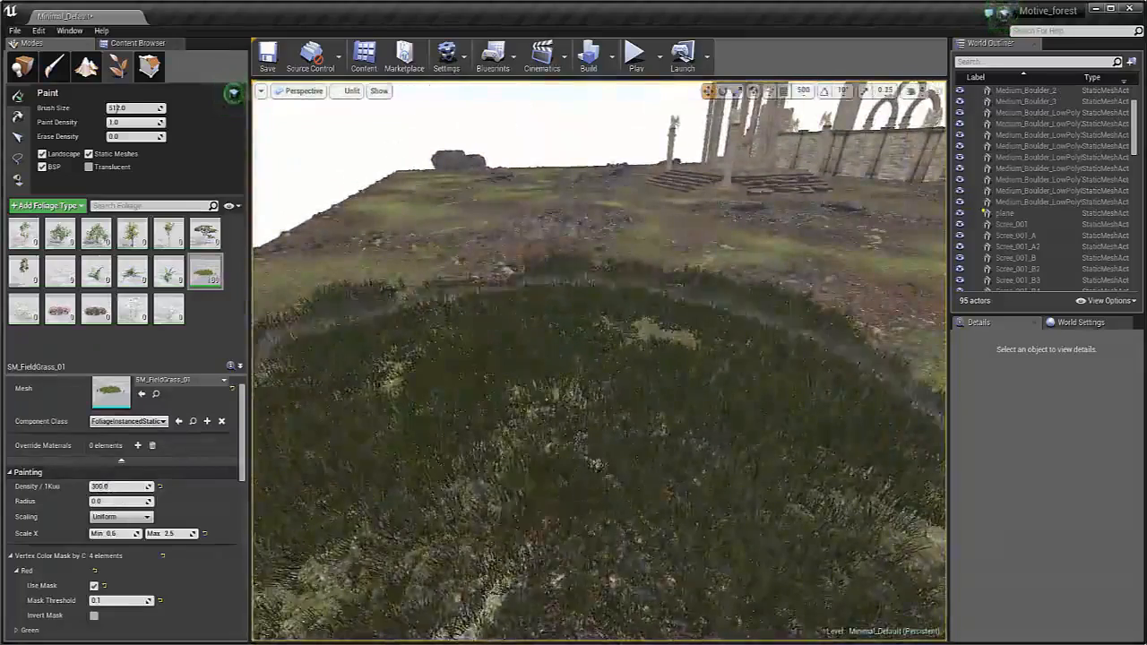
{"action": "mouse_move", "coordinate": [550, 328]}
{"action": "right_mouse_down"}
{"action": "mouse_move", "coordinate": [627, 321]}
{"action": "mouse_move", "coordinate": [635, 336]}
{"action": "mouse_move", "coordinate": [613, 328]}
{"action": "right_mouse_up"}
{"action": "key", "text": "s"}
{"action": "left_click_drag", "start_coordinate": [612, 233], "coordinate": [643, 246]}
{"action": "right_click_drag", "start_coordinate": [582, 292], "coordinate": [656, 274]}
{"action": "key", "text": "w"}
{"action": "key", "text": "w"}
{"action": "key", "text": "w"}
{"action": "key", "text": "s"}
{"action": "key", "text": "s"}
{"action": "key", "text": "w"}
{"action": "key", "text": "ctrl+z"}
Erase the field grass test patch near the landscape's edge
{"action": "right_click_drag", "start_coordinate": [606, 314], "coordinate": [710, 329]}
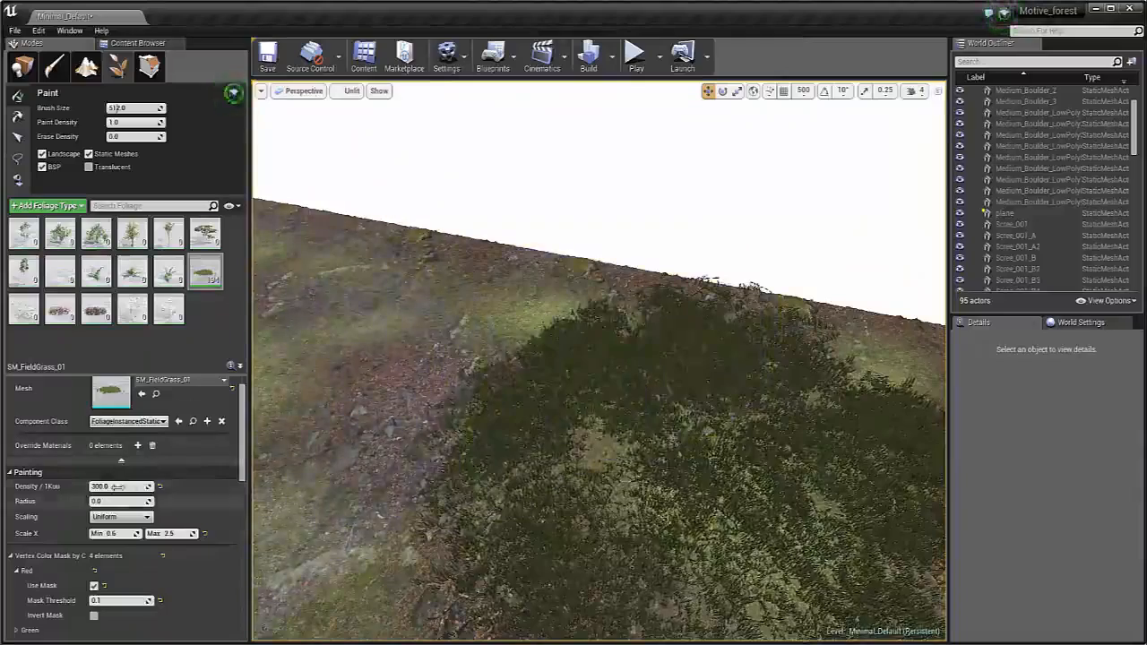
{"action": "right_click_drag", "start_coordinate": [496, 368], "coordinate": [565, 355]}
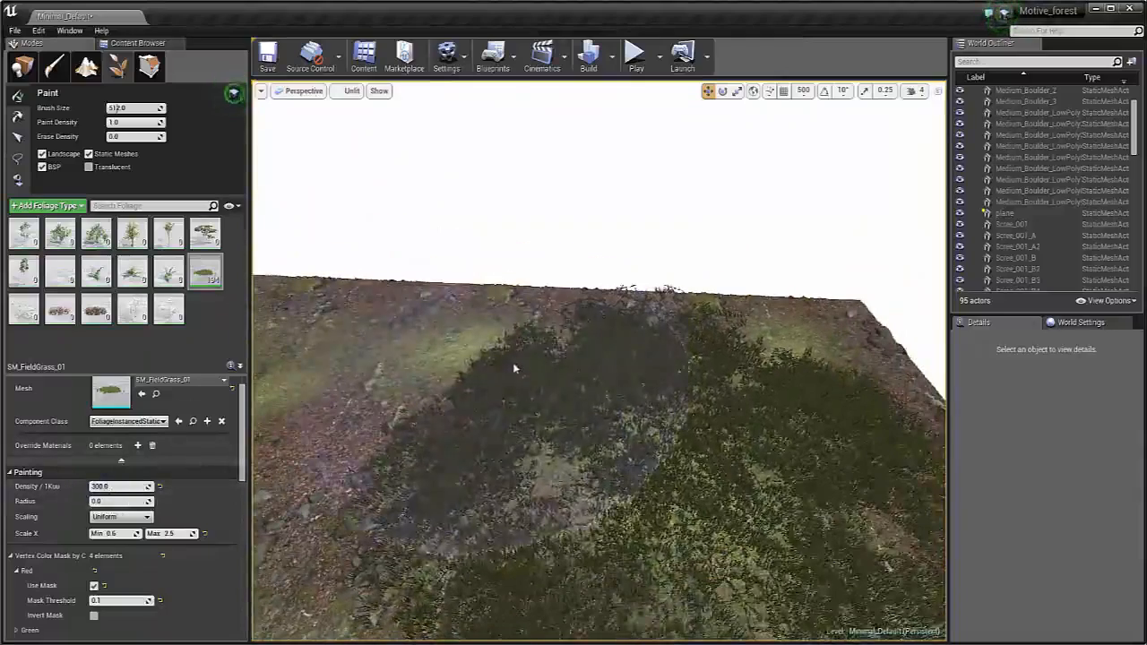
{"action": "left_click", "coordinate": [524, 361], "text": "shift"}
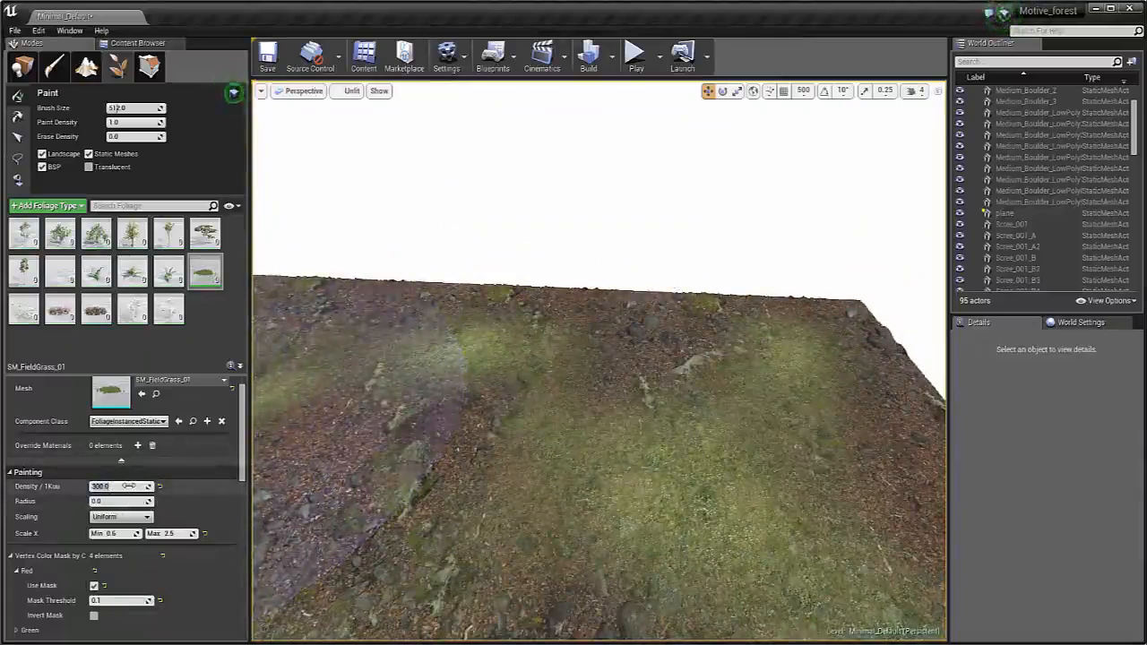
Test a field grass stroke at a density of 350 and undo it
{"action": "left_click", "coordinate": [550, 435]}
{"action": "mouse_move", "coordinate": [550, 435]}
{"action": "right_mouse_down"}
{"action": "mouse_move", "coordinate": [582, 466]}
{"action": "mouse_move", "coordinate": [555, 376]}
{"action": "mouse_move", "coordinate": [524, 358]}
{"action": "mouse_move", "coordinate": [421, 366]}
{"action": "mouse_move", "coordinate": [331, 421]}
{"action": "mouse_move", "coordinate": [358, 394]}
{"action": "right_mouse_up"}
{"action": "key", "text": "w"}
{"action": "key", "text": "ctrl+z"}
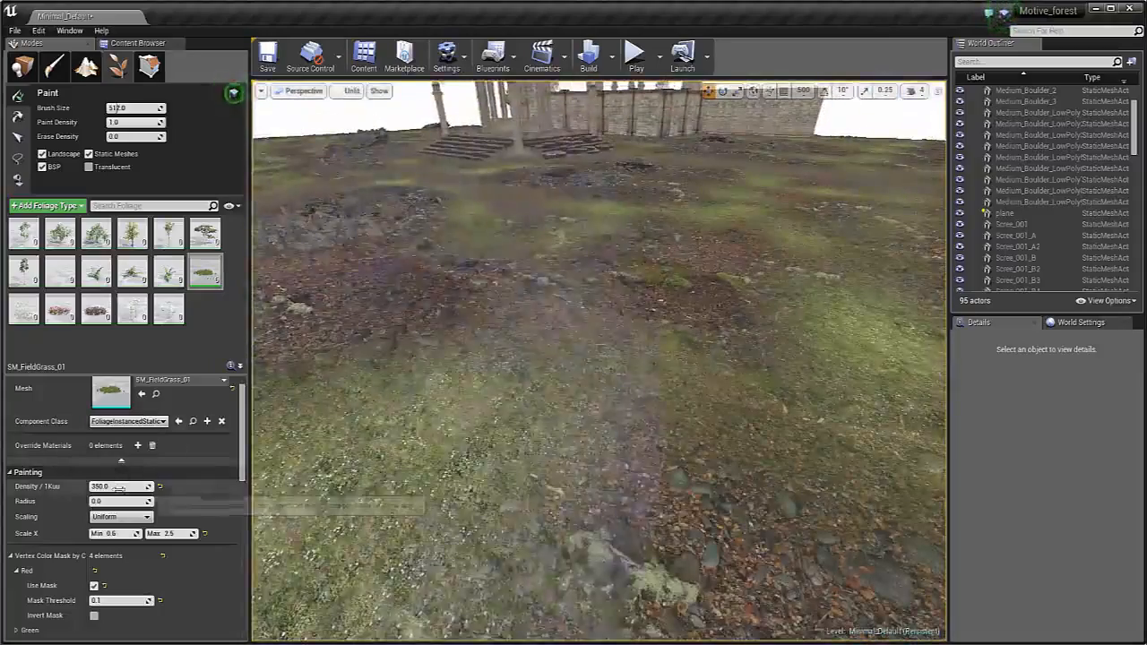
Set the field grass density back to 300, brush a test patch and undo it
{"action": "left_click", "coordinate": [118, 488]}
{"action": "type", "text": "30"}
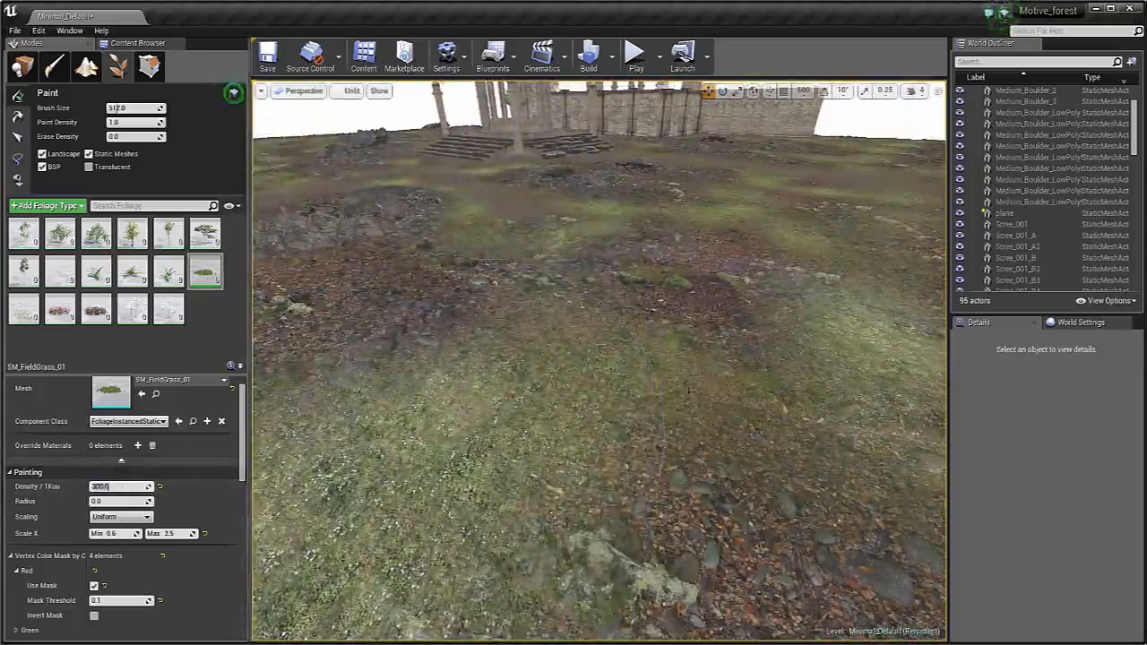
{"action": "left_click", "coordinate": [657, 332]}
{"action": "mouse_move", "coordinate": [657, 332]}
{"action": "right_mouse_down"}
{"action": "mouse_move", "coordinate": [654, 345]}
{"action": "mouse_move", "coordinate": [622, 300]}
{"action": "mouse_move", "coordinate": [649, 269]}
{"action": "mouse_move", "coordinate": [628, 325]}
{"action": "right_mouse_up"}
{"action": "key", "text": "ctrl+z"}
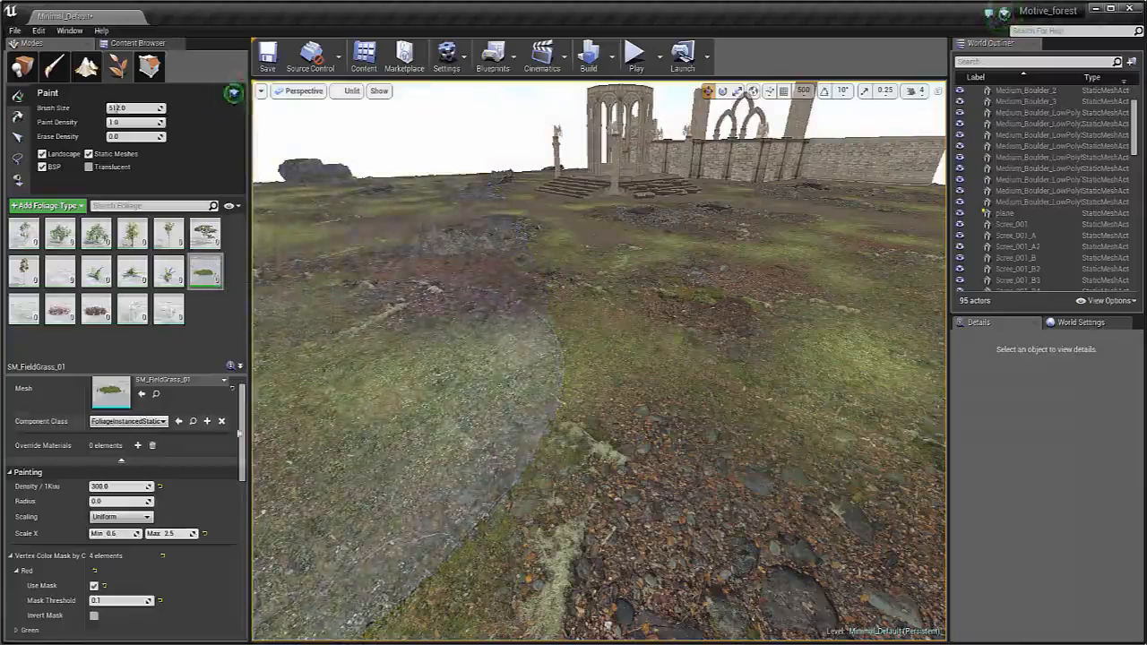
Activate all foliage types for painting except SM_FieldGrass_01, which is deactivated
{"action": "scroll", "coordinate": [242, 394], "scroll_direction": "up", "scroll_amount": 1}
{"action": "right_click", "coordinate": [199, 284]}
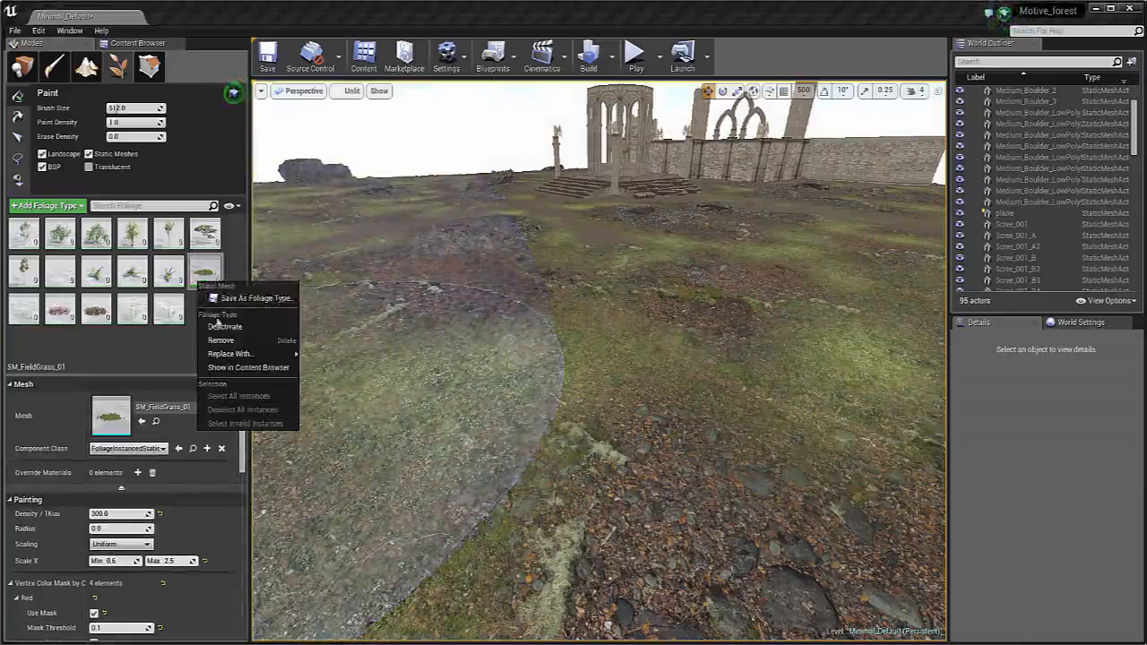
{"action": "left_click", "coordinate": [224, 328]}
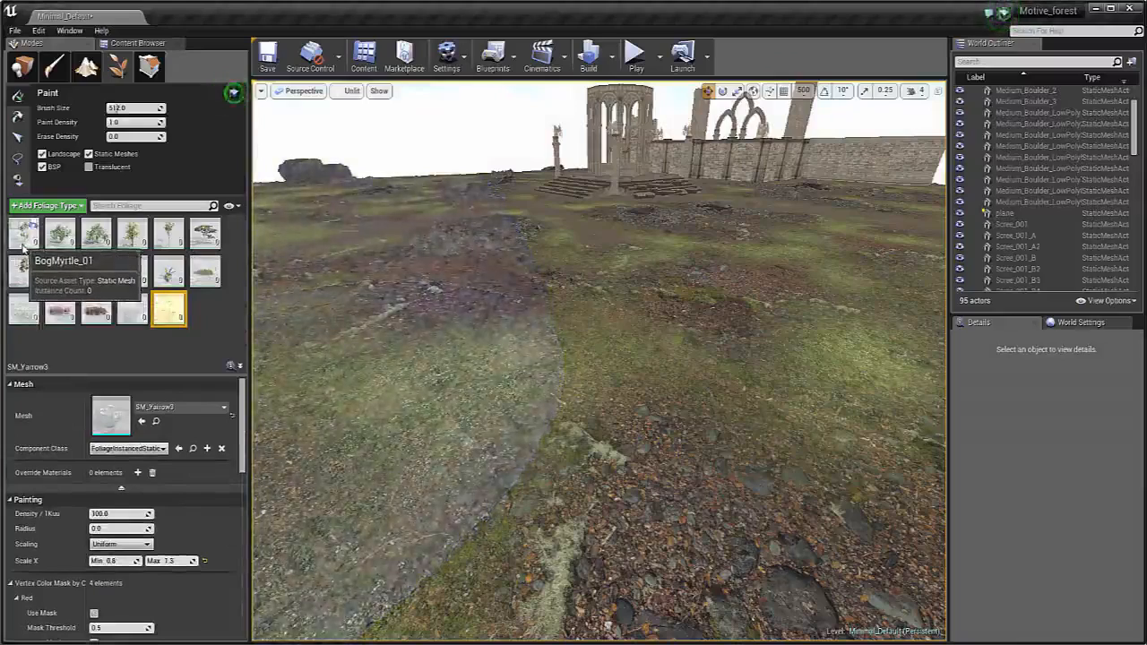
{"action": "key", "text": "ctrl+a"}
{"action": "right_click", "coordinate": [27, 254]}
{"action": "left_click", "coordinate": [49, 276]}
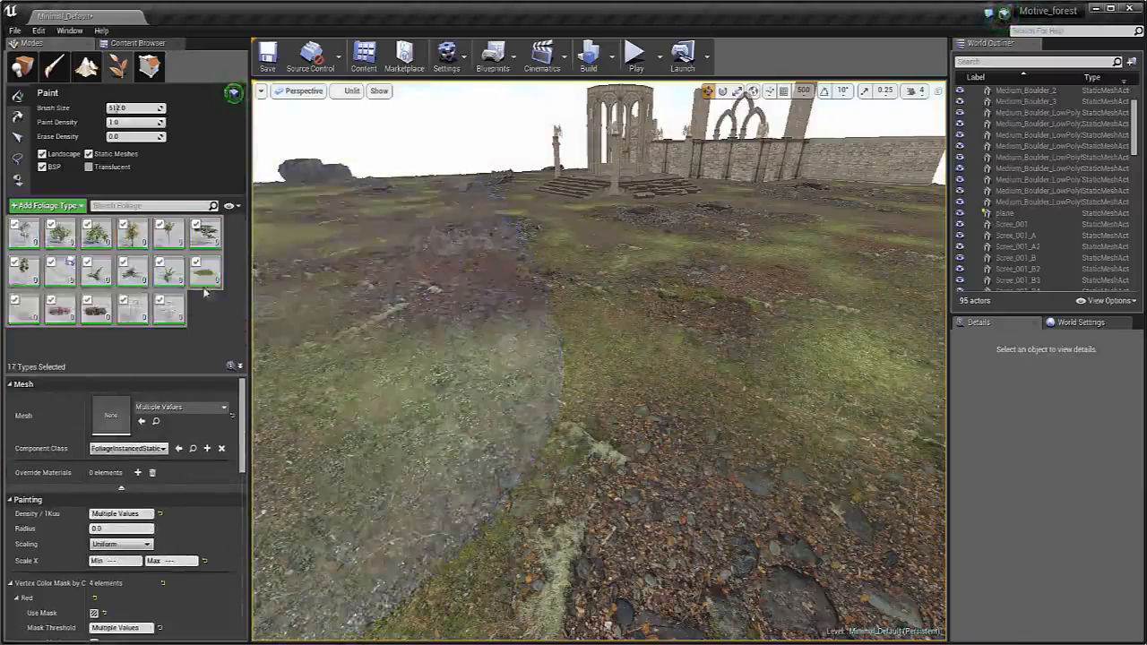
{"action": "right_click", "coordinate": [204, 269]}
{"action": "left_click", "coordinate": [241, 326]}
Select all foliage types except the field grass and enable two-sided dynamic shadow casting for them
{"action": "left_click", "coordinate": [24, 233]}
{"action": "left_click", "coordinate": [173, 315], "text": "shift"}
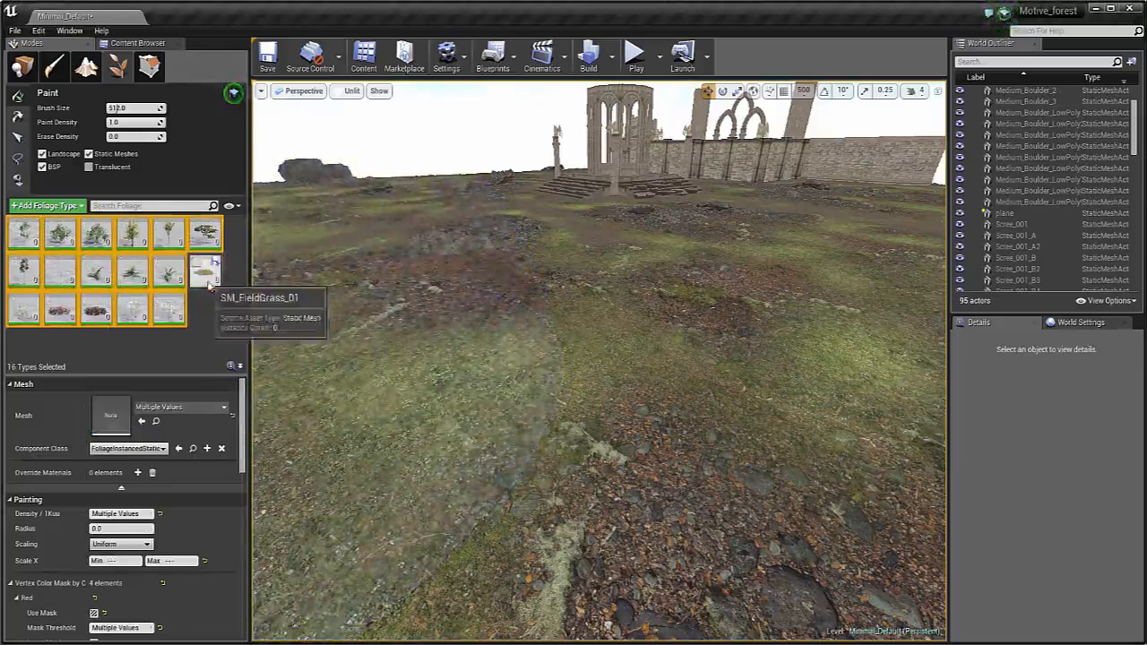
{"action": "left_click_drag", "start_coordinate": [241, 405], "coordinate": [227, 562]}
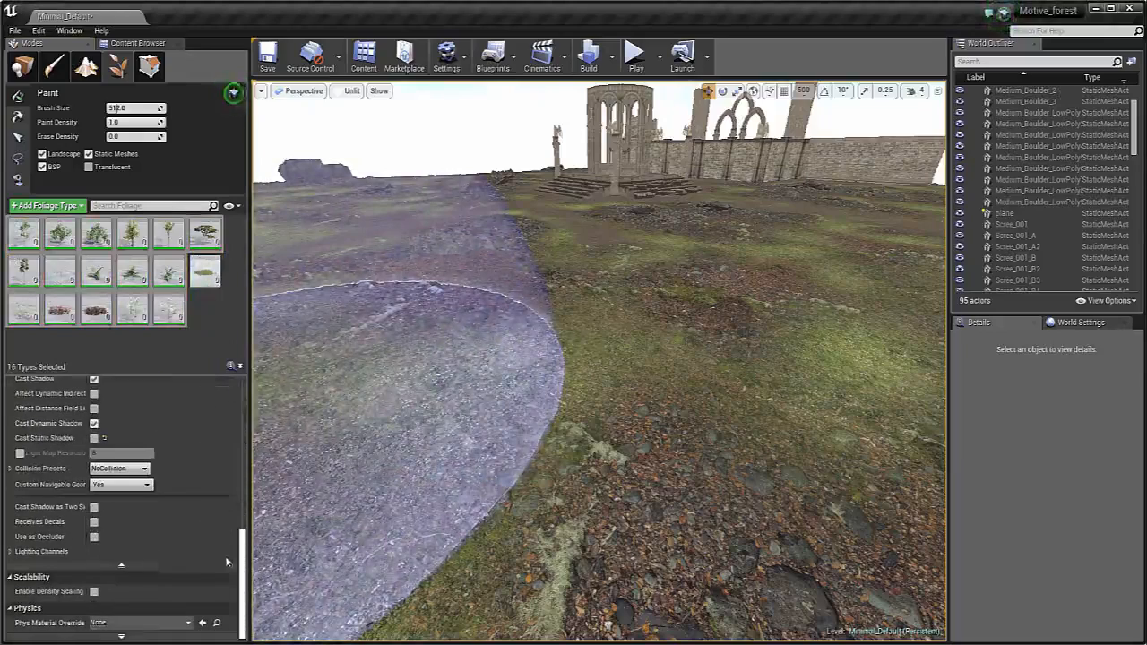
{"action": "left_click", "coordinate": [94, 507]}
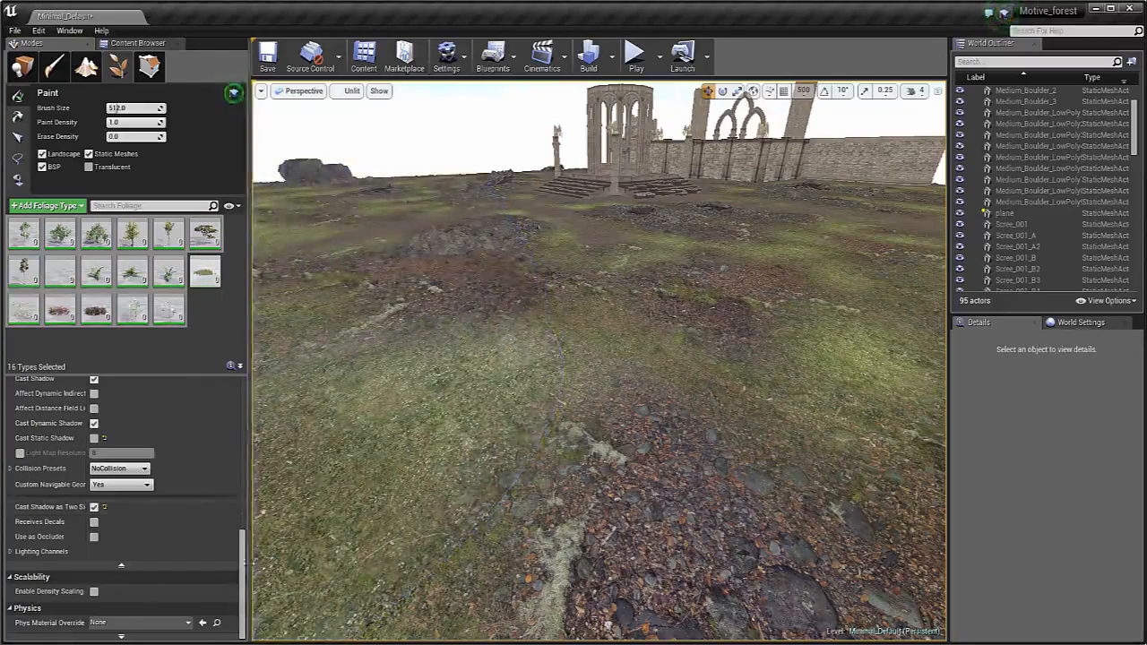
{"action": "mouse_move", "coordinate": [242, 563]}
{"action": "left_mouse_down"}
{"action": "mouse_move", "coordinate": [256, 415]}
{"action": "mouse_move", "coordinate": [268, 399]}
{"action": "left_mouse_up"}
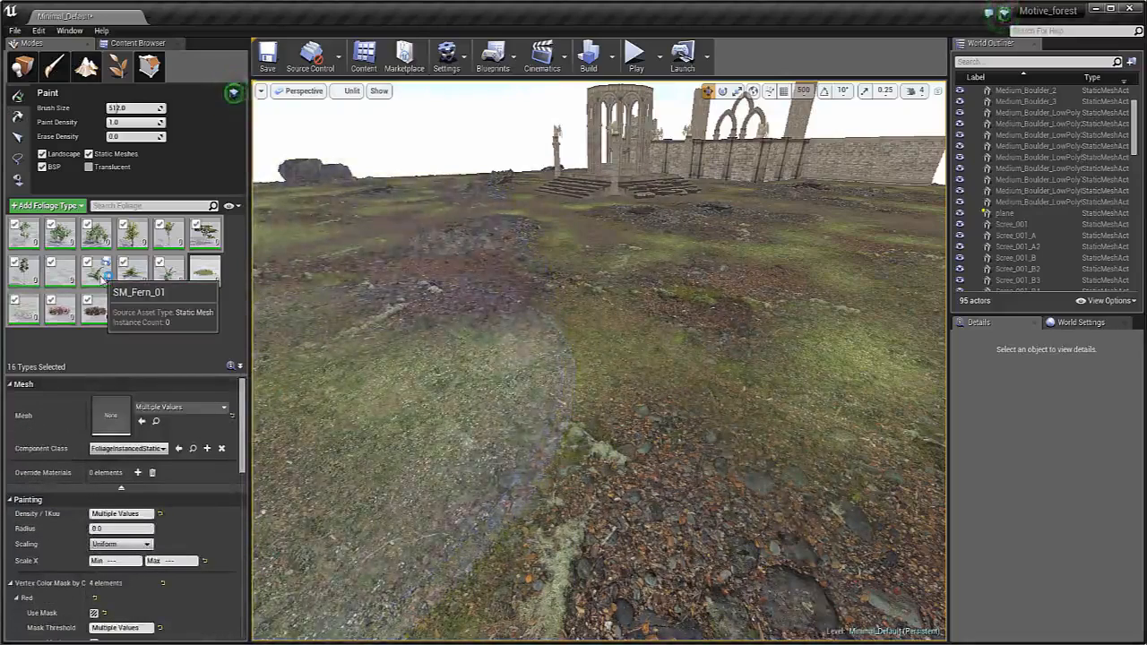
Enlarge the foliage brush to about 1045, paint a test patch with the active foliage types and undo it
{"action": "mouse_move", "coordinate": [549, 237]}
{"action": "right_mouse_down"}
{"action": "mouse_move", "coordinate": [510, 223]}
{"action": "mouse_move", "coordinate": [509, 206]}
{"action": "mouse_move", "coordinate": [535, 239]}
{"action": "right_mouse_up"}
{"action": "key", "text": "w"}
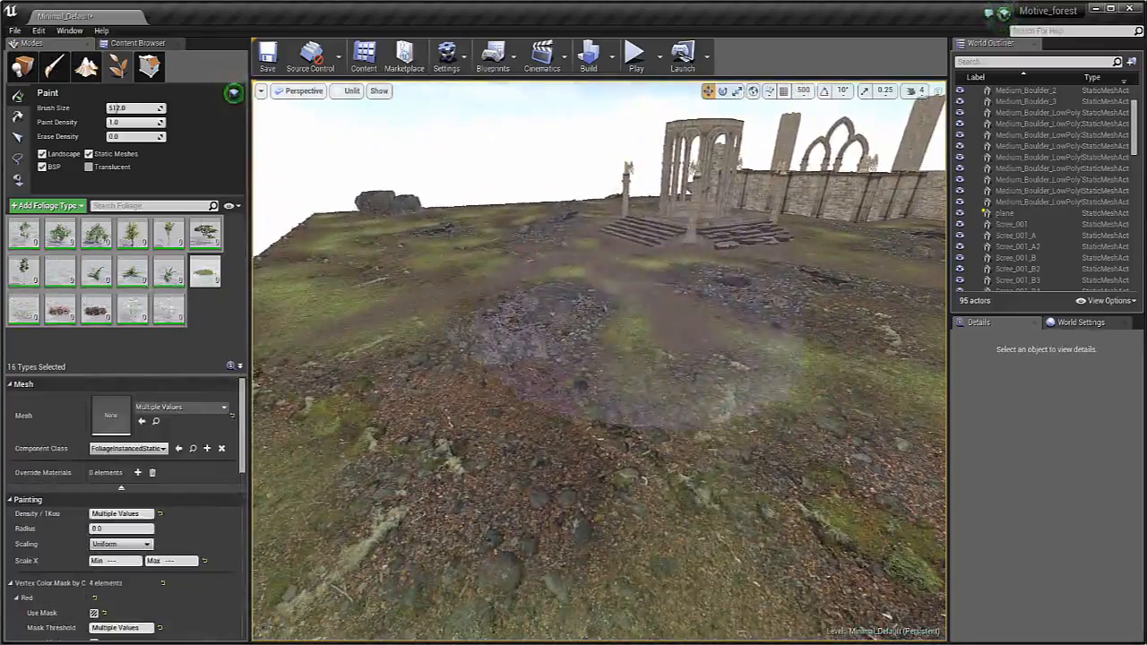
{"action": "right_click_drag", "start_coordinate": [609, 397], "coordinate": [707, 391]}
{"action": "key", "text": "s"}
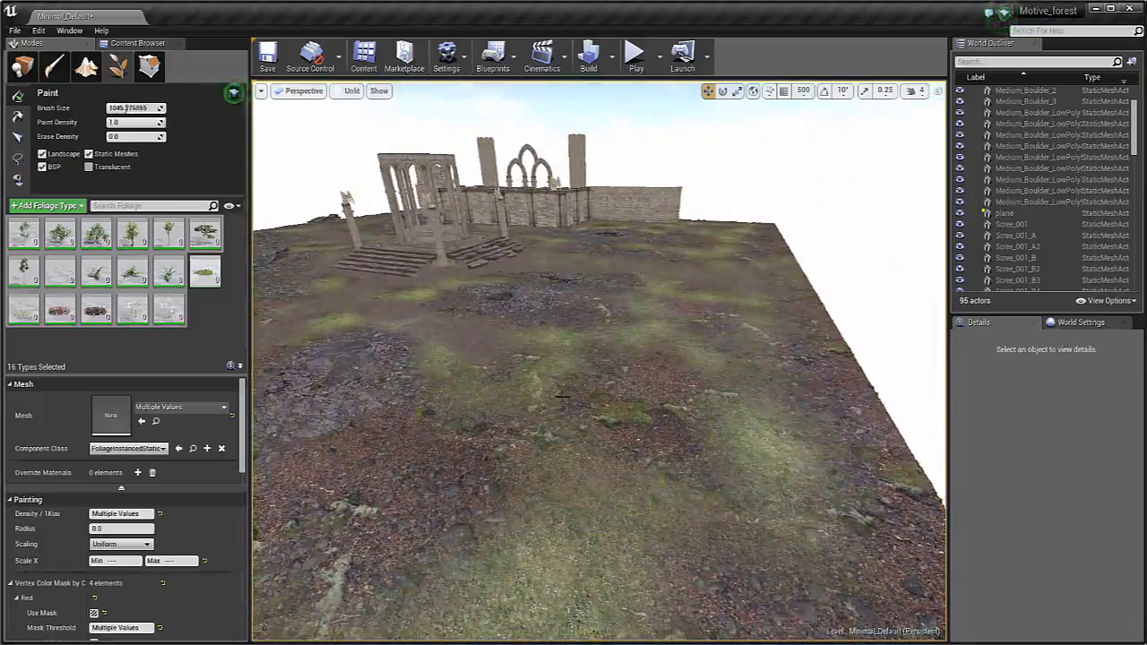
{"action": "left_click", "coordinate": [537, 347]}
{"action": "key", "text": "s"}
{"action": "right_click_drag", "start_coordinate": [538, 347], "coordinate": [546, 341]}
{"action": "right_click_drag", "start_coordinate": [815, 317], "coordinate": [815, 317]}
{"action": "key", "text": "ctrl+z"}
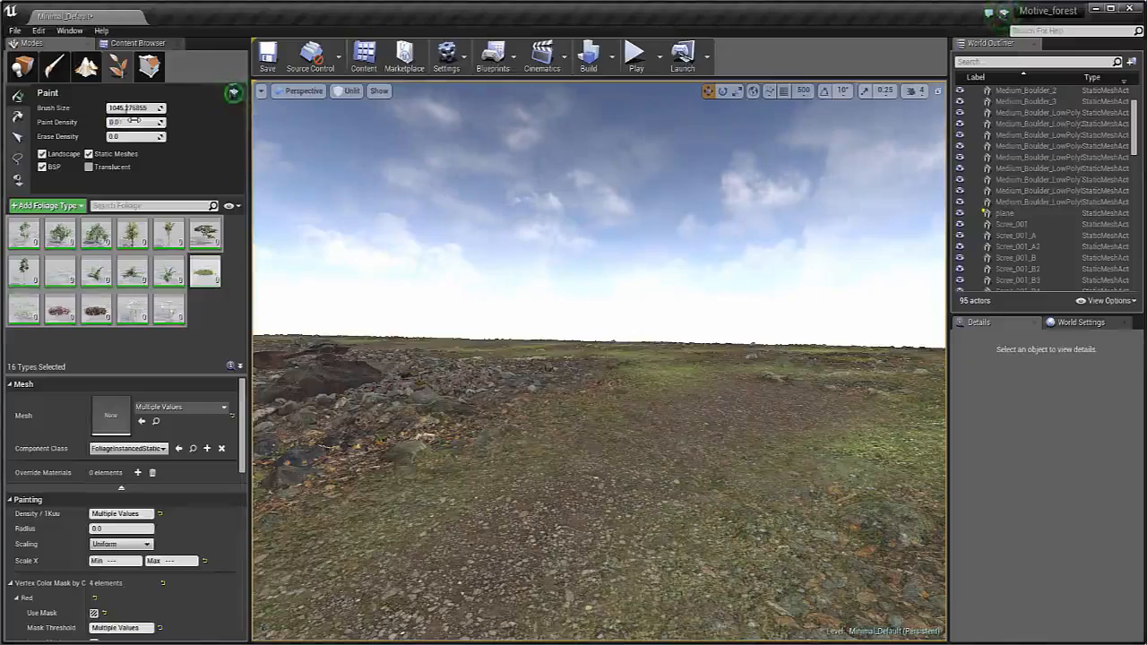
Set the paint density to 0.05, paint test clusters of the active trees and plants, and undo them
{"action": "mouse_move", "coordinate": [411, 139]}
{"action": "right_mouse_down"}
{"action": "mouse_move", "coordinate": [550, 182]}
{"action": "mouse_move", "coordinate": [590, 303]}
{"action": "mouse_move", "coordinate": [603, 272]}
{"action": "mouse_move", "coordinate": [541, 235]}
{"action": "mouse_move", "coordinate": [332, 251]}
{"action": "mouse_move", "coordinate": [296, 287]}
{"action": "mouse_move", "coordinate": [314, 300]}
{"action": "right_mouse_up"}
{"action": "left_click", "coordinate": [604, 272]}
{"action": "left_click", "coordinate": [614, 307]}
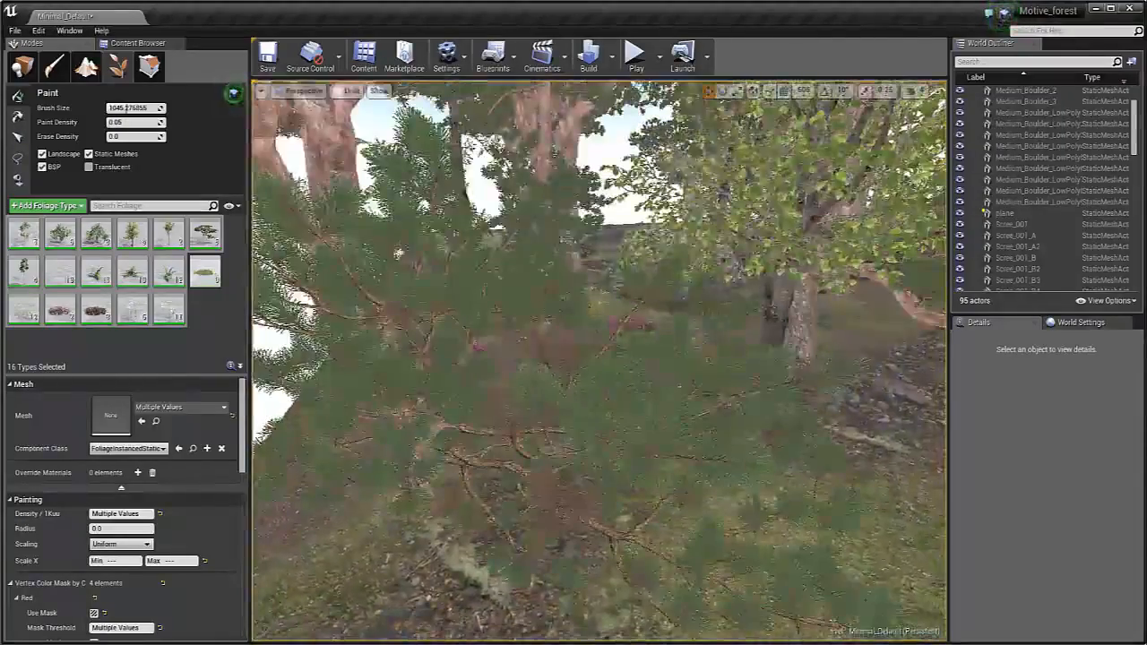
{"action": "left_click", "coordinate": [627, 309]}
{"action": "mouse_move", "coordinate": [627, 309]}
{"action": "right_mouse_down"}
{"action": "mouse_move", "coordinate": [564, 314]}
{"action": "mouse_move", "coordinate": [510, 287]}
{"action": "mouse_move", "coordinate": [645, 292]}
{"action": "mouse_move", "coordinate": [627, 301]}
{"action": "mouse_move", "coordinate": [631, 329]}
{"action": "right_mouse_up"}
{"action": "key", "text": "ctrl+z"}
{"action": "left_click_drag", "start_coordinate": [630, 329], "coordinate": [630, 330], "text": "shift"}
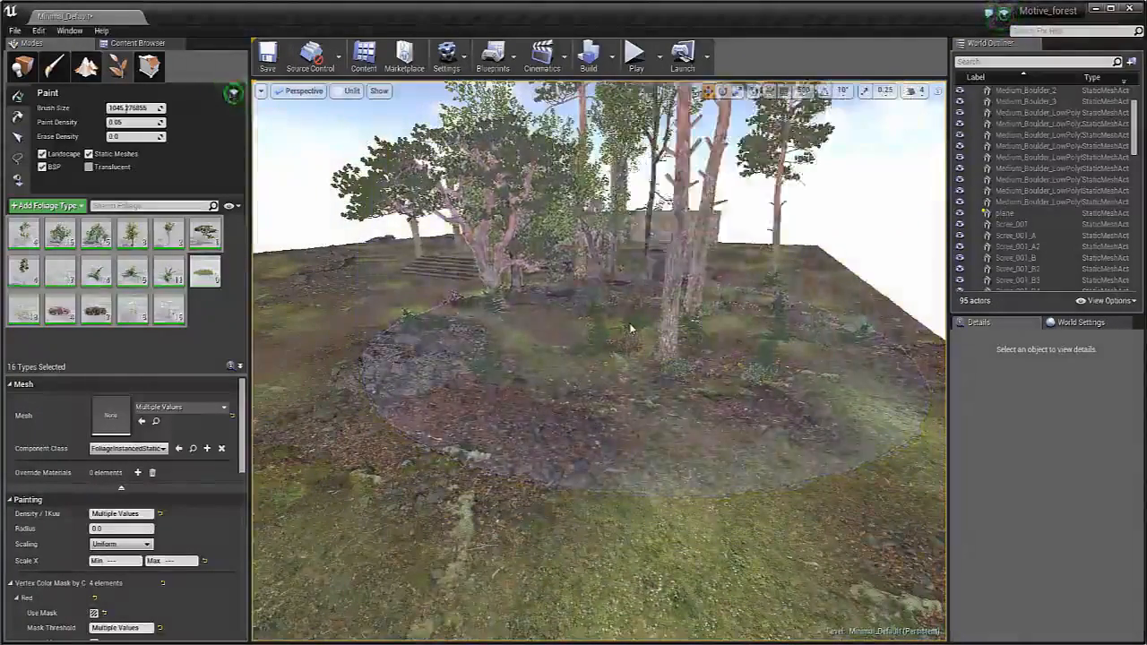
{"action": "right_click_drag", "start_coordinate": [630, 329], "coordinate": [600, 327]}
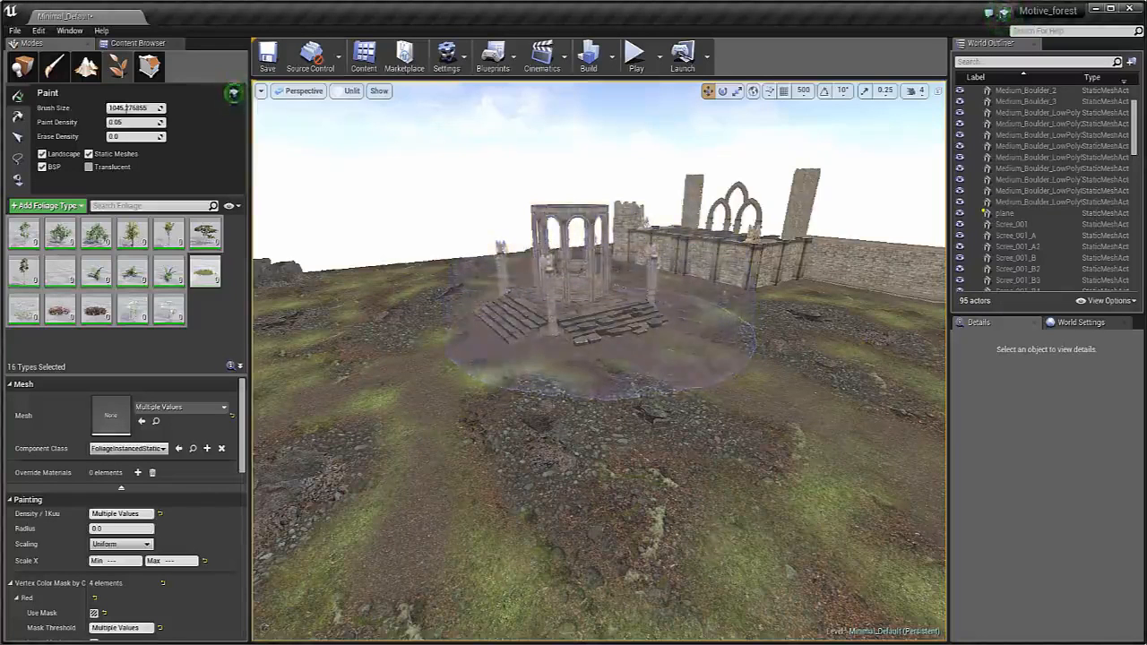
{"action": "key", "text": "w"}
{"action": "mouse_move", "coordinate": [748, 284]}
{"action": "right_mouse_down"}
{"action": "mouse_move", "coordinate": [703, 291]}
{"action": "mouse_move", "coordinate": [751, 284]}
{"action": "mouse_move", "coordinate": [734, 282]}
{"action": "right_mouse_up"}
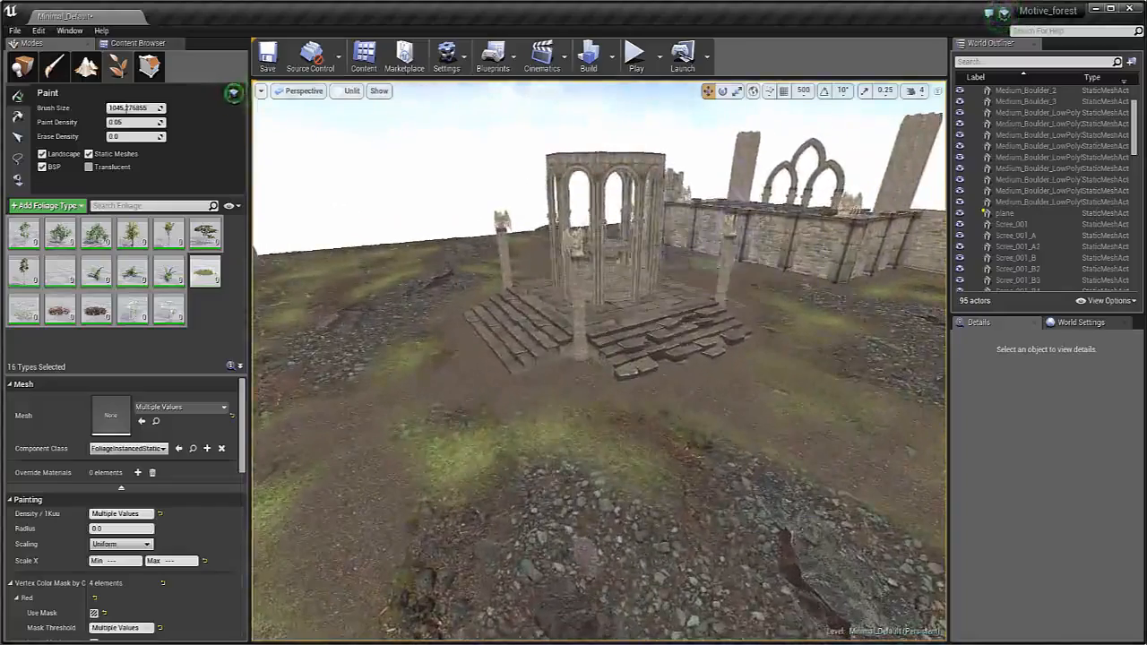
{"action": "right_click_drag", "start_coordinate": [660, 292], "coordinate": [721, 350]}
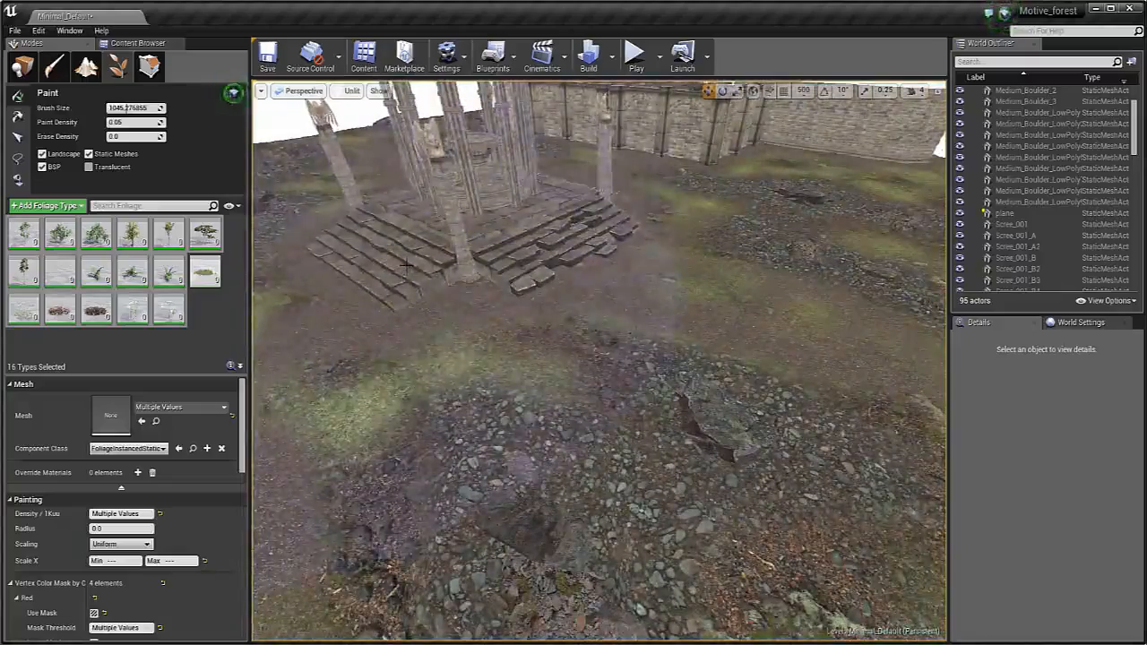
{"action": "right_click_drag", "start_coordinate": [540, 286], "coordinate": [467, 213]}
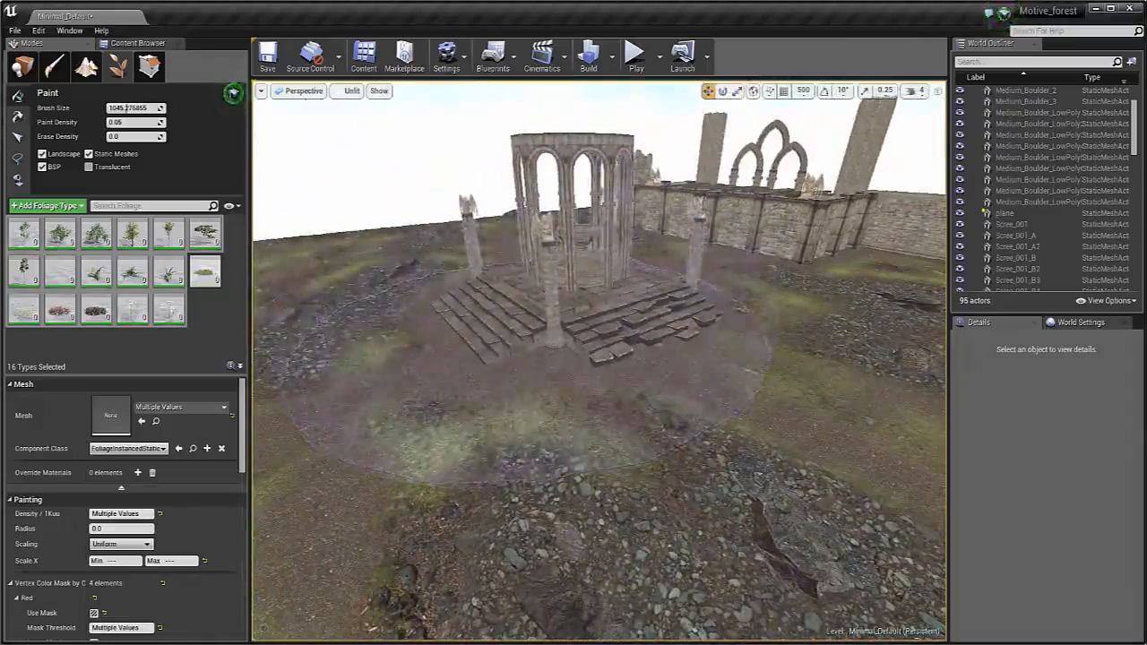
{"action": "right_click_drag", "start_coordinate": [583, 275], "coordinate": [639, 280]}
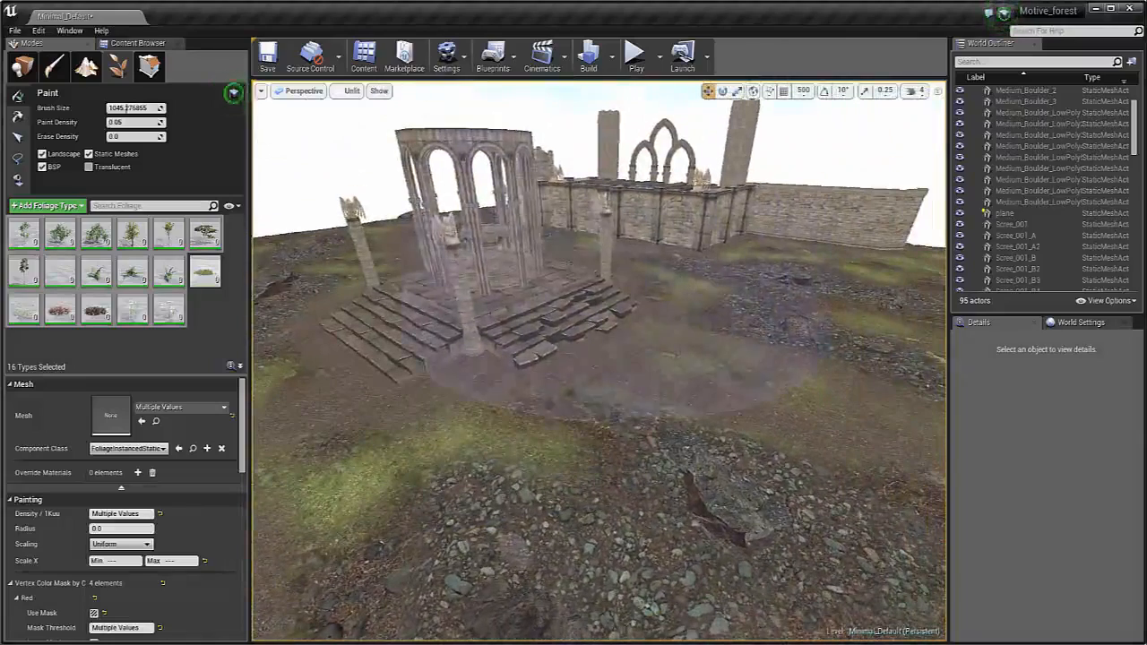